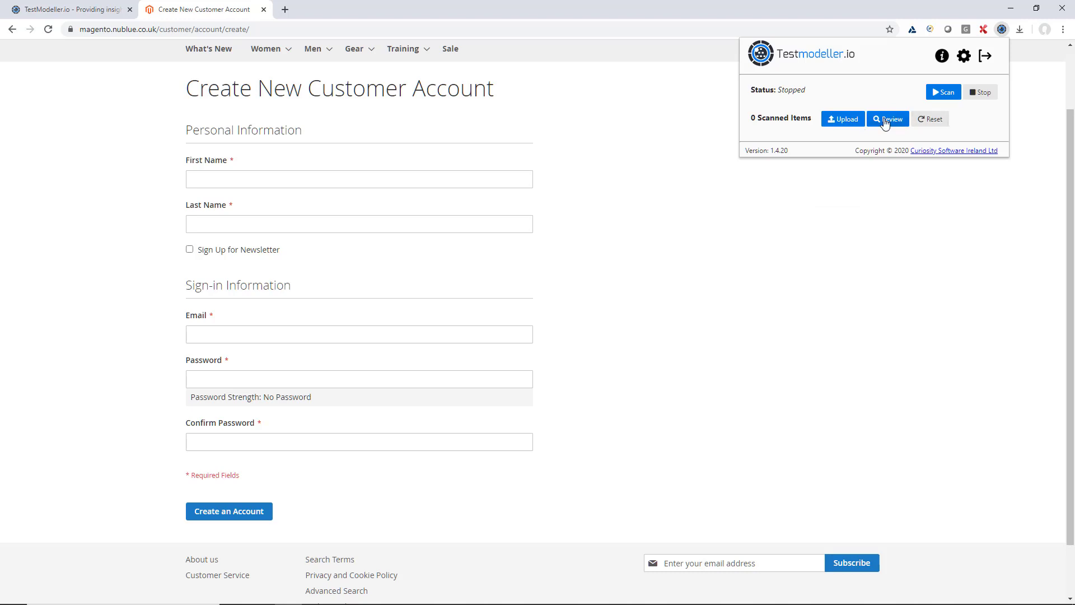
- Start a page scan and capture the First Name, Last Name, Email, Password and Confirm Password fields plus the Create an Account button
{"action": "left_click", "coordinate": [943, 93]}
{"action": "left_click", "coordinate": [499, 175]}
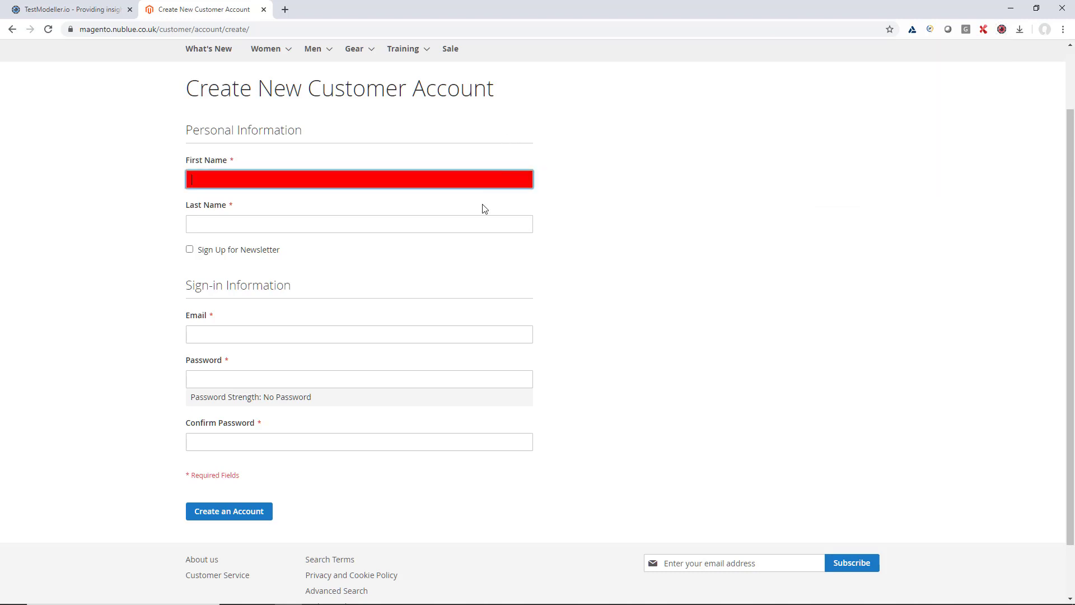
{"action": "left_click", "coordinate": [481, 219]}
{"action": "left_click", "coordinate": [426, 328]}
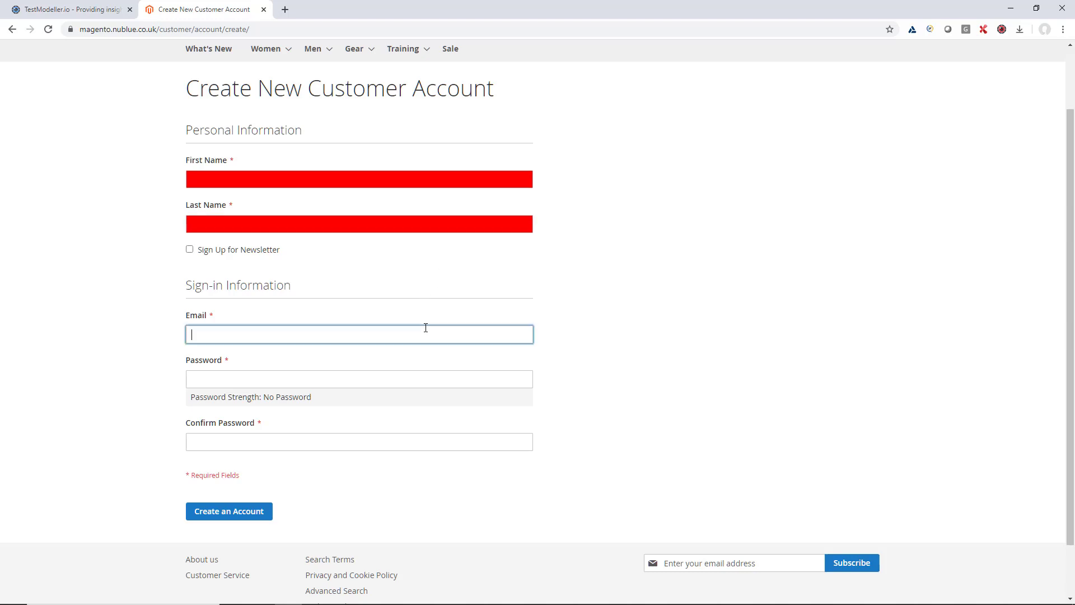
{"action": "left_click", "coordinate": [405, 381]}
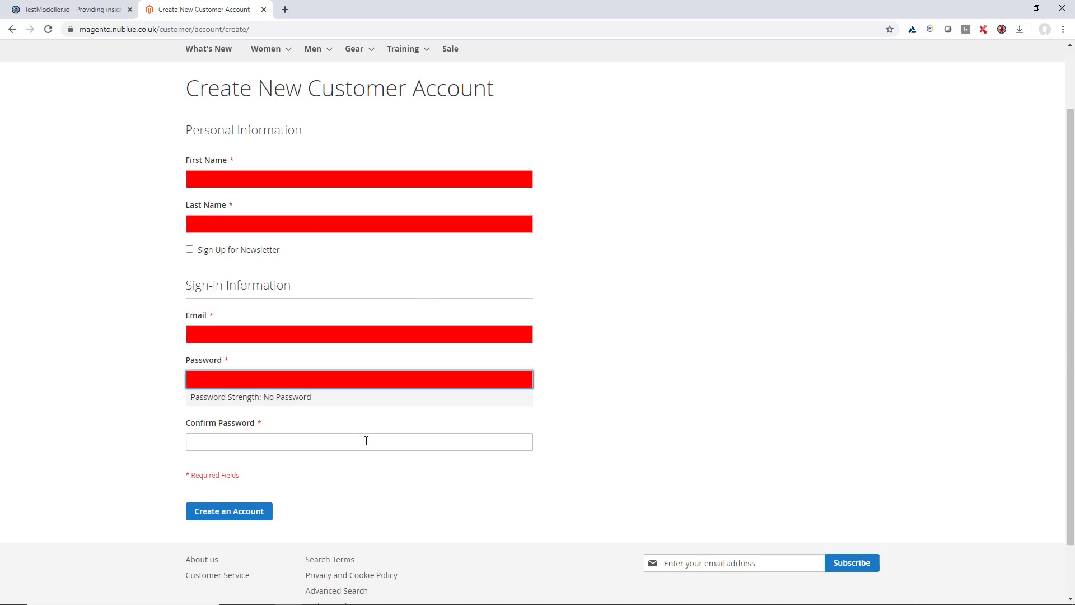
{"action": "left_click", "coordinate": [366, 441]}
{"action": "left_click", "coordinate": [239, 514]}
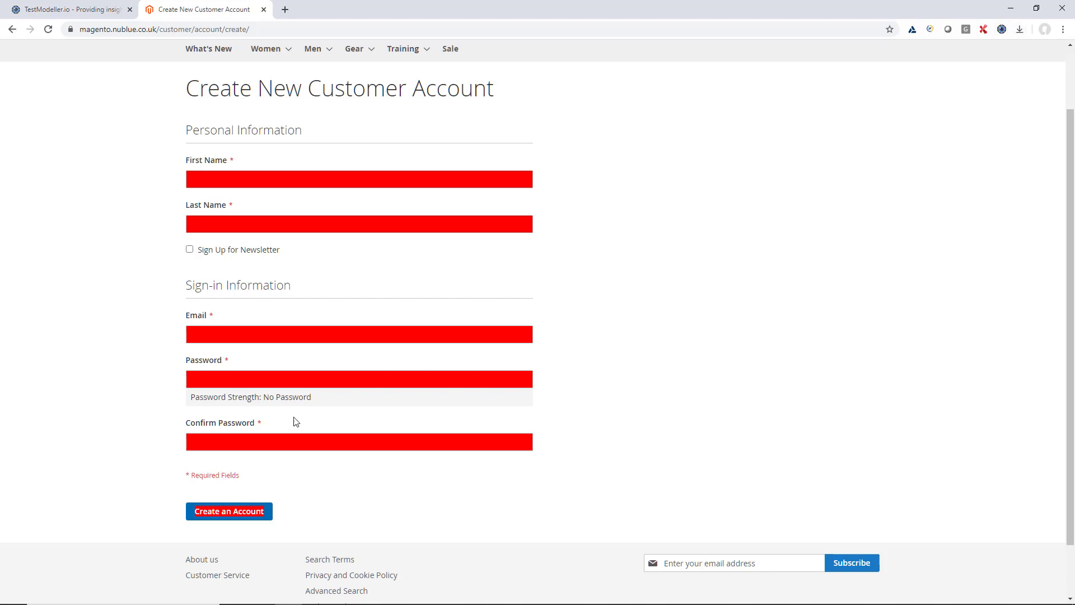
- Submit the empty account form to trigger its validation, and scan the required-field message below First Name
{"action": "left_click", "coordinate": [233, 516]}
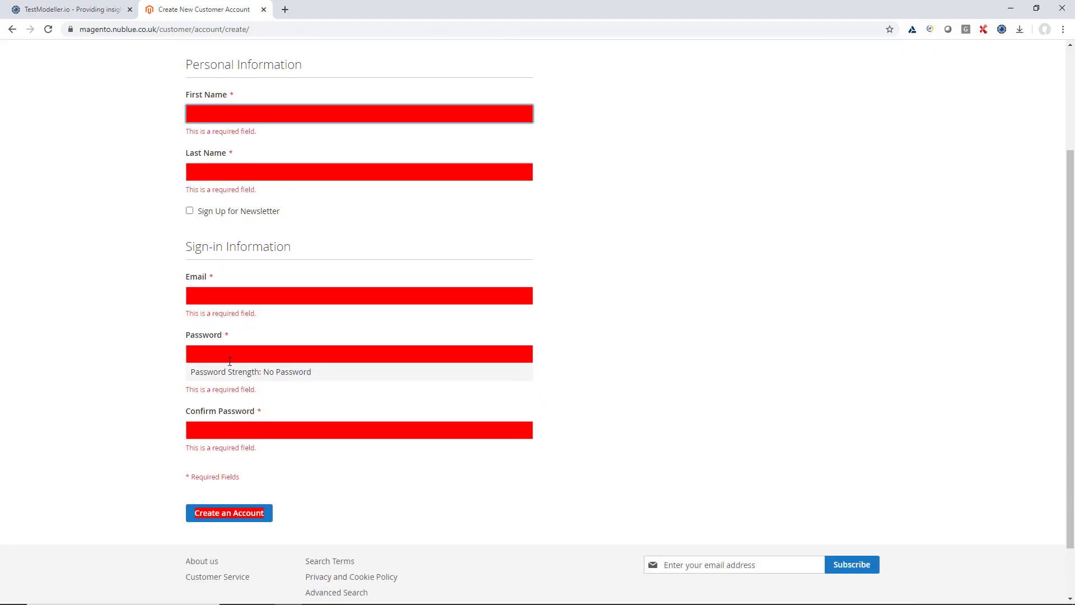
{"action": "scroll", "coordinate": [265, 368], "scroll_direction": "up", "scroll_amount": 2}
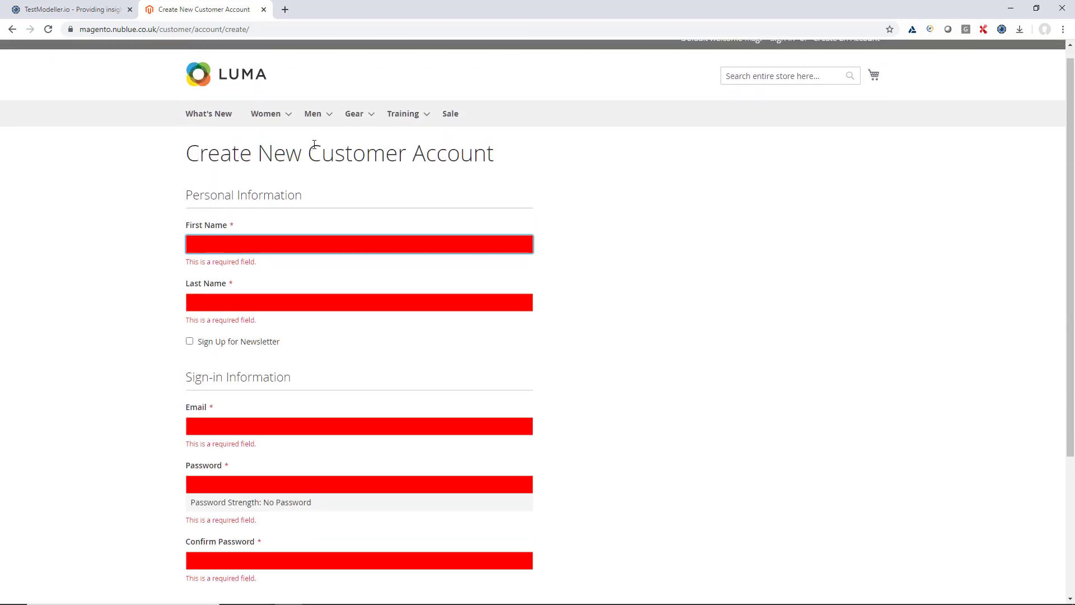
{"action": "mouse_move", "coordinate": [314, 112]}
{"action": "mouse_move", "coordinate": [327, 153]}
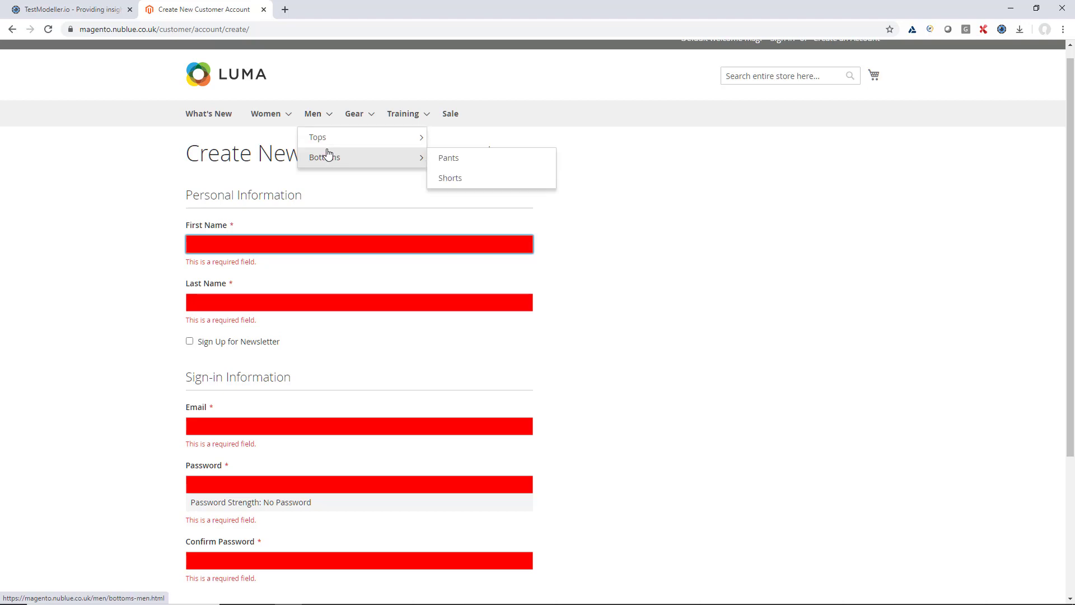
{"action": "scroll", "coordinate": [513, 163], "scroll_direction": "down", "scroll_amount": 2}
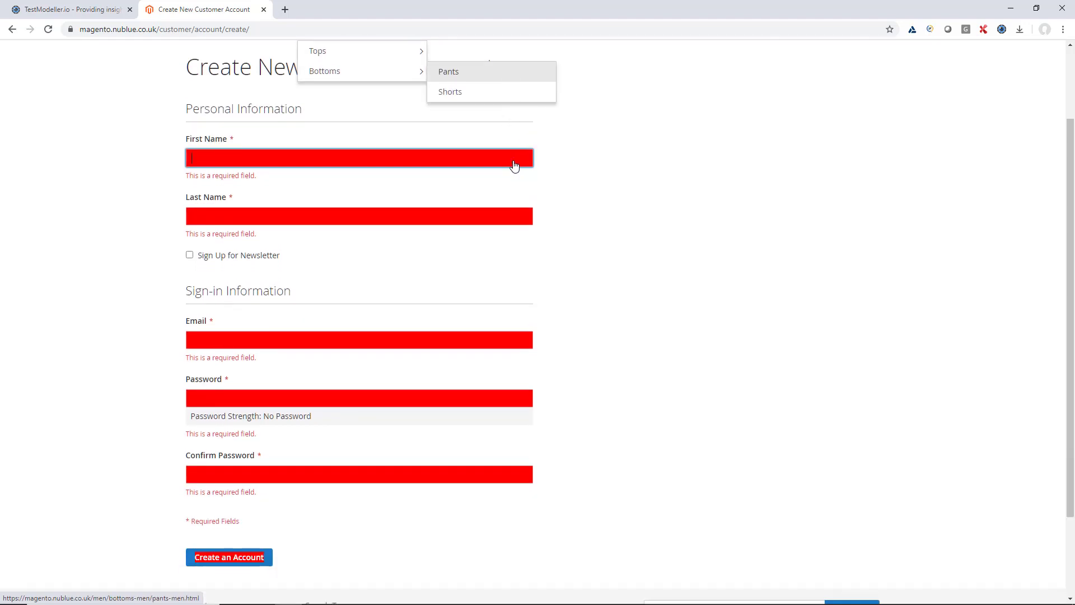
{"action": "left_click", "coordinate": [586, 134]}
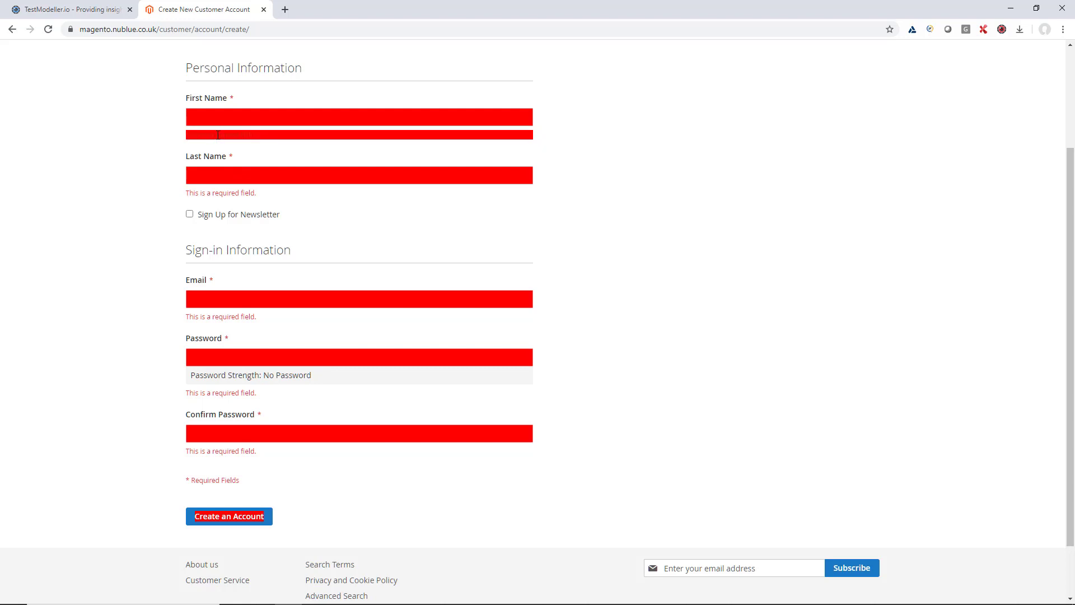
- Stop the page scan and open the scanned items for review
{"action": "left_click", "coordinate": [1002, 30]}
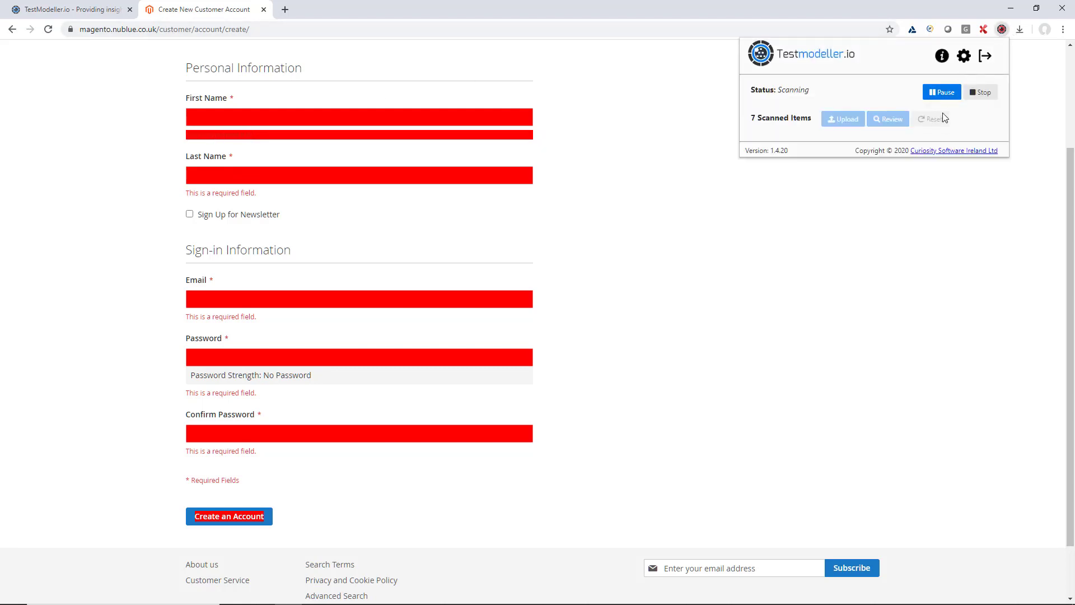
{"action": "left_click_drag", "start_coordinate": [753, 119], "coordinate": [783, 121]}
{"action": "left_click", "coordinate": [785, 122]}
{"action": "left_click", "coordinate": [980, 92]}
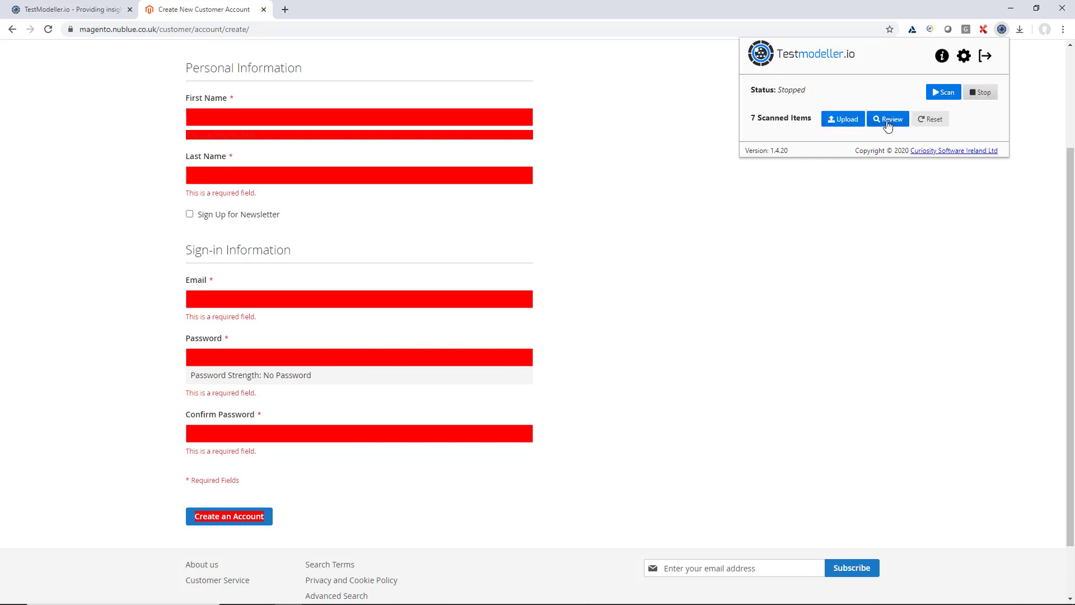
{"action": "left_click", "coordinate": [887, 124]}
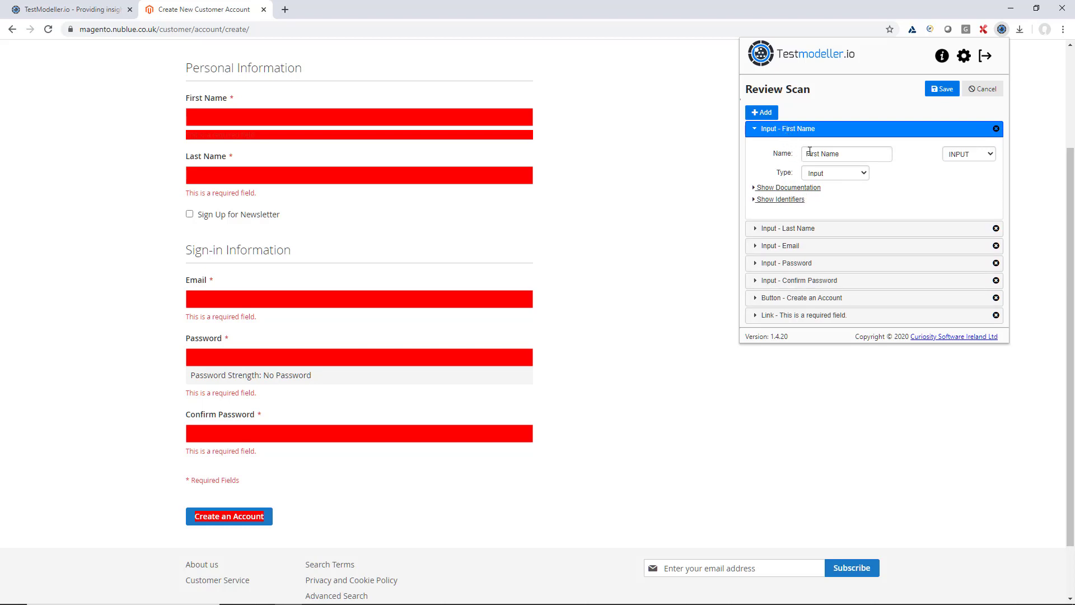
- Examine the First Name item's name, documentation, locator identifiers and available element types
{"action": "double_click", "coordinate": [810, 151]}
{"action": "left_click", "coordinate": [797, 189]}
{"action": "left_click", "coordinate": [796, 189]}
{"action": "left_click", "coordinate": [796, 201]}
{"action": "scroll", "coordinate": [792, 259], "scroll_direction": "down", "scroll_amount": 2}
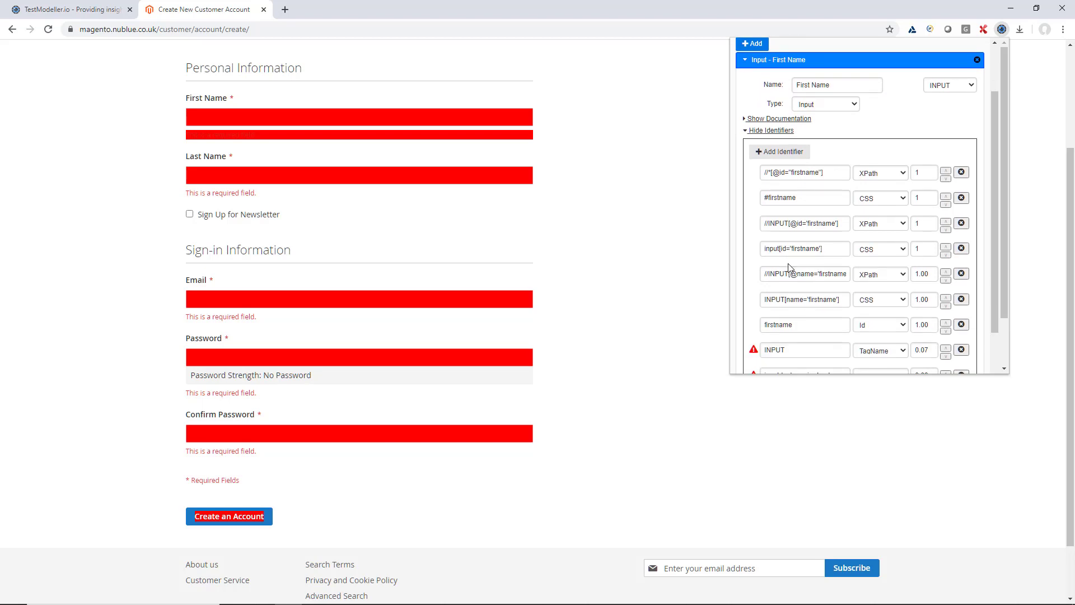
{"action": "scroll", "coordinate": [791, 269], "scroll_direction": "up", "scroll_amount": 2}
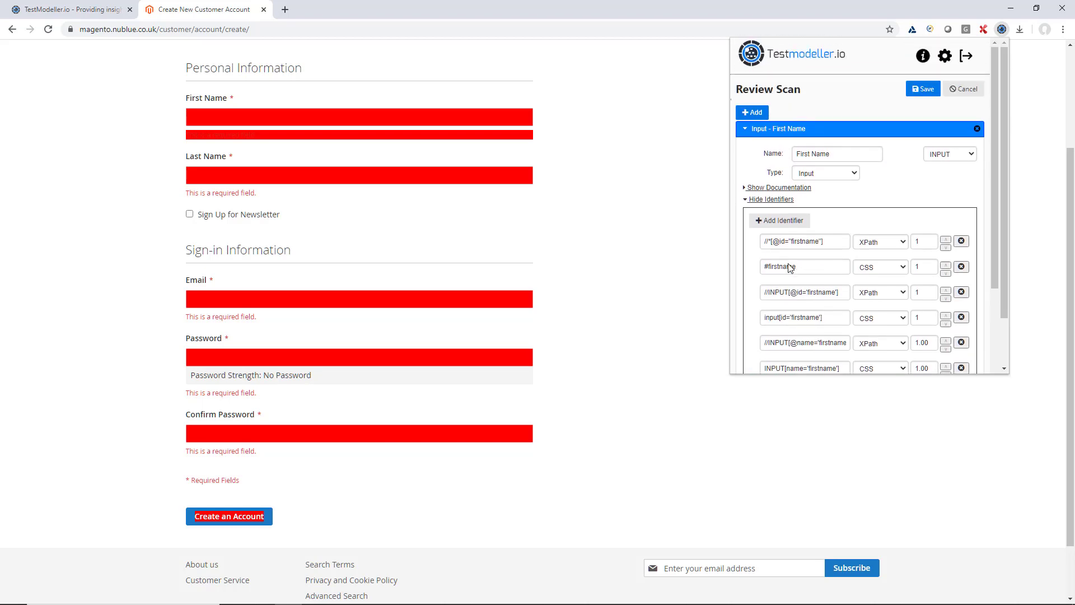
{"action": "left_click", "coordinate": [827, 174]}
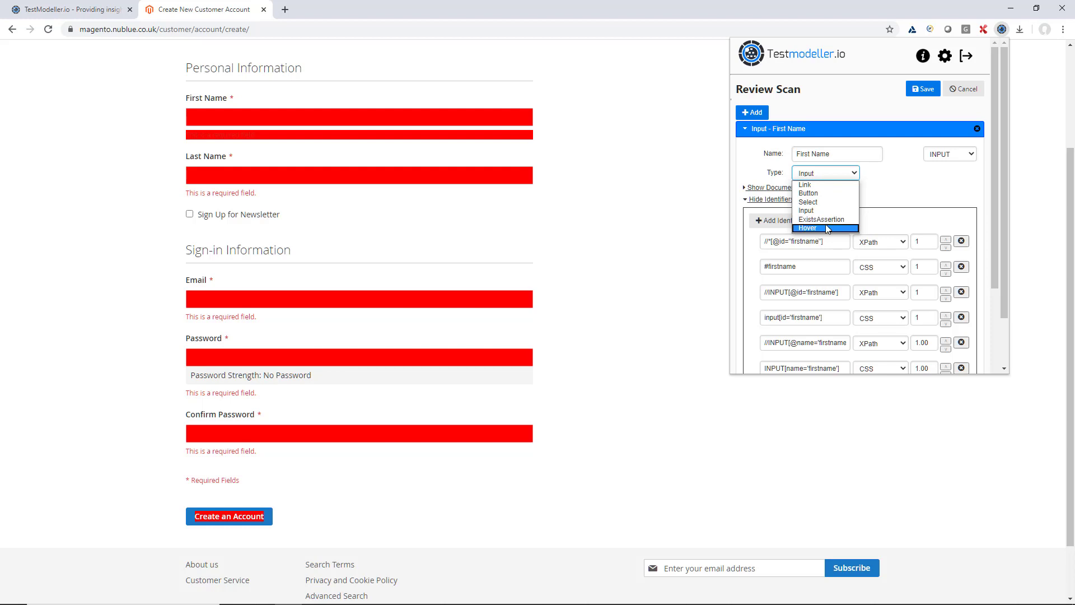
{"action": "left_click", "coordinate": [903, 182]}
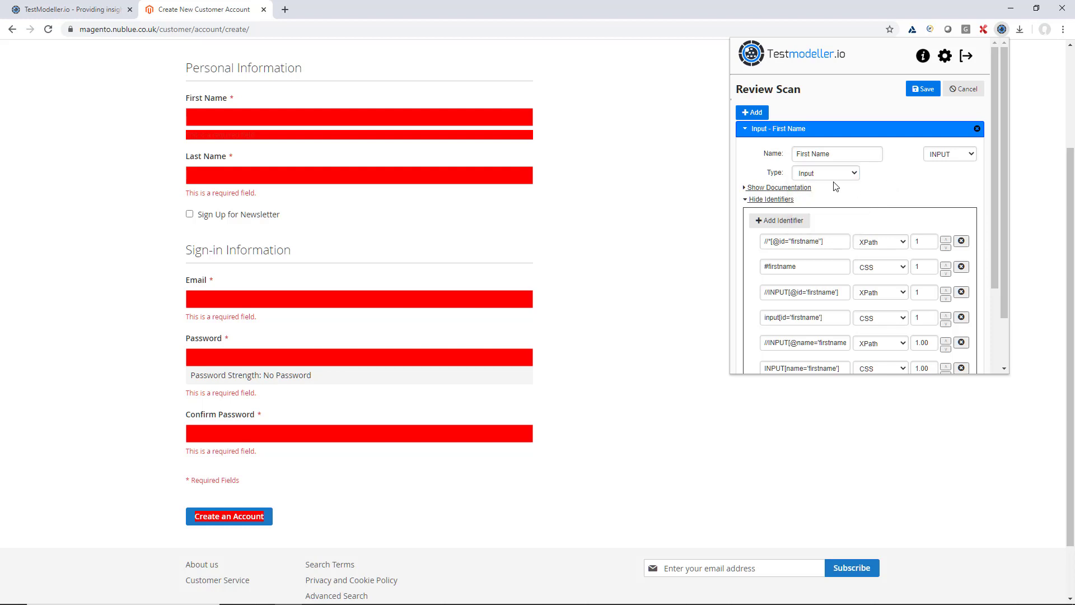
- Try the outermost DIV, the FIELDSET and the inner DIV as the First Name item's target element and examine their identifiers
{"action": "left_click", "coordinate": [961, 153]}
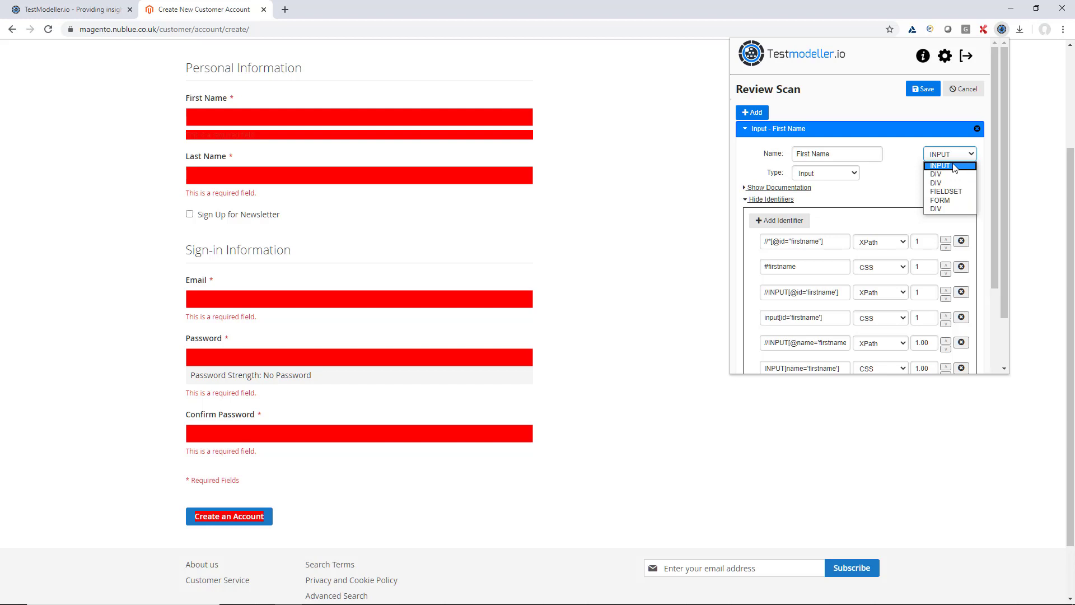
{"action": "left_click", "coordinate": [936, 209]}
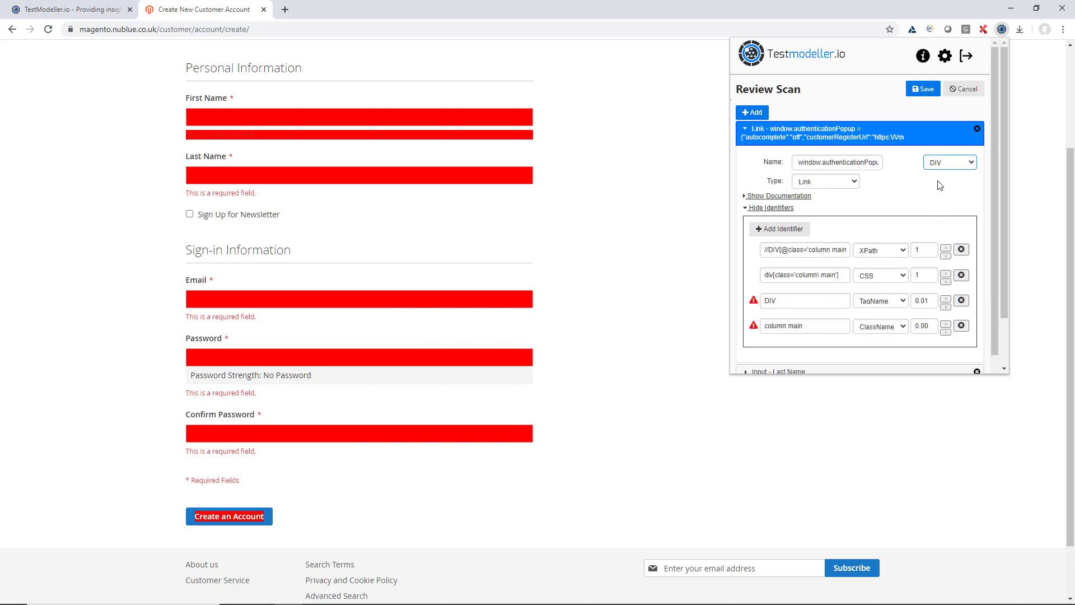
{"action": "left_click", "coordinate": [943, 163]}
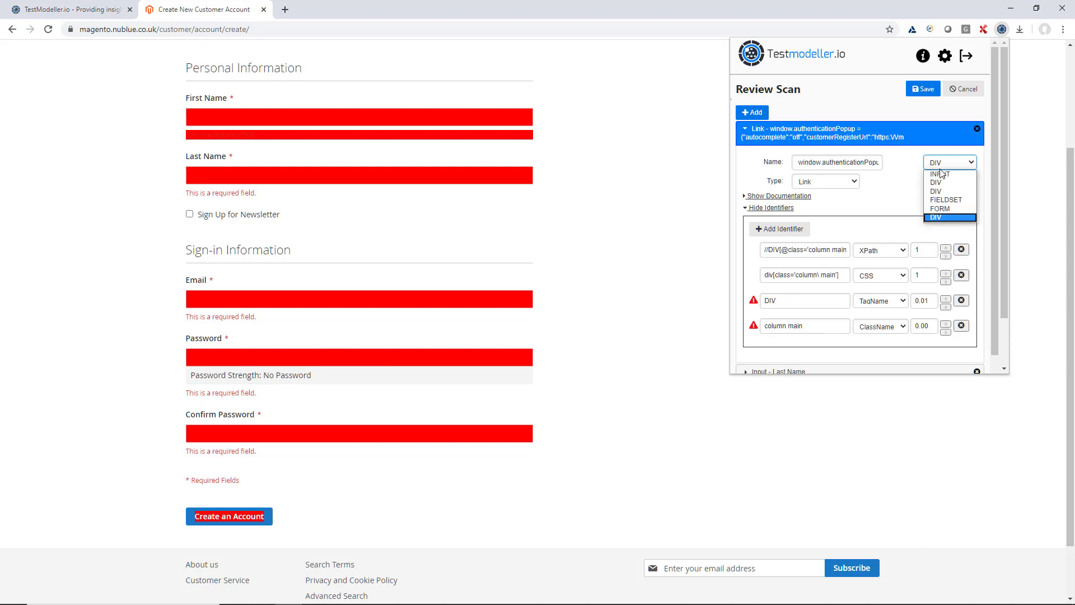
{"action": "left_click", "coordinate": [944, 201]}
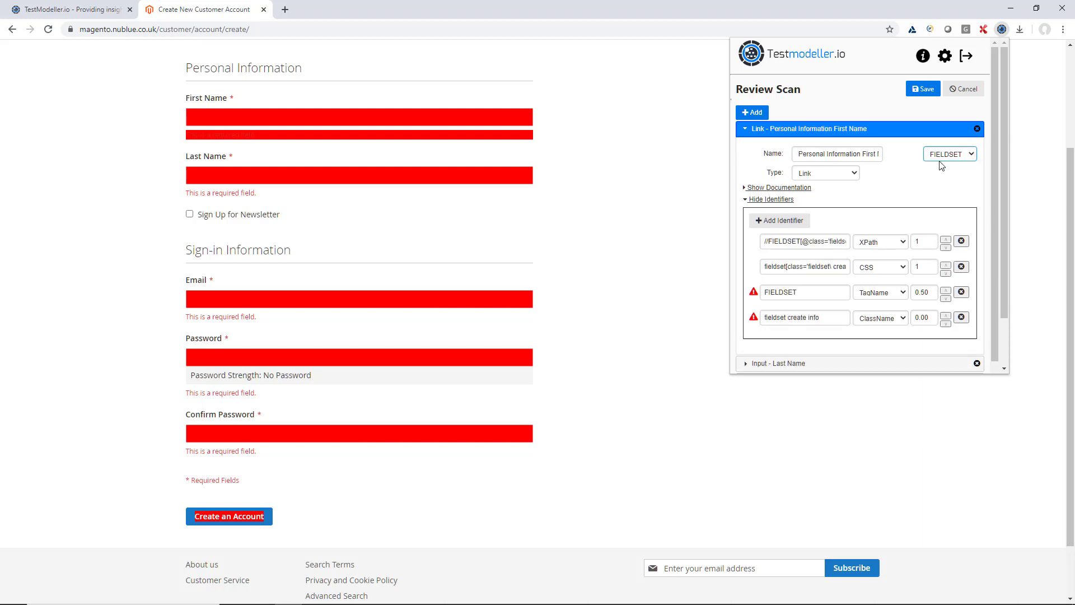
{"action": "left_click", "coordinate": [943, 158]}
{"action": "left_click", "coordinate": [944, 187]}
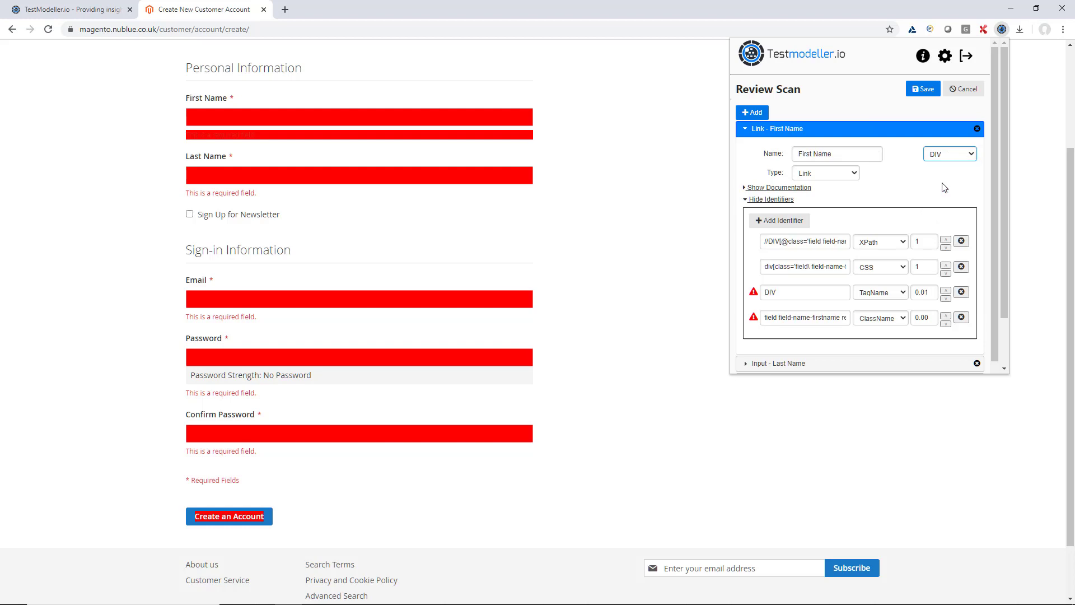
{"action": "scroll", "coordinate": [815, 261], "scroll_direction": "down", "scroll_amount": 1}
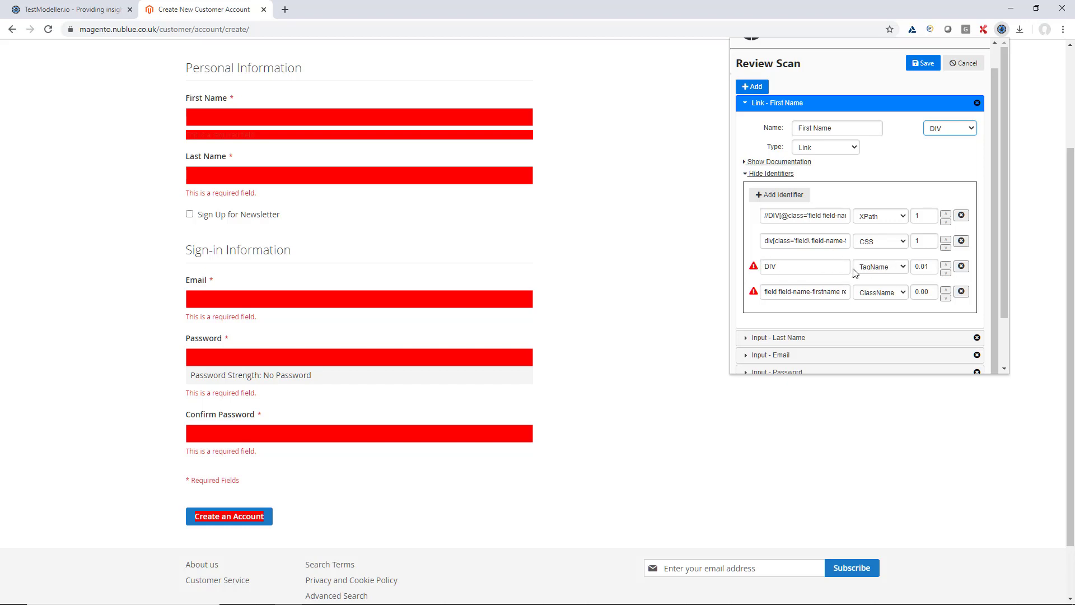
{"action": "scroll", "coordinate": [891, 256], "scroll_direction": "up", "scroll_amount": 1}
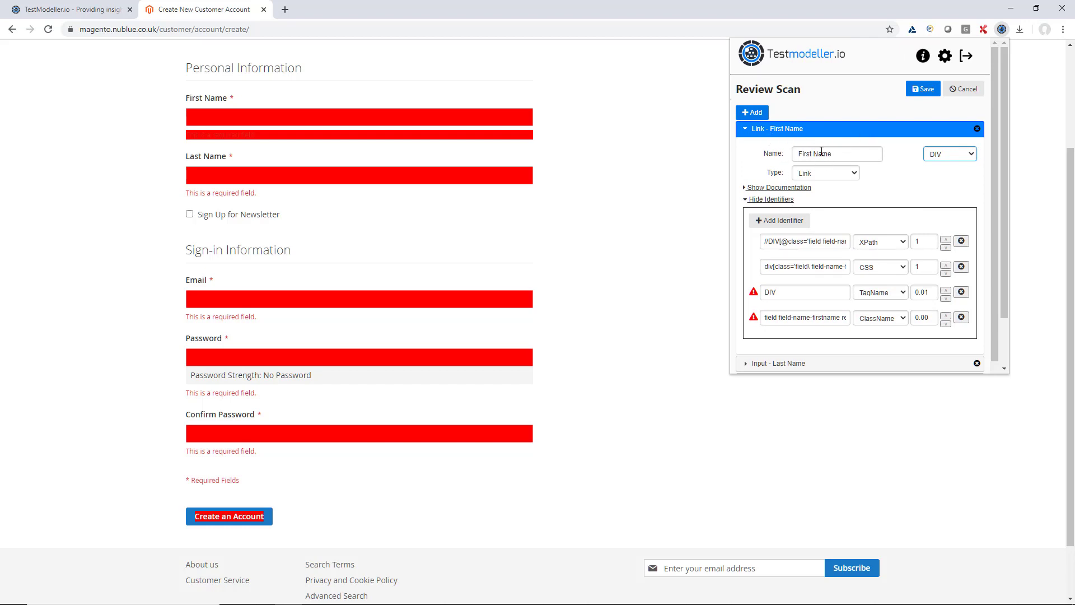
{"action": "scroll", "coordinate": [822, 165], "scroll_direction": "down", "scroll_amount": 1}
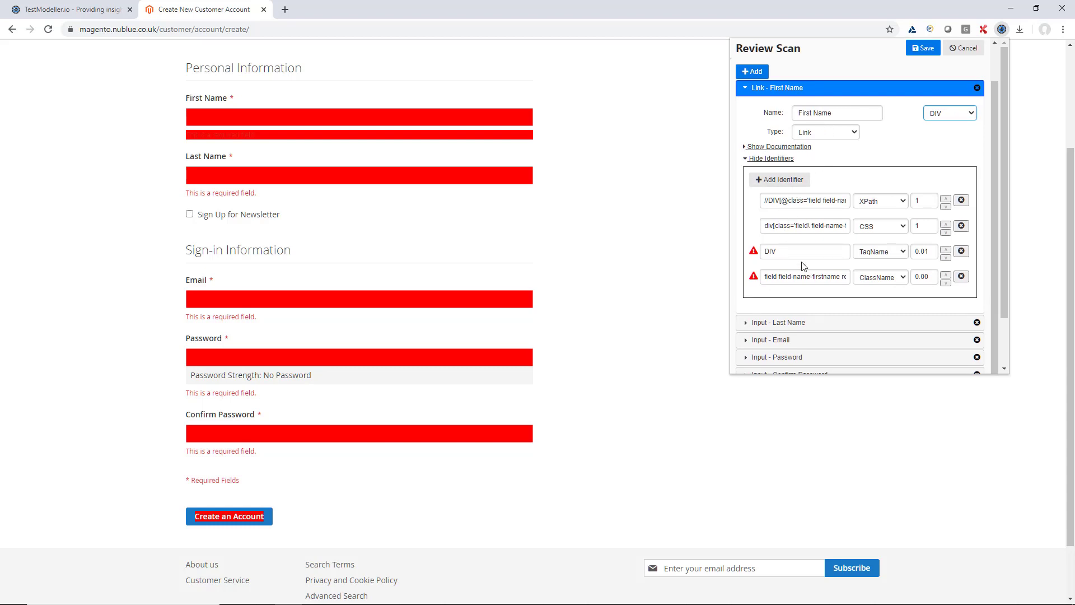
- Set the First Name item's target element back to INPUT and hide its identifiers
{"action": "left_click", "coordinate": [963, 116]}
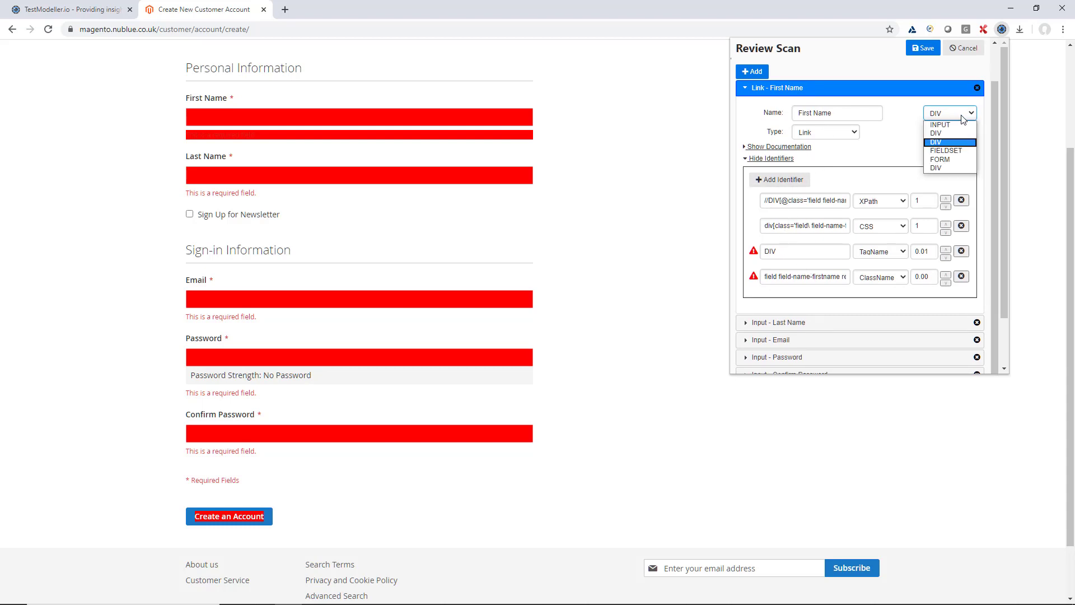
{"action": "left_click", "coordinate": [941, 124]}
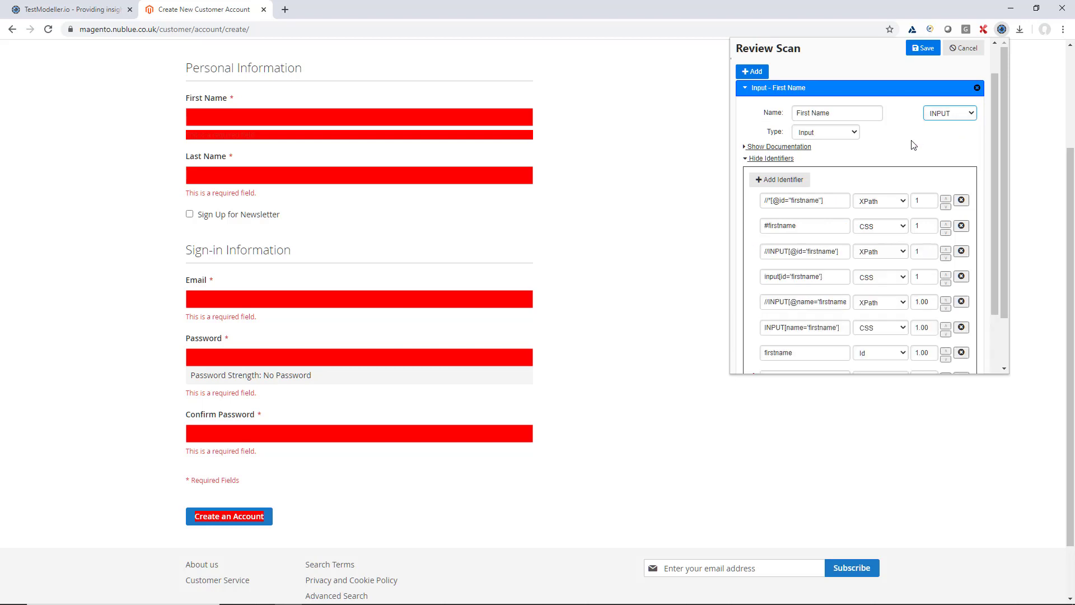
{"action": "left_click", "coordinate": [791, 160]}
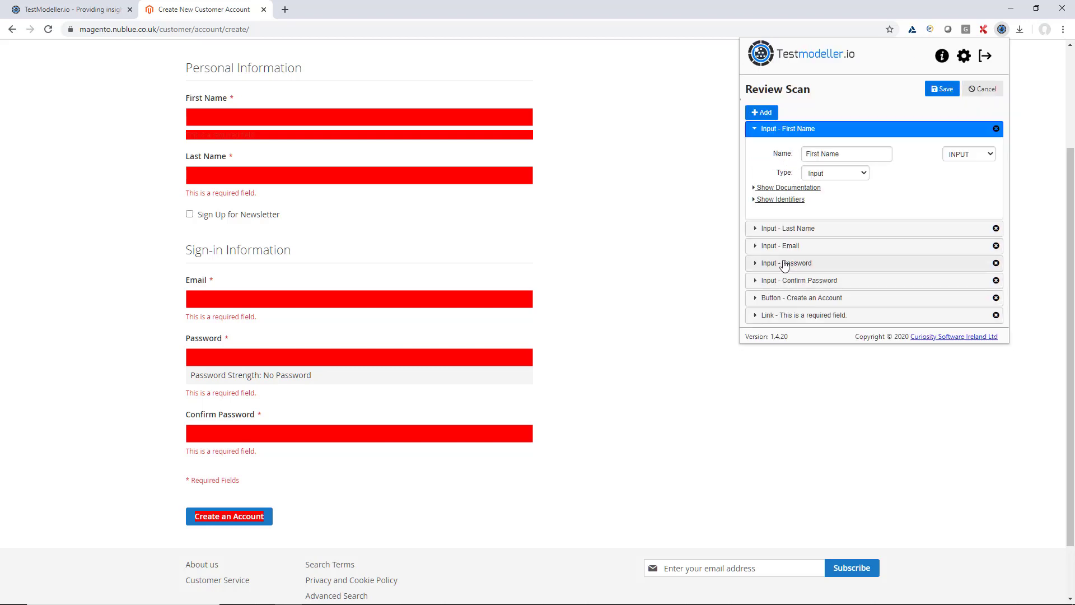
- Set the type of the "This is a required field." item to ExistsAssertion and save the reviewed scan
{"action": "left_click", "coordinate": [785, 264]}
{"action": "left_click", "coordinate": [785, 265]}
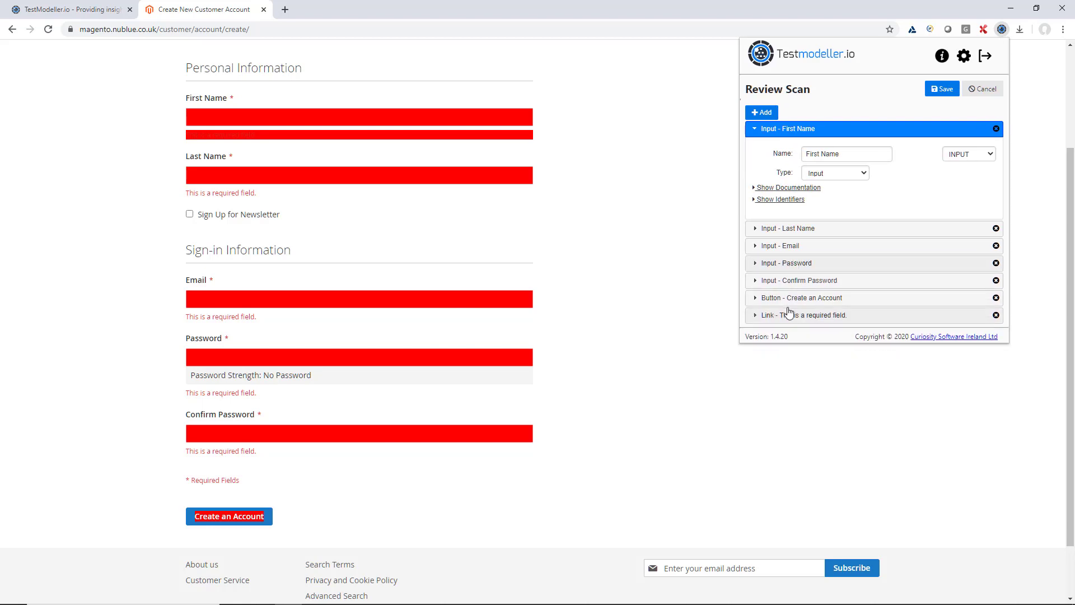
{"action": "left_click", "coordinate": [790, 315]}
{"action": "scroll", "coordinate": [784, 308], "scroll_direction": "down", "scroll_amount": 1}
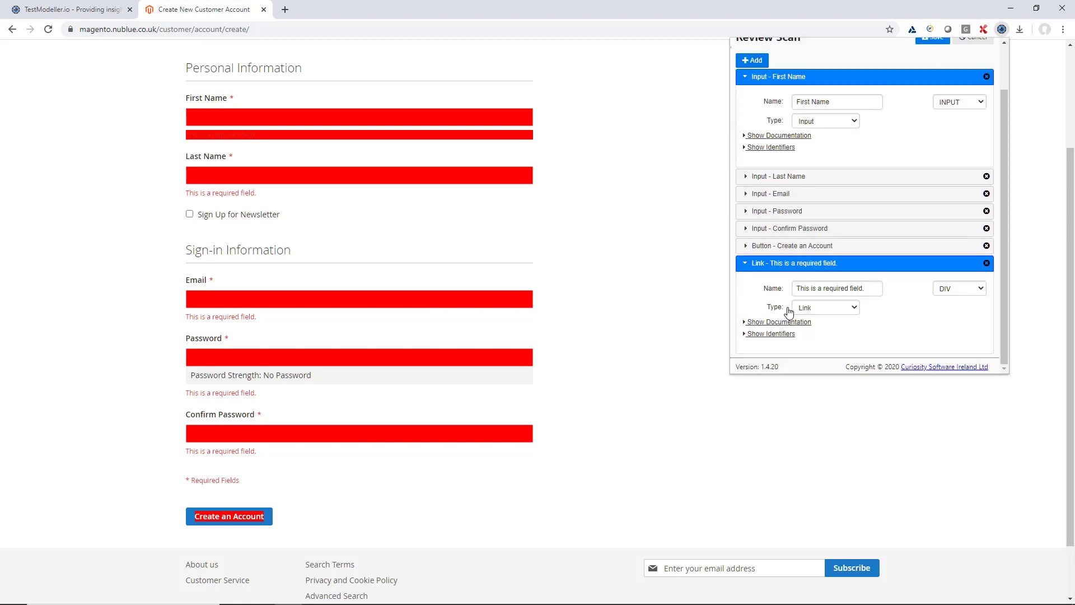
{"action": "left_click", "coordinate": [984, 287]}
{"action": "left_click", "coordinate": [983, 288]}
{"action": "left_click", "coordinate": [810, 307]}
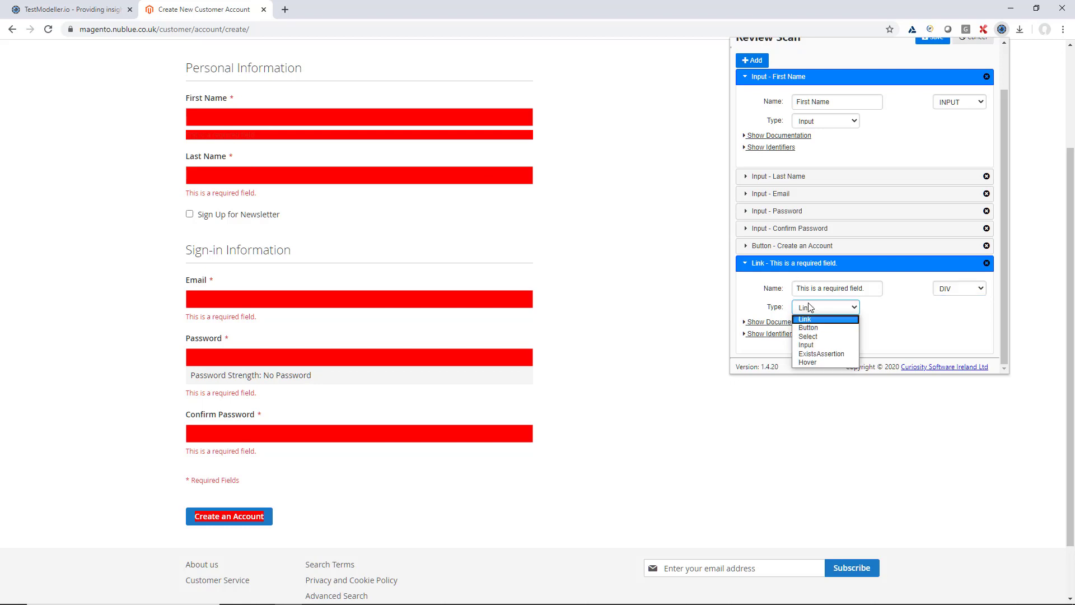
{"action": "left_click", "coordinate": [843, 354]}
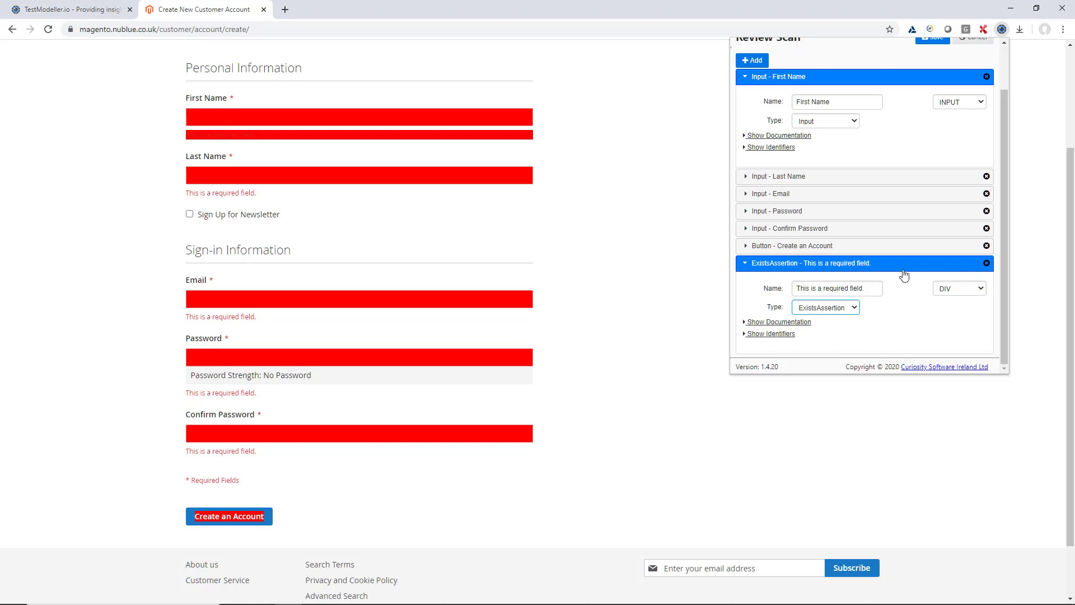
{"action": "left_click", "coordinate": [927, 290]}
{"action": "scroll", "coordinate": [847, 279], "scroll_direction": "up", "scroll_amount": 1}
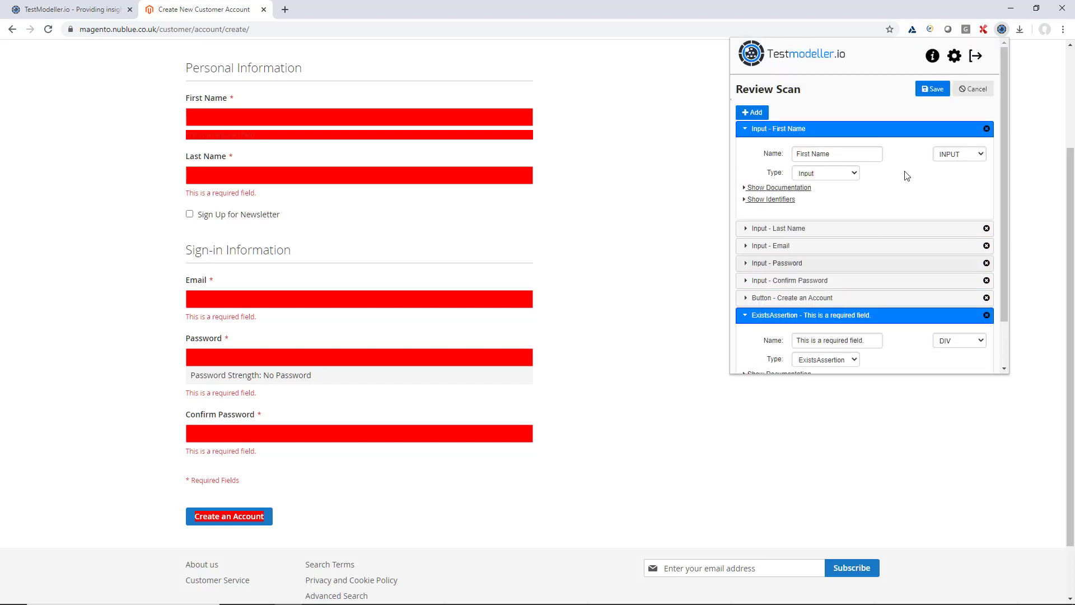
{"action": "left_click", "coordinate": [937, 94]}
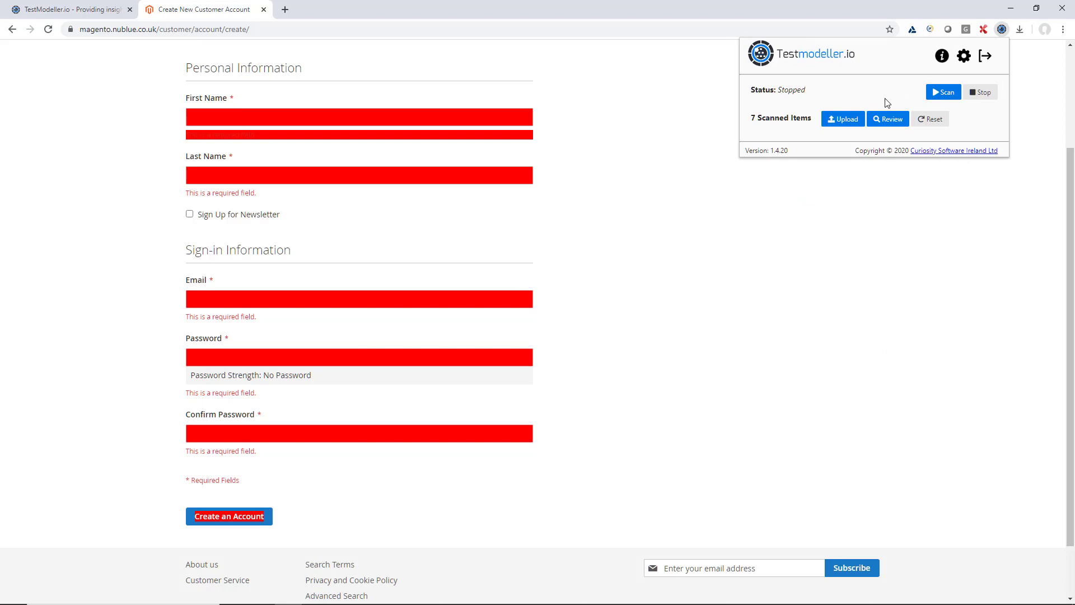
- Upload the scanned items to the Home folder as a page object named RegistrationScreen
{"action": "left_click", "coordinate": [855, 120]}
{"action": "left_click", "coordinate": [833, 166]}
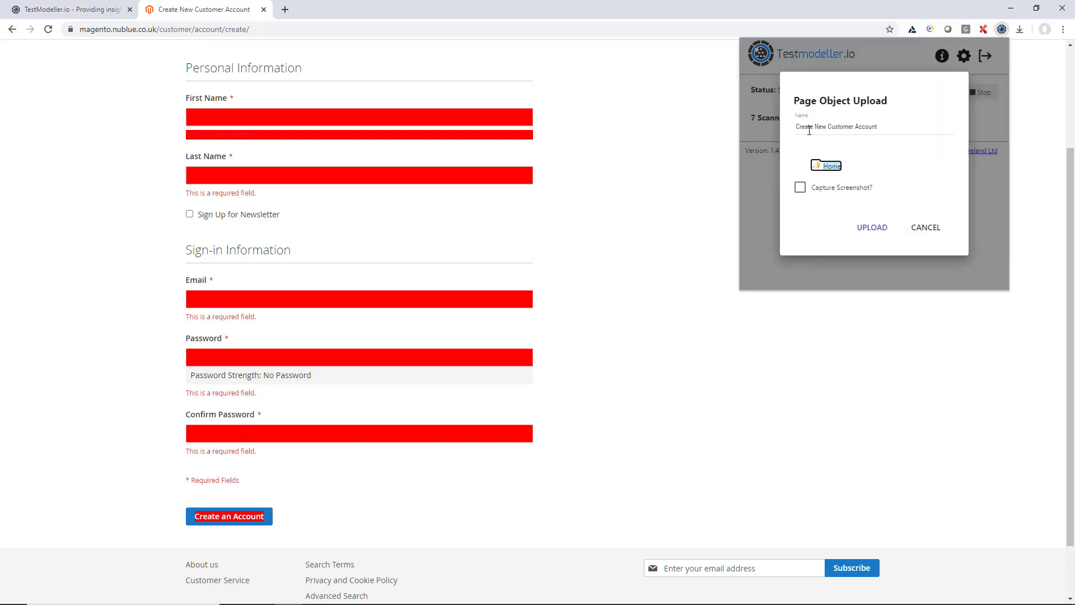
{"action": "mouse_move", "coordinate": [801, 128]}
{"action": "left_mouse_down"}
{"action": "mouse_move", "coordinate": [881, 133]}
{"action": "mouse_move", "coordinate": [786, 139]}
{"action": "left_mouse_up"}
{"action": "left_click", "coordinate": [896, 132]}
{"action": "type", "text": "Registera"}
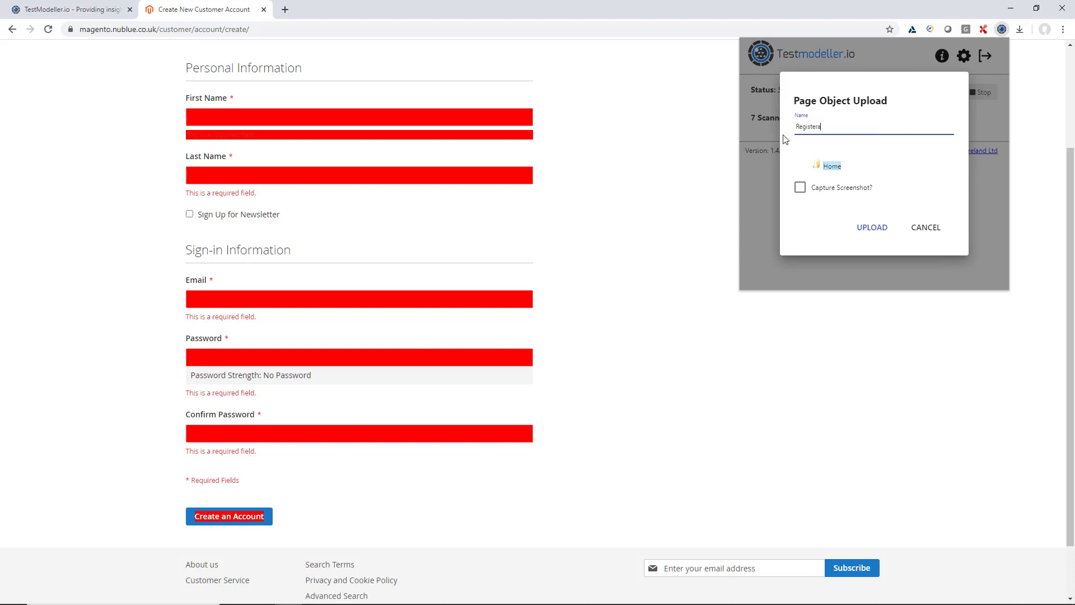
{"action": "type", "text": "tion"}
{"action": "key", "text": "ctrl+a"}
{"action": "type", "text": "RegistrationScreen"}
{"action": "left_click", "coordinate": [826, 166]}
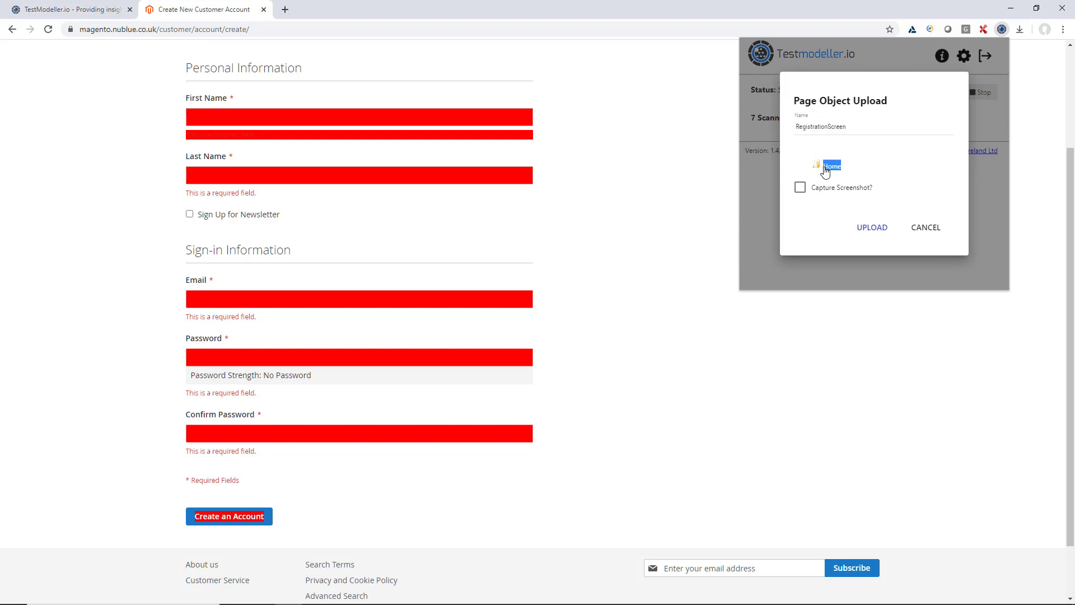
{"action": "left_click", "coordinate": [869, 230]}
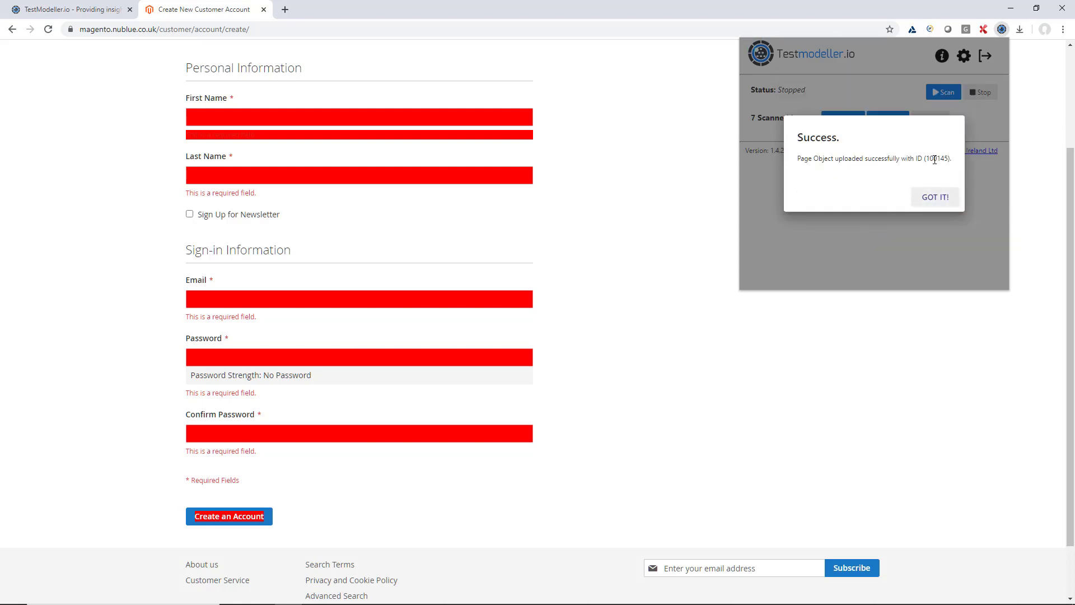
{"action": "double_click", "coordinate": [943, 159]}
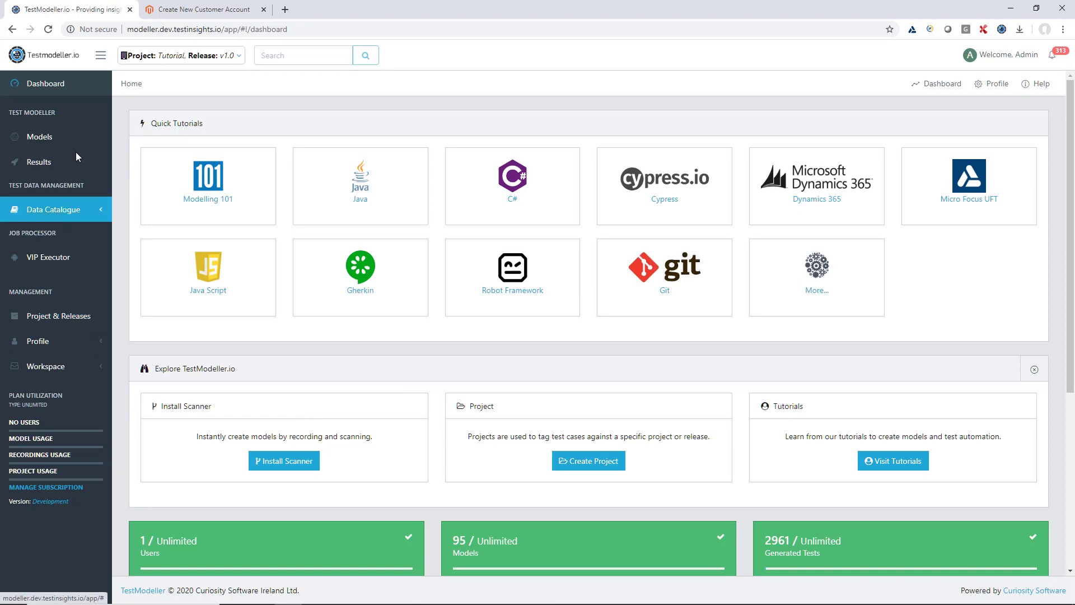
- Switch to TestModeller.io, open the RegistrationScreen page collection among the models and examine the Password object's locators
{"action": "left_click", "coordinate": [74, 135]}
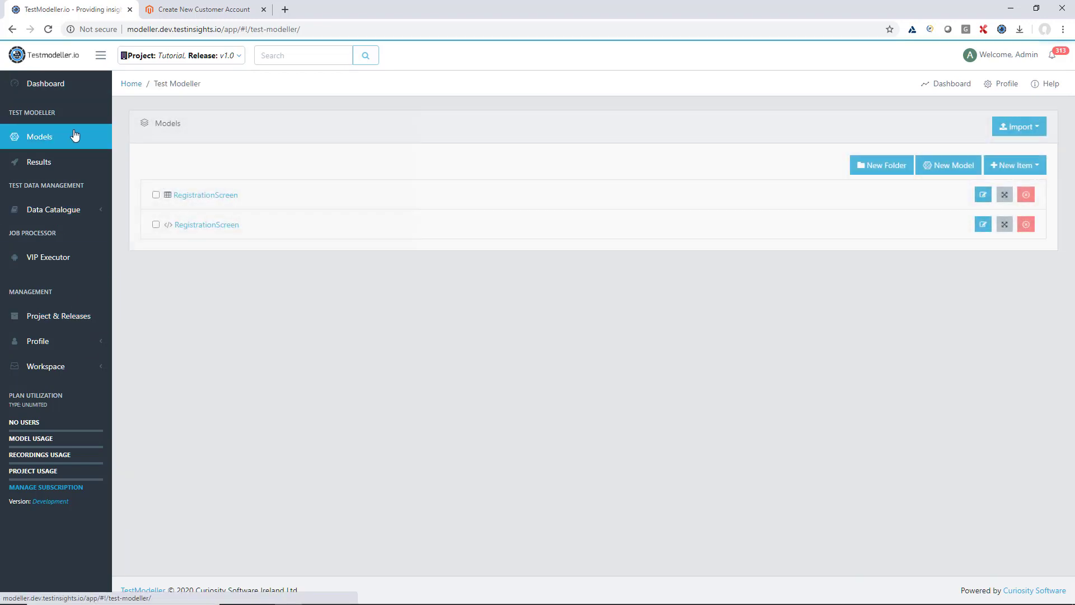
{"action": "left_click", "coordinate": [226, 195]}
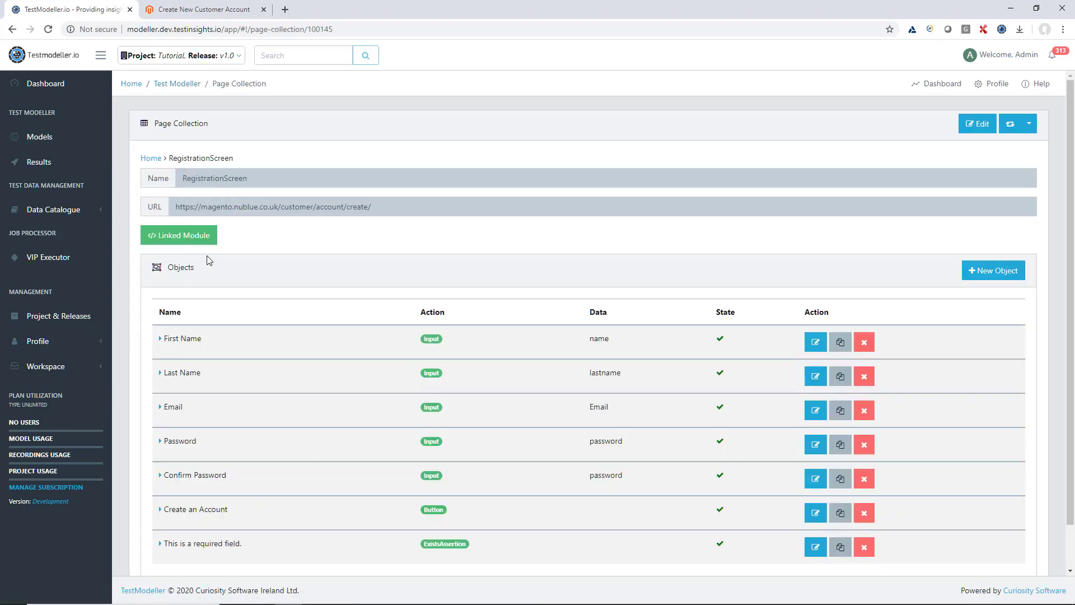
{"action": "scroll", "coordinate": [283, 224], "scroll_direction": "down", "scroll_amount": 1}
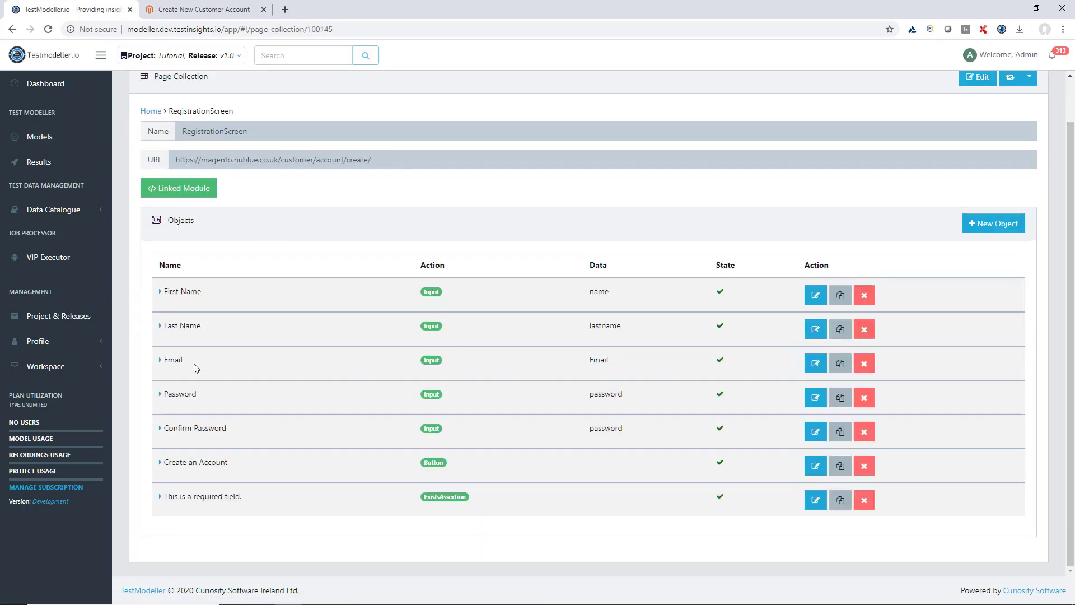
{"action": "left_click", "coordinate": [160, 395]}
{"action": "scroll", "coordinate": [222, 507], "scroll_direction": "down", "scroll_amount": 2}
{"action": "scroll", "coordinate": [254, 384], "scroll_direction": "up", "scroll_amount": 2}
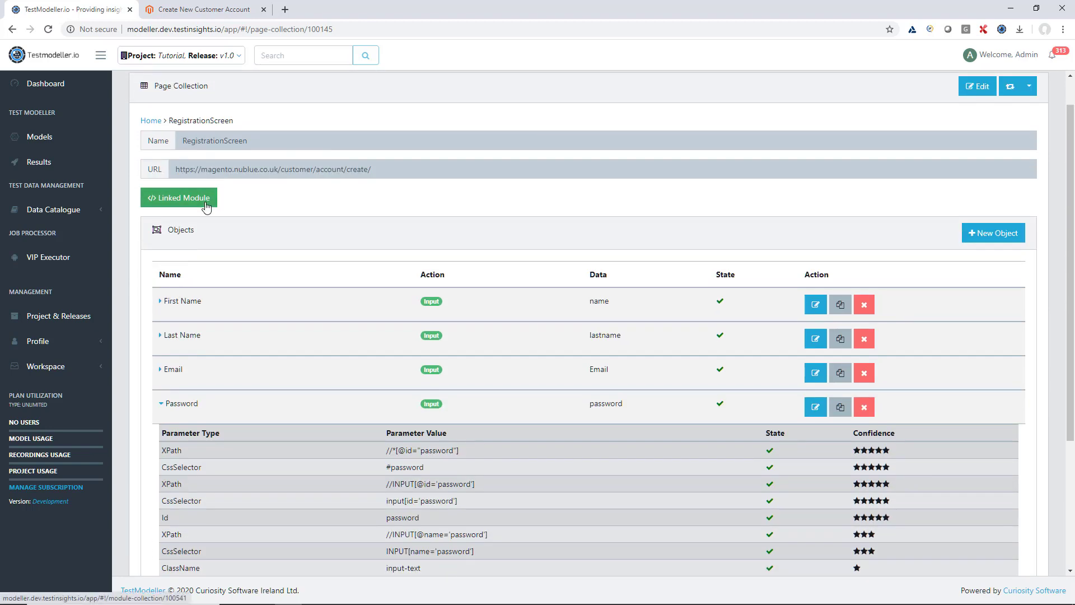
- Open the page collection's linked module and review its functions and path
{"action": "left_click", "coordinate": [206, 204]}
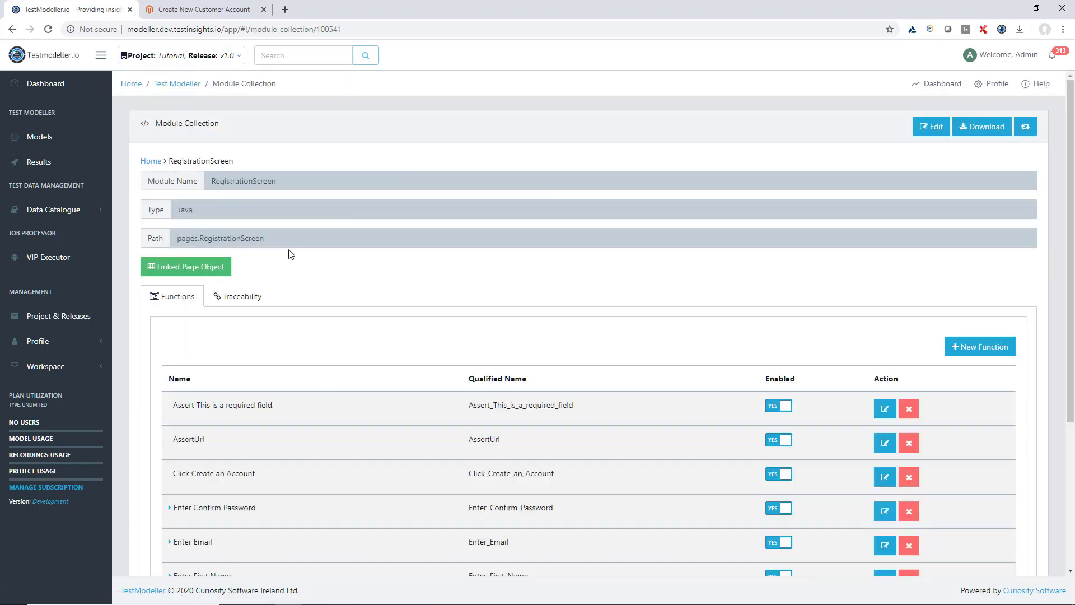
{"action": "scroll", "coordinate": [457, 298], "scroll_direction": "down", "scroll_amount": 1}
{"action": "scroll", "coordinate": [456, 298], "scroll_direction": "down", "scroll_amount": 2}
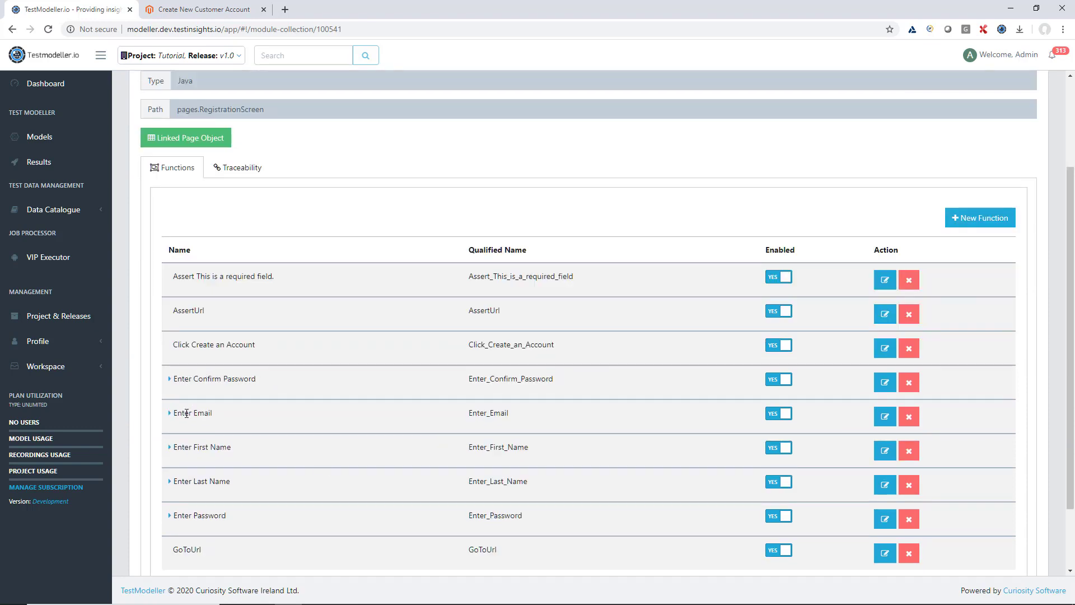
{"action": "scroll", "coordinate": [187, 414], "scroll_direction": "up", "scroll_amount": 2}
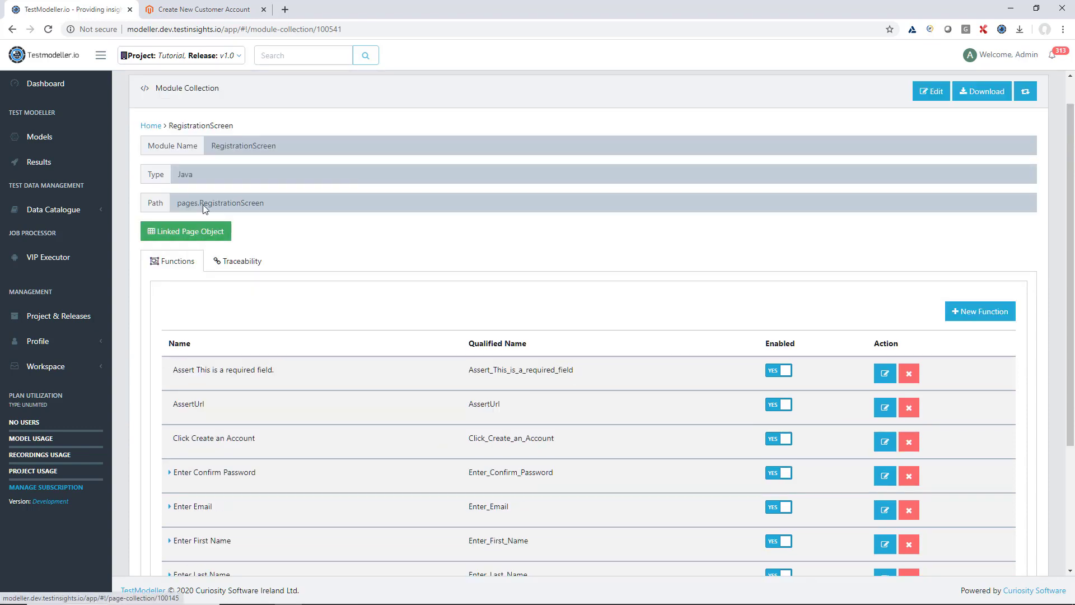
{"action": "double_click", "coordinate": [205, 203]}
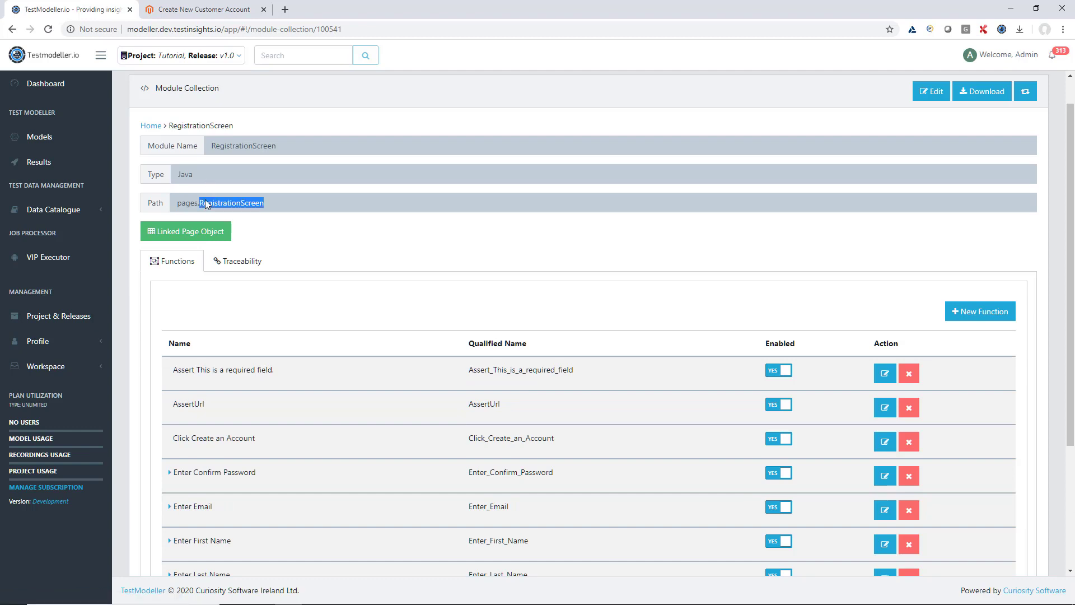
{"action": "left_click", "coordinate": [285, 206]}
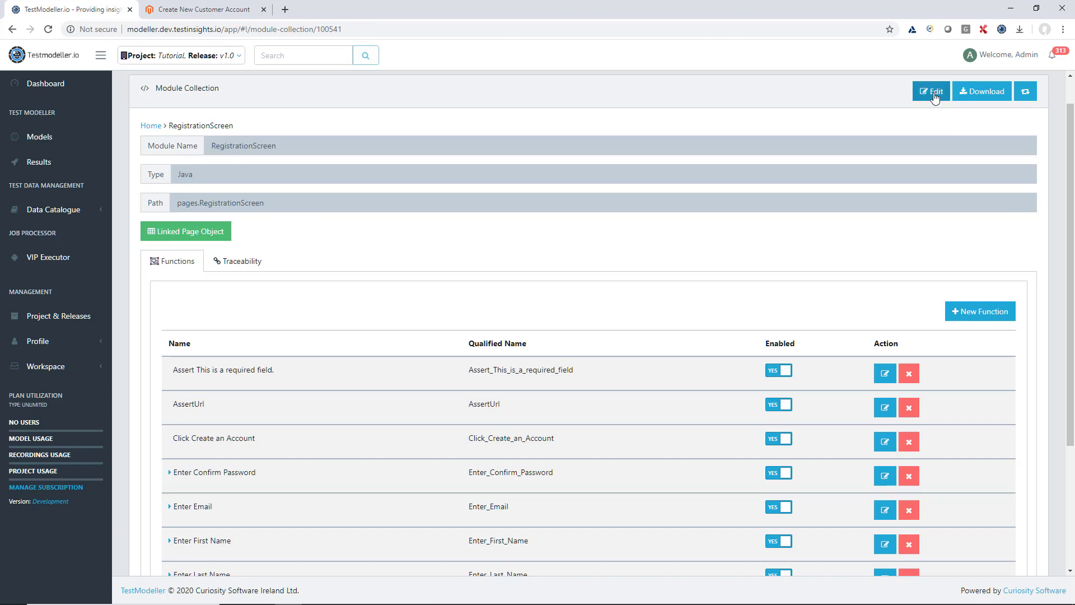
- Expand the Enter Email function and examine its parameter
{"action": "scroll", "coordinate": [671, 325], "scroll_direction": "down", "scroll_amount": 3}
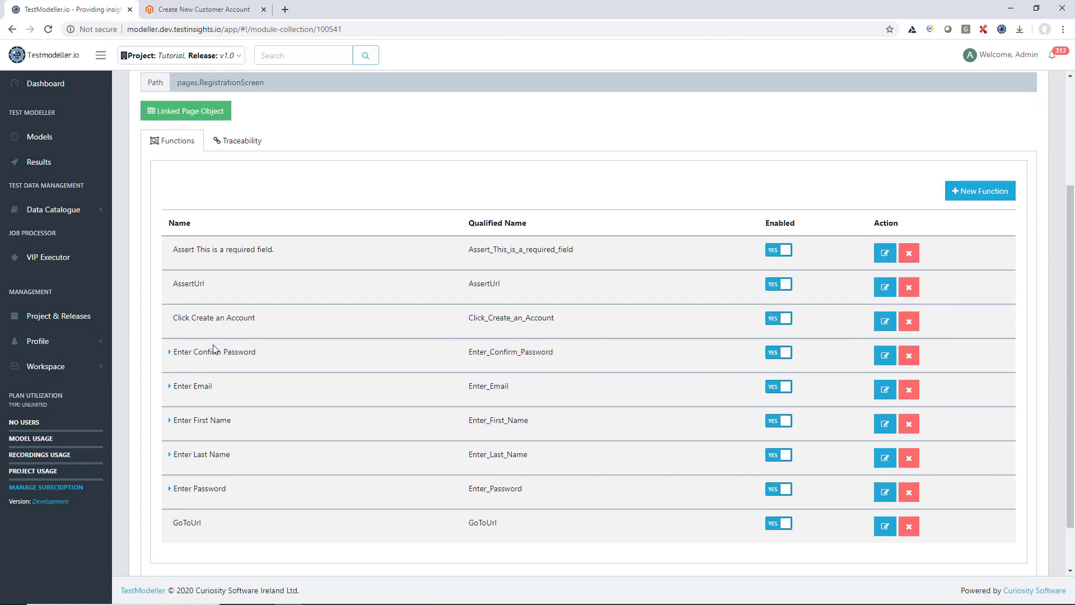
{"action": "left_click", "coordinate": [171, 386]}
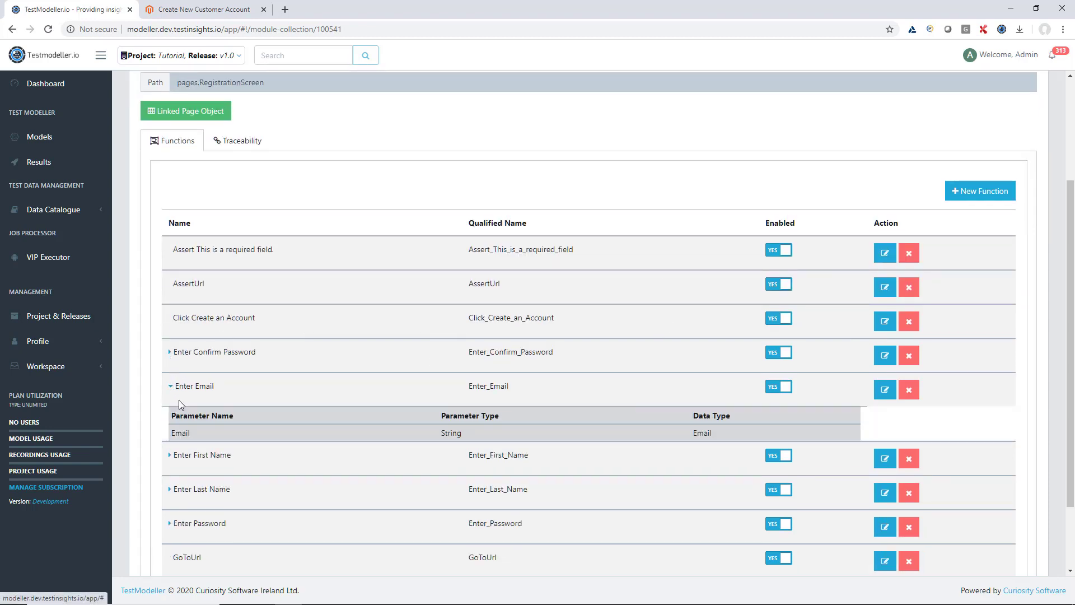
{"action": "scroll", "coordinate": [257, 392], "scroll_direction": "up", "scroll_amount": 4}
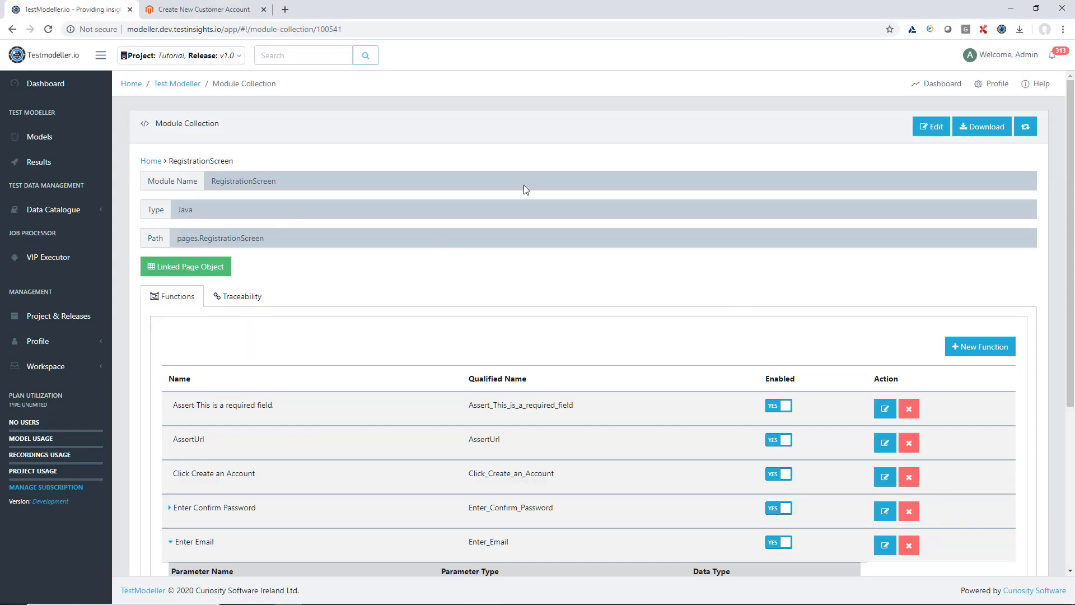
- Download the module as RegistrationScreen.java and review the generated element locators and methods
{"action": "left_click", "coordinate": [981, 127]}
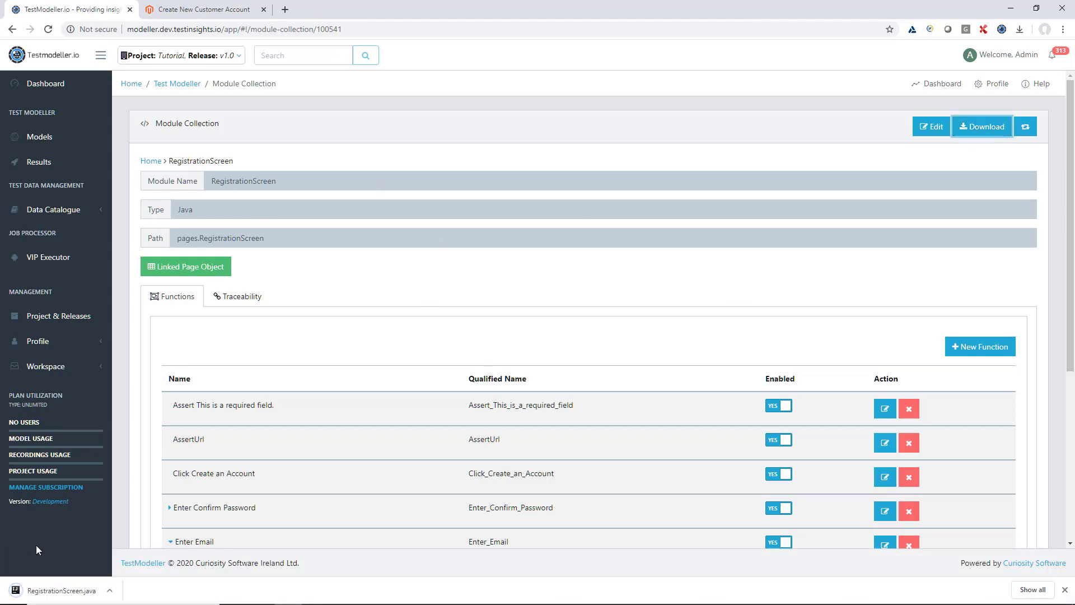
{"action": "left_click", "coordinate": [42, 591]}
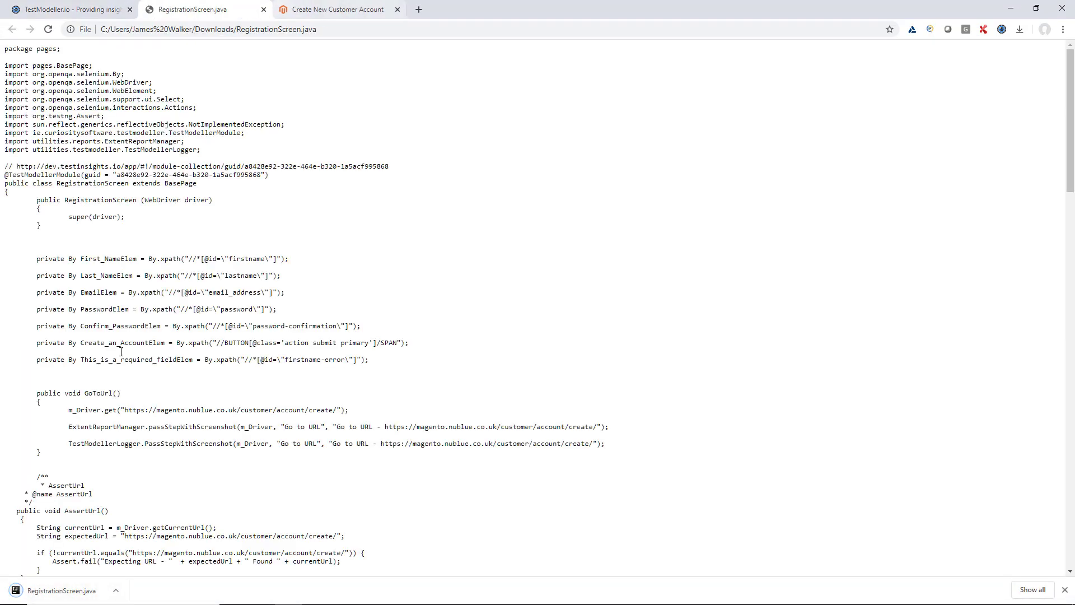
{"action": "scroll", "coordinate": [121, 352], "scroll_direction": "down", "scroll_amount": 3}
{"action": "scroll", "coordinate": [121, 352], "scroll_direction": "down", "scroll_amount": 20}
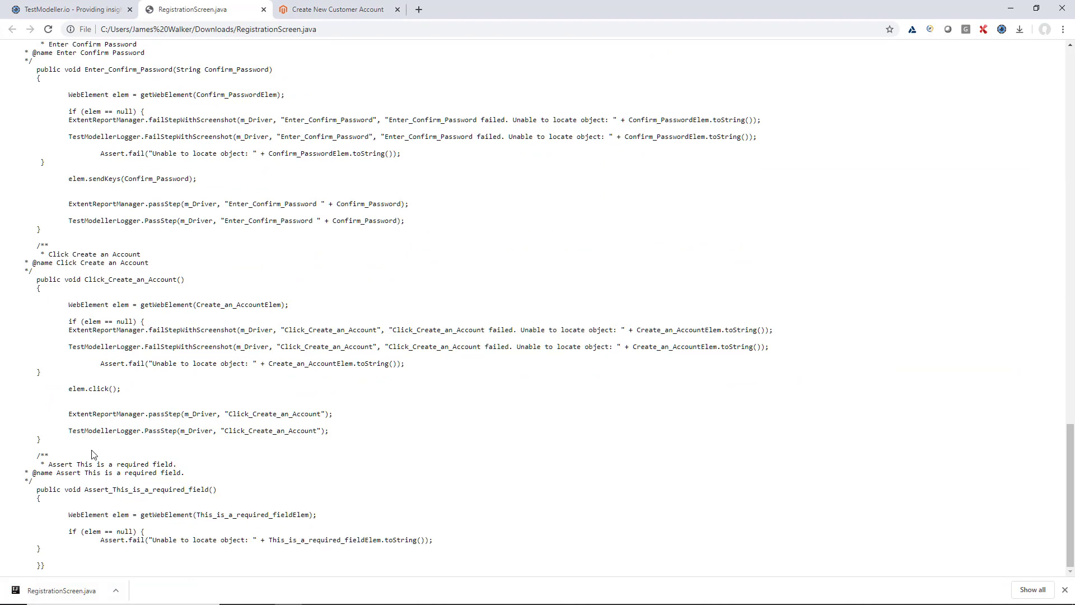
- Return to TestModeller.io, open the workspace's code template configuration and examine the automation frameworks' Page Object and Code columns
{"action": "left_click", "coordinate": [75, 9]}
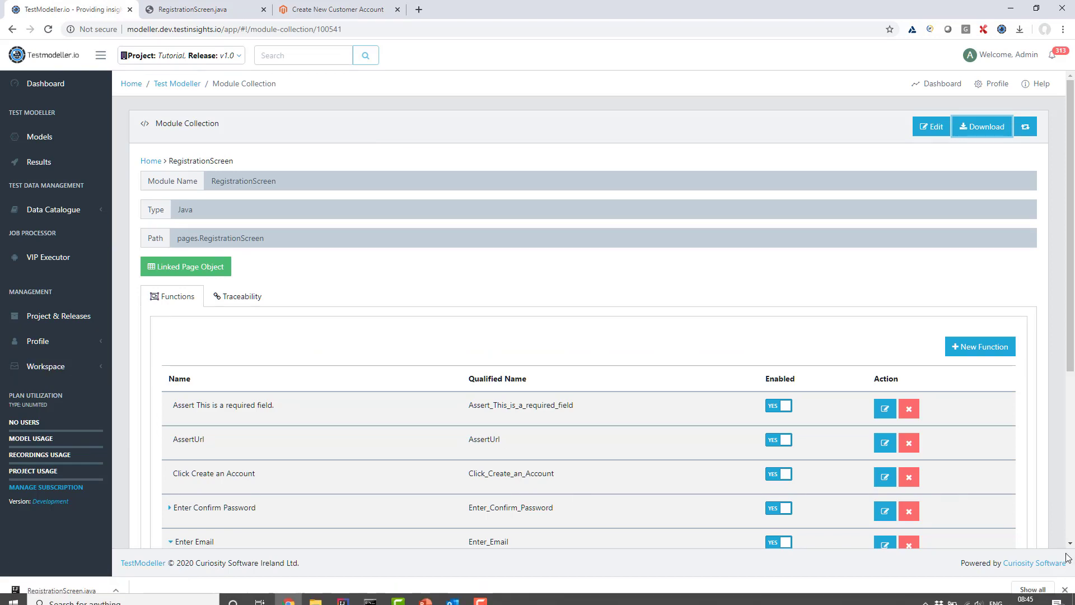
{"action": "left_click", "coordinate": [82, 366]}
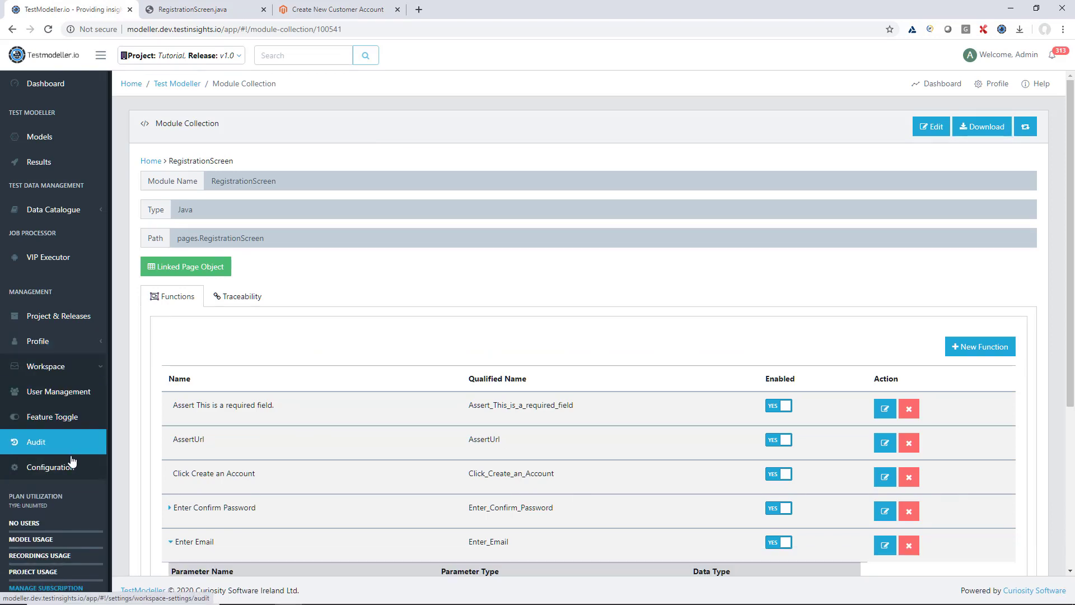
{"action": "left_click", "coordinate": [71, 467]}
{"action": "left_click", "coordinate": [269, 132]}
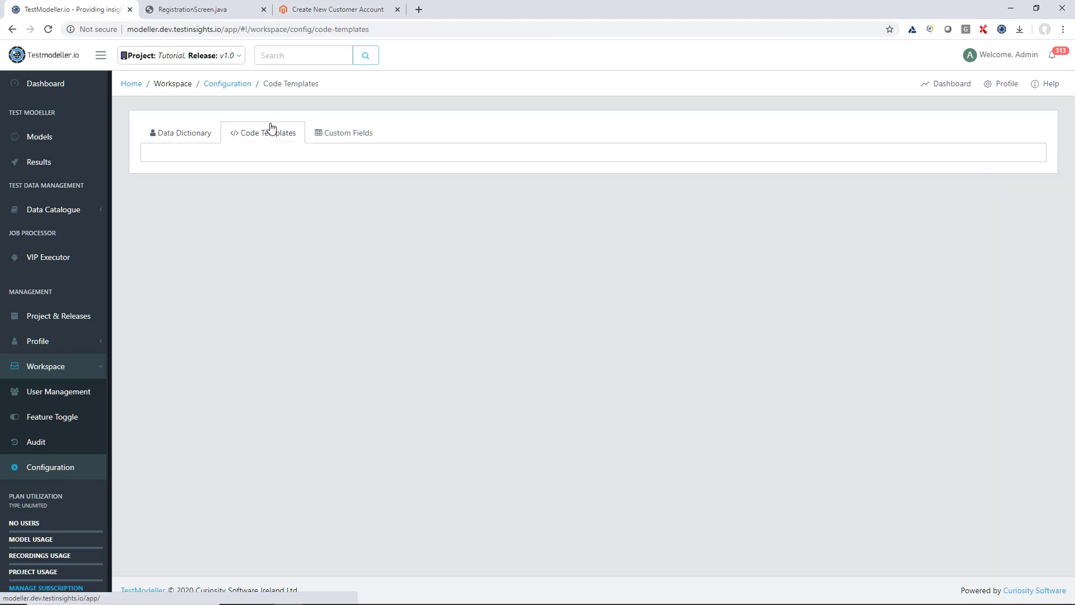
{"action": "scroll", "coordinate": [281, 356], "scroll_direction": "down", "scroll_amount": 1}
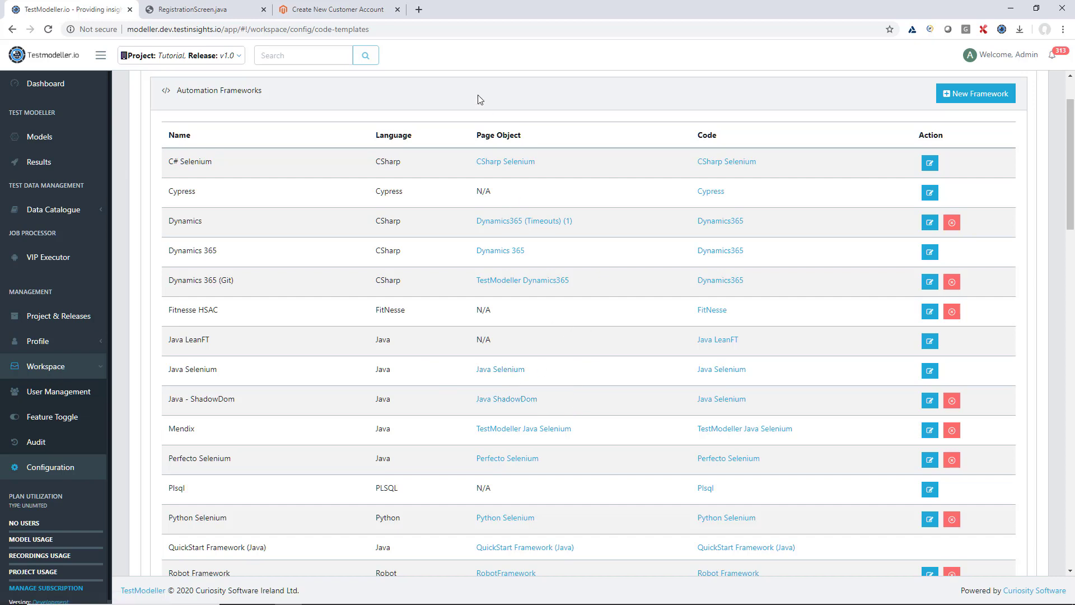
{"action": "triple_click", "coordinate": [495, 132]}
{"action": "left_click", "coordinate": [708, 149]}
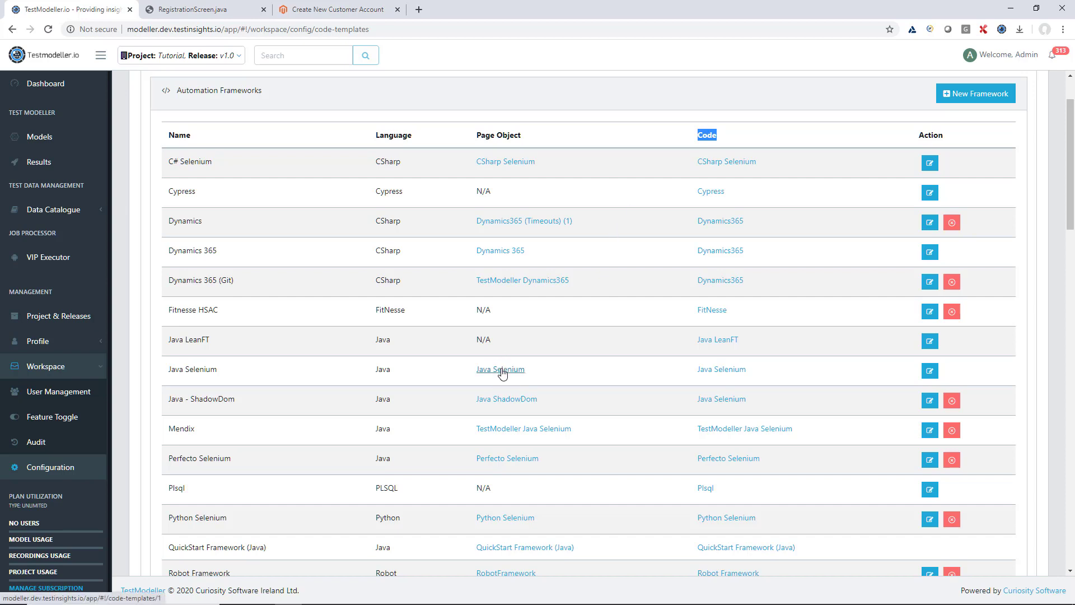
- Open the Java Selenium page object template and inspect its XPath, ClassName and PartialLinkText identifier snippets
{"action": "left_click", "coordinate": [502, 372]}
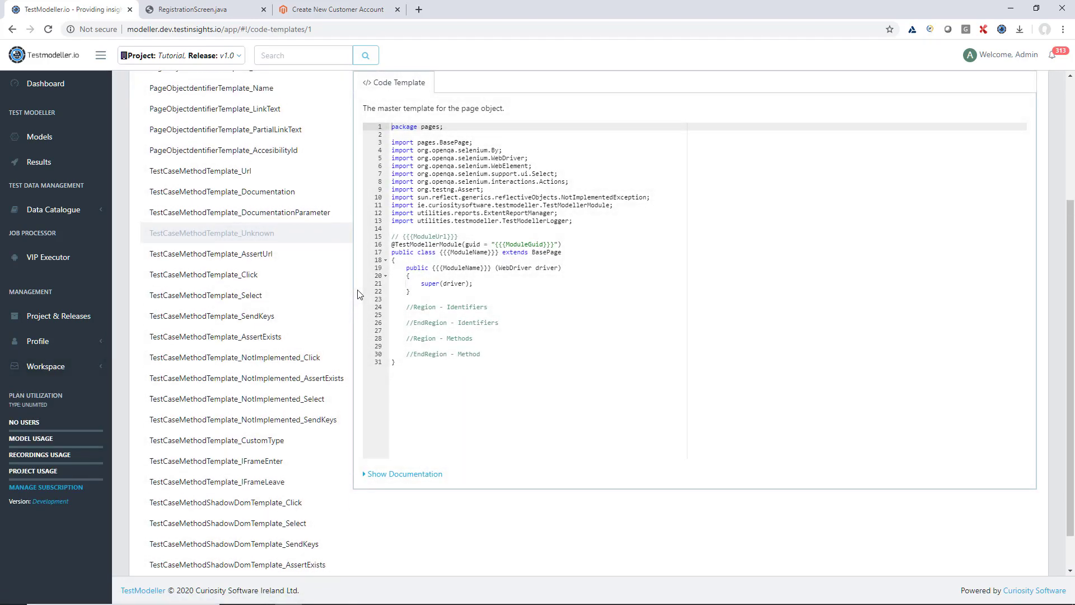
{"action": "scroll", "coordinate": [261, 100], "scroll_direction": "up", "scroll_amount": 5}
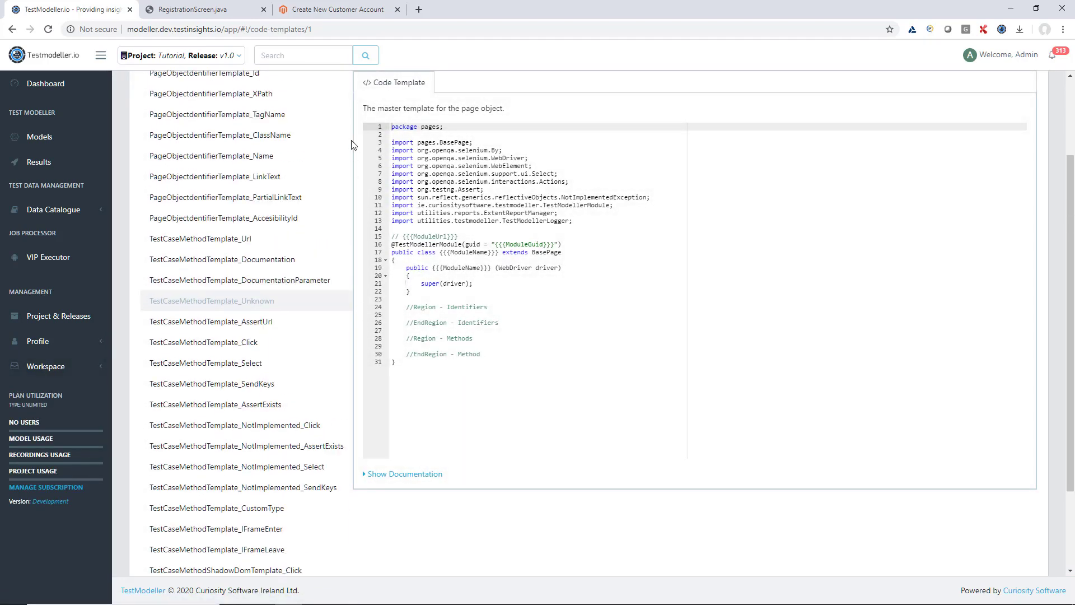
{"action": "left_click", "coordinate": [237, 151]}
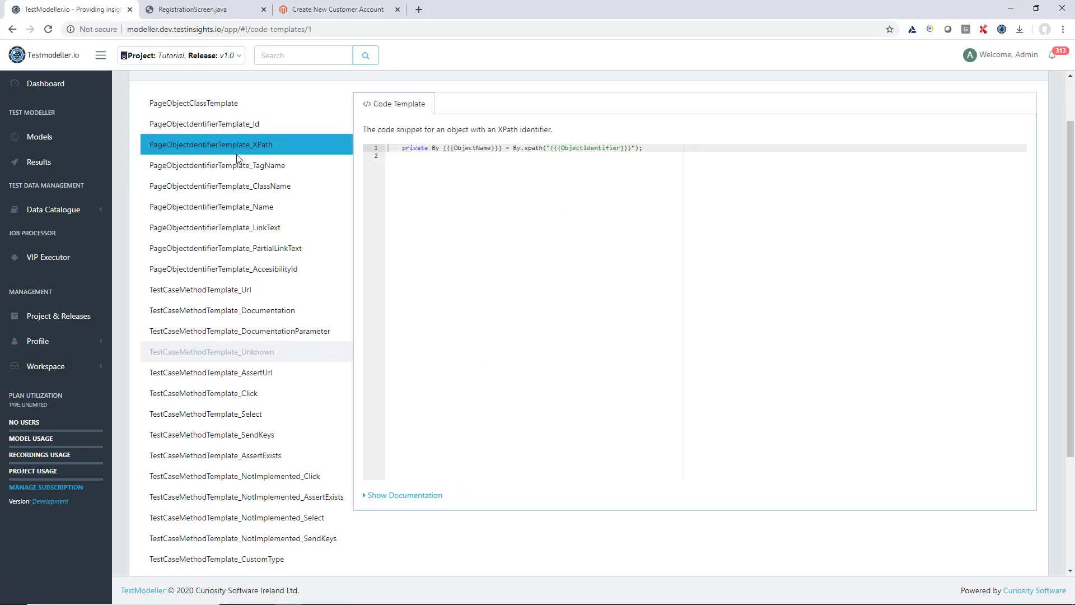
{"action": "left_click", "coordinate": [237, 187]}
{"action": "left_click", "coordinate": [238, 254]}
{"action": "scroll", "coordinate": [237, 258], "scroll_direction": "down", "scroll_amount": 2}
{"action": "scroll", "coordinate": [238, 259], "scroll_direction": "down", "scroll_amount": 1}
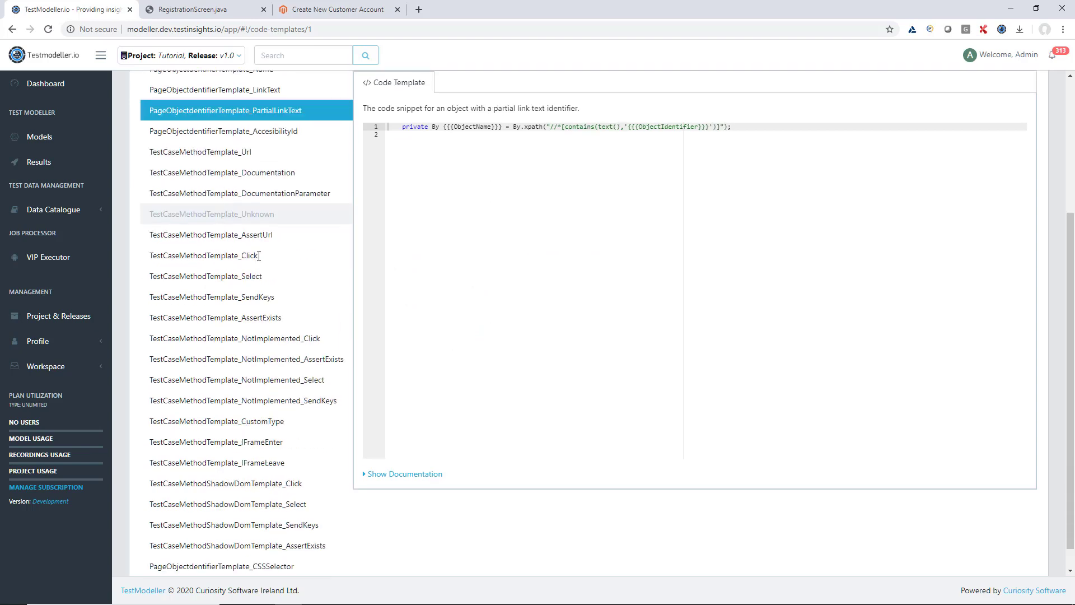
- Inspect the Click, Select, SendKeys, AssertExists and IFrameEnter test case method templates
{"action": "left_click", "coordinate": [261, 257]}
{"action": "left_click", "coordinate": [263, 287]}
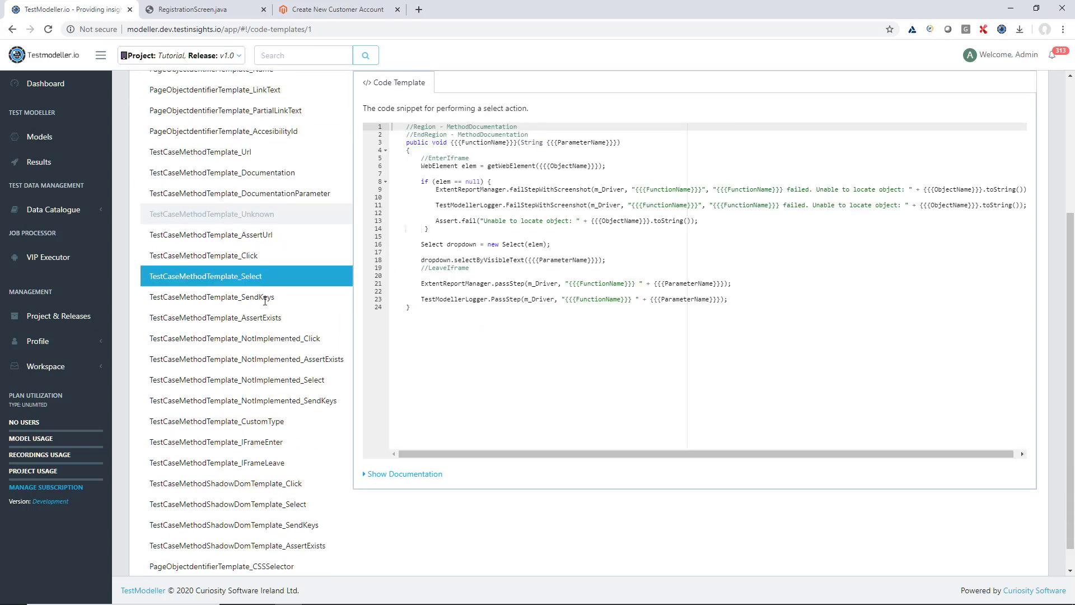
{"action": "left_click", "coordinate": [261, 297]}
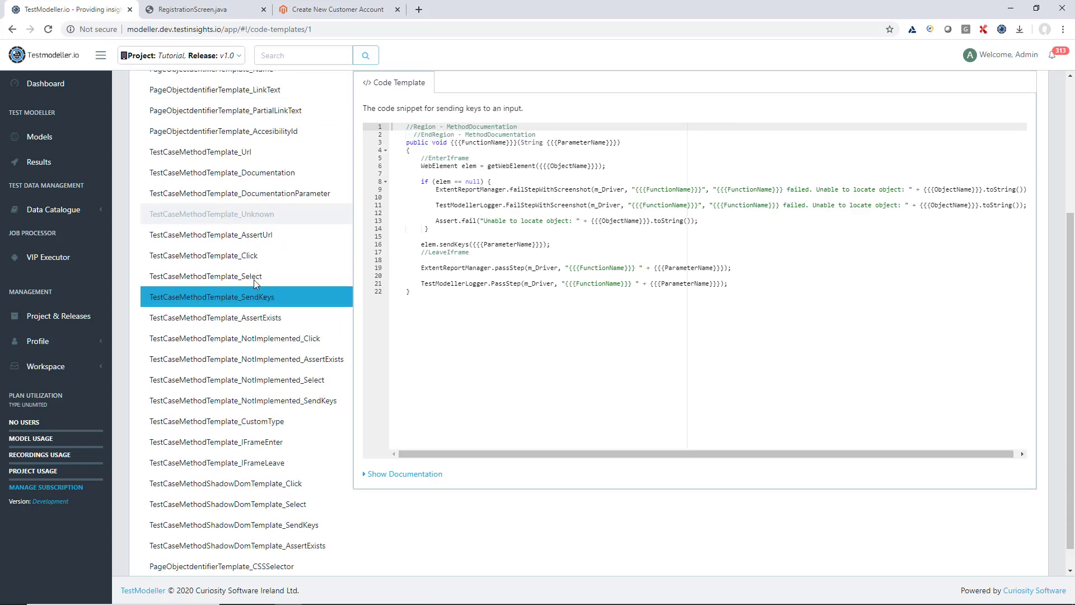
{"action": "left_click", "coordinate": [254, 317]}
{"action": "scroll", "coordinate": [255, 314], "scroll_direction": "down", "scroll_amount": 1}
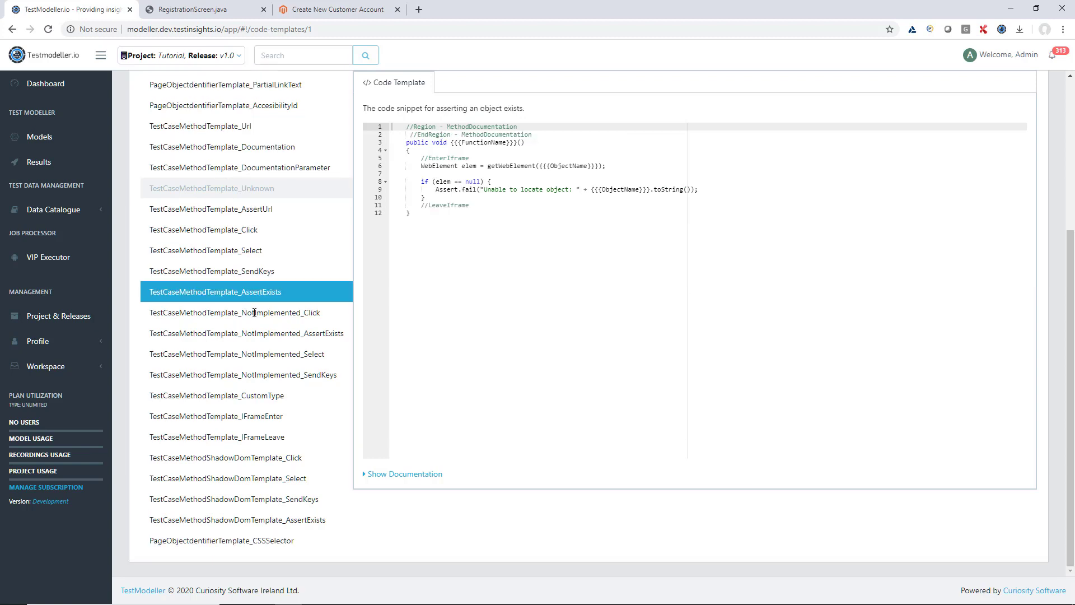
{"action": "left_click", "coordinate": [244, 420]}
{"action": "scroll", "coordinate": [251, 289], "scroll_direction": "up", "scroll_amount": 2}
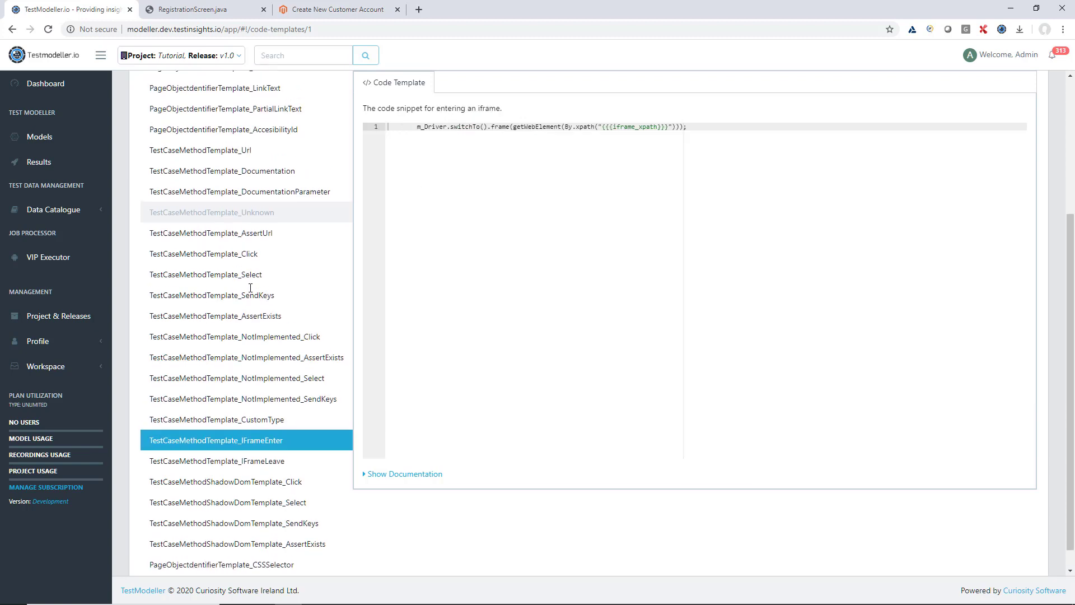
{"action": "left_click", "coordinate": [253, 310]}
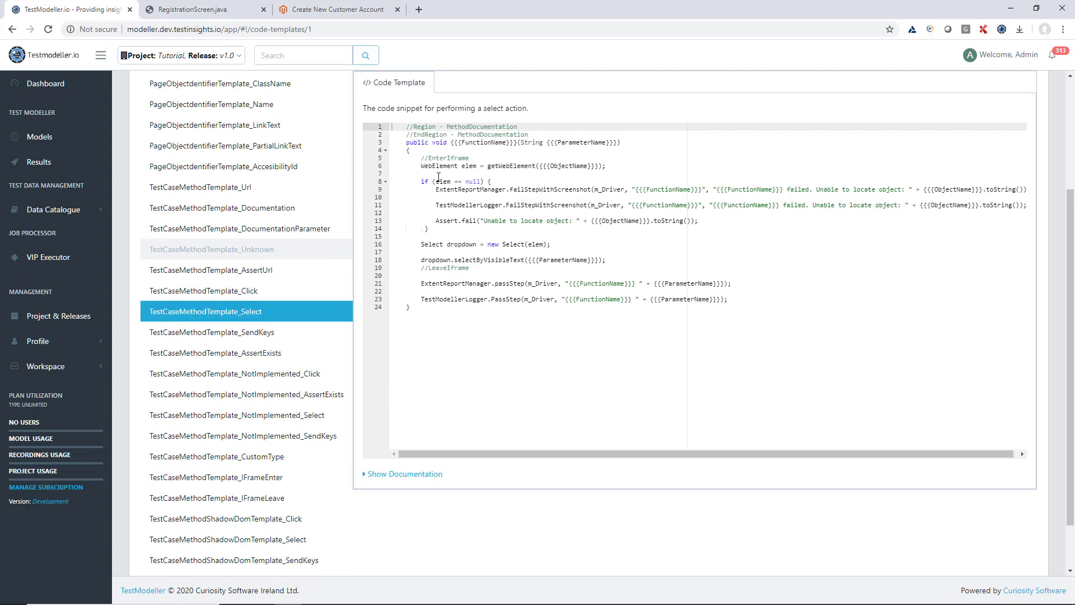
{"action": "left_click", "coordinate": [571, 157]}
{"action": "key", "text": "Return"}
{"action": "key", "text": "Return"}
{"action": "type", "text": "//"}
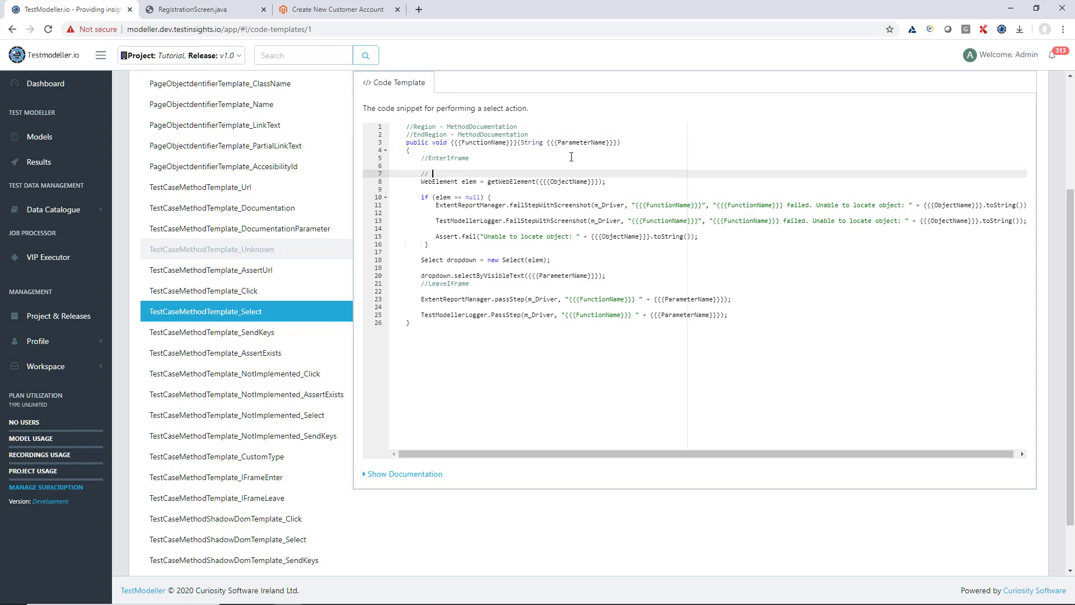
{"action": "key", "text": "BackSpace"}
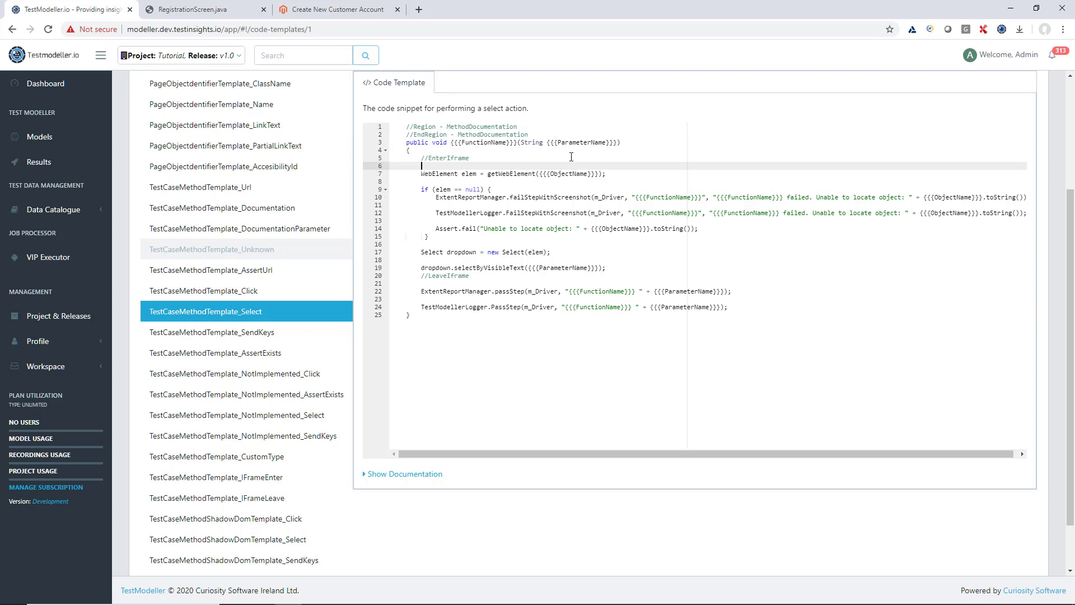
- Add a comment with the author's first name and "function to send keys to a web element" above the SendKeys template's WebElement line, and save
{"action": "left_click", "coordinate": [301, 334]}
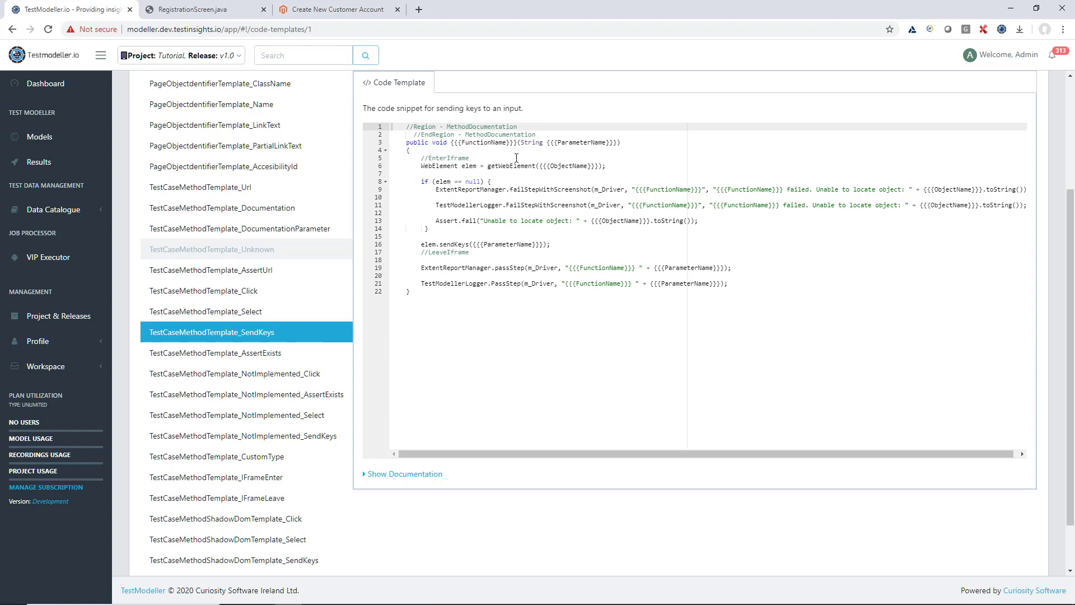
{"action": "left_click", "coordinate": [517, 158]}
{"action": "key", "text": "Return"}
{"action": "key", "text": "Return"}
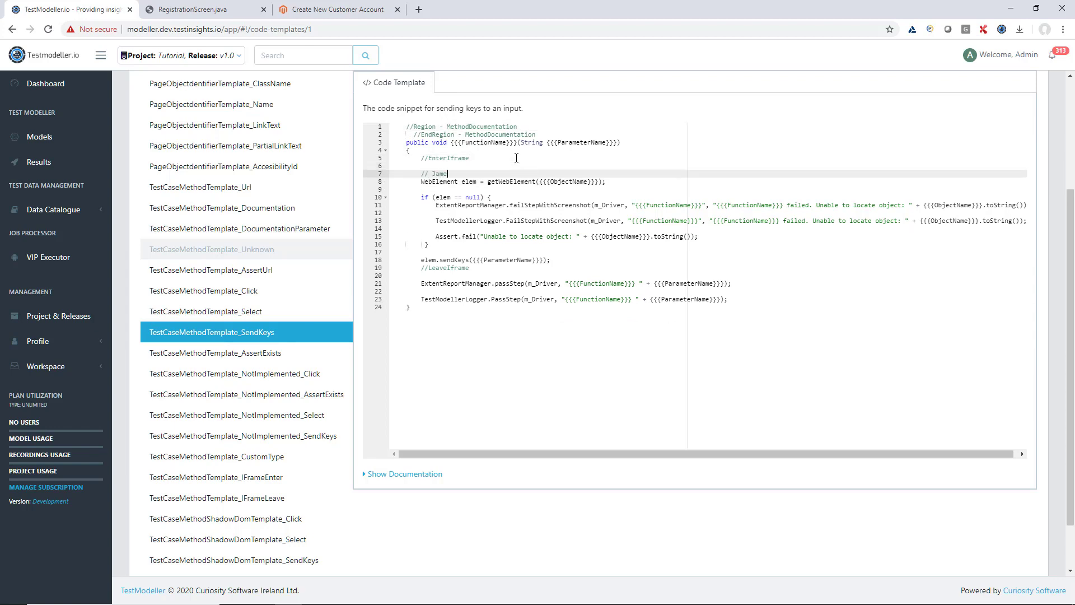
{"action": "type", "text": "// James' function to send keys to a web element"}
{"action": "scroll", "coordinate": [517, 157], "scroll_direction": "up", "scroll_amount": 2}
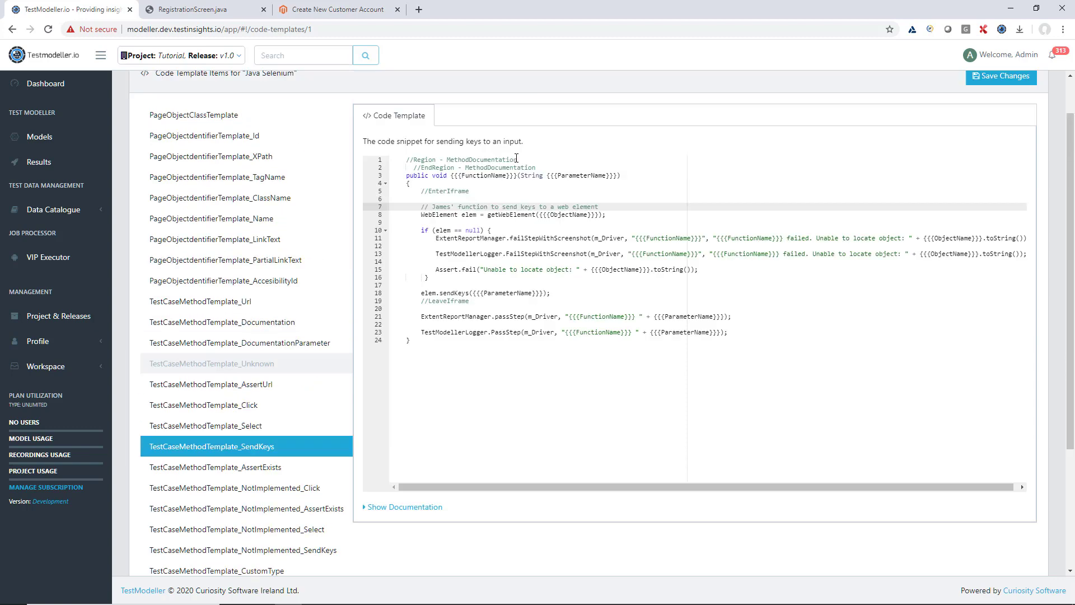
{"action": "left_click", "coordinate": [1015, 125]}
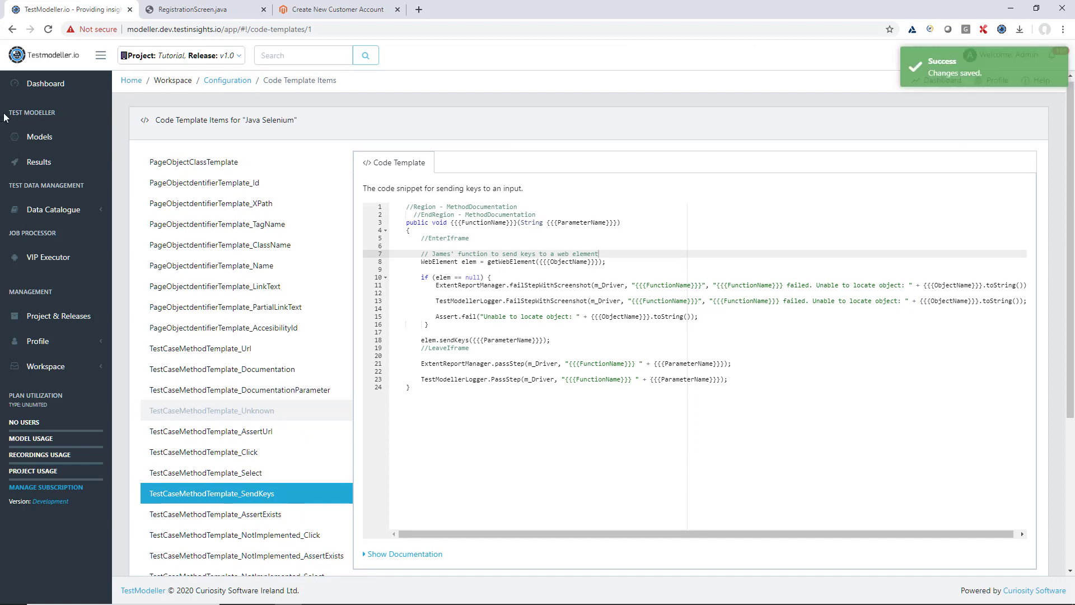
- Open the RegistrationScreen code module in a separate tab, regenerate it from the edited template and download the Java file
{"action": "middle_click", "coordinate": [62, 130]}
{"action": "left_click", "coordinate": [204, 6]}
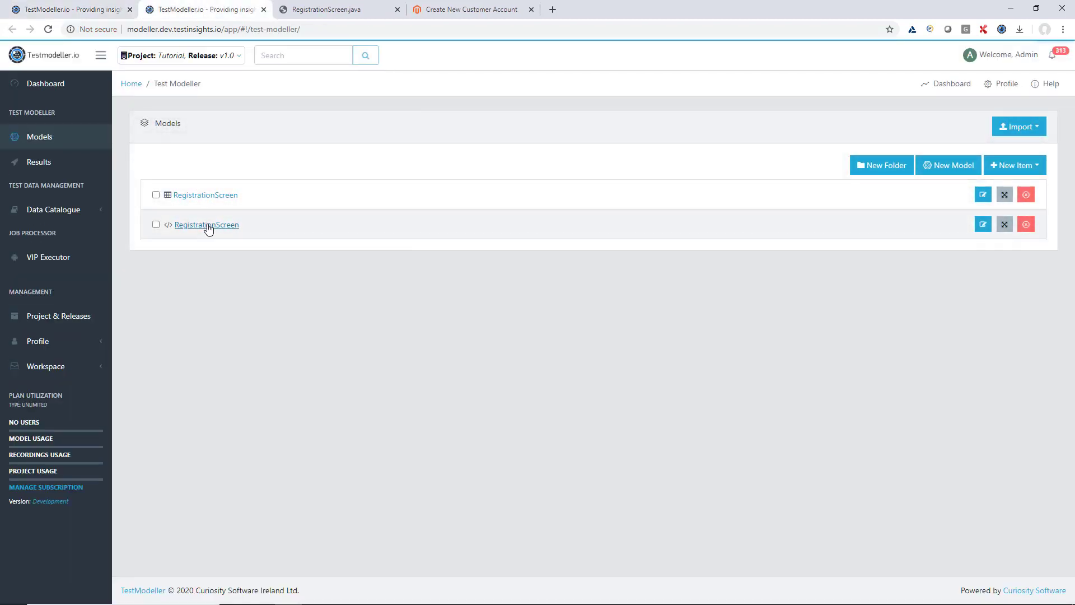
{"action": "left_click", "coordinate": [207, 225]}
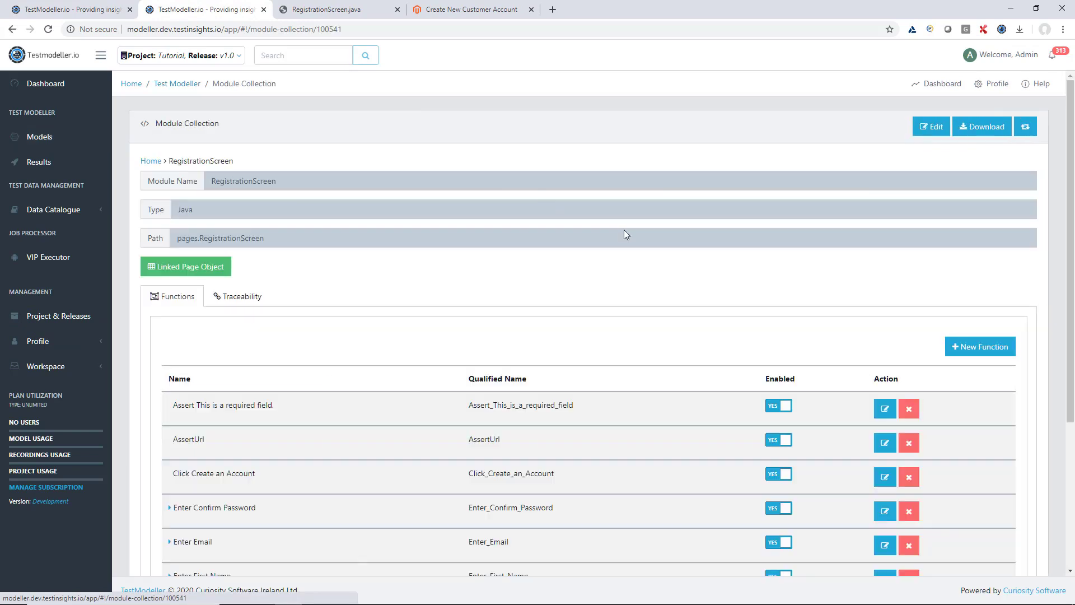
{"action": "left_click", "coordinate": [1026, 129]}
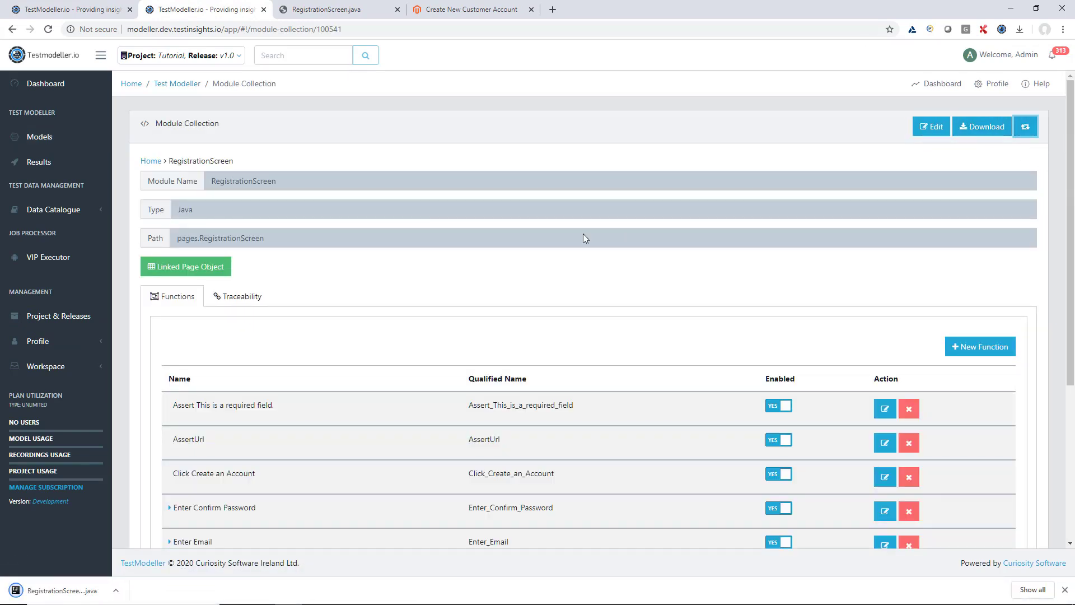
- Open the newly downloaded Java file in the browser and check the custom comment in the Enter Confirm Password and Enter Email methods
{"action": "left_click_drag", "start_coordinate": [53, 590], "coordinate": [285, 10]}
{"action": "scroll", "coordinate": [153, 331], "scroll_direction": "down", "scroll_amount": 15}
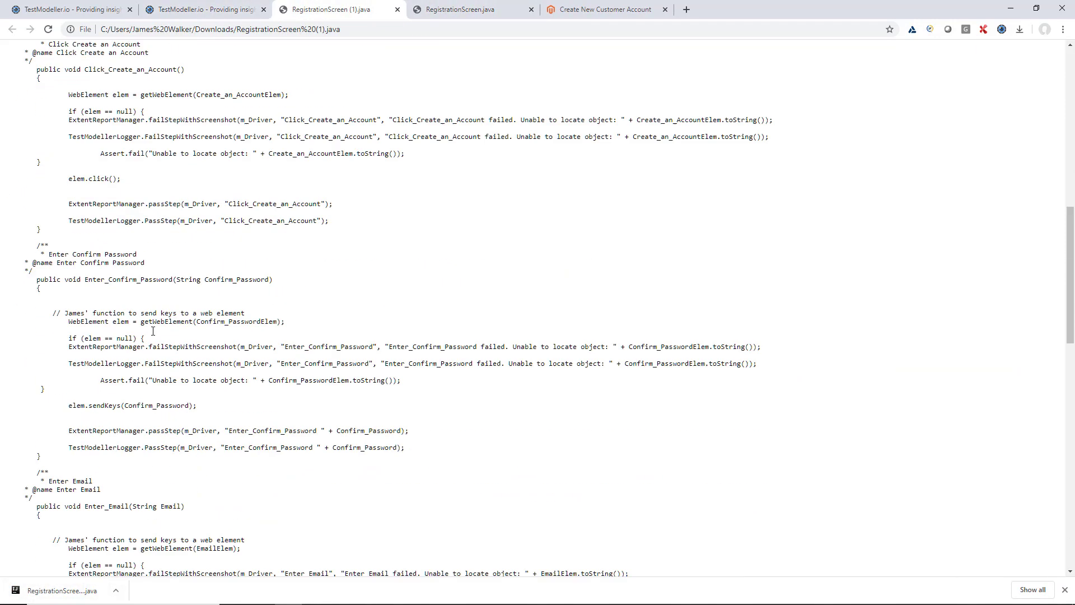
{"action": "scroll", "coordinate": [153, 331], "scroll_direction": "down", "scroll_amount": 1}
{"action": "scroll", "coordinate": [151, 340], "scroll_direction": "down", "scroll_amount": 3}
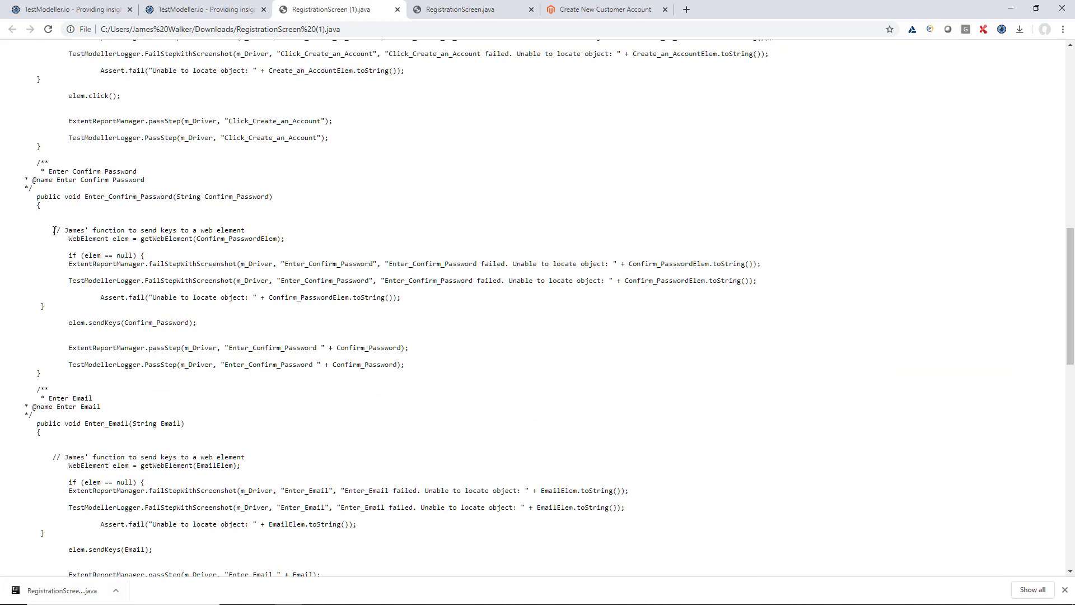
{"action": "left_click_drag", "start_coordinate": [54, 231], "coordinate": [257, 231]}
{"action": "triple_click", "coordinate": [258, 231]}
{"action": "scroll", "coordinate": [200, 270], "scroll_direction": "down", "scroll_amount": 5}
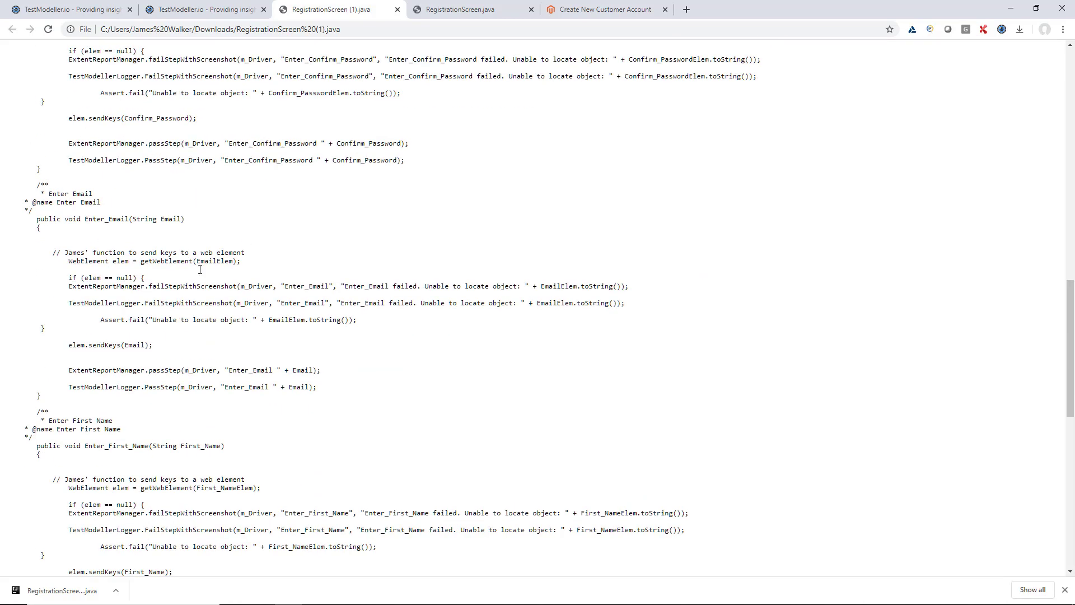
{"action": "triple_click", "coordinate": [105, 255]}
- Return to the Java Selenium code template items and inspect the CustomType method template's code and function details
{"action": "left_click", "coordinate": [226, 9]}
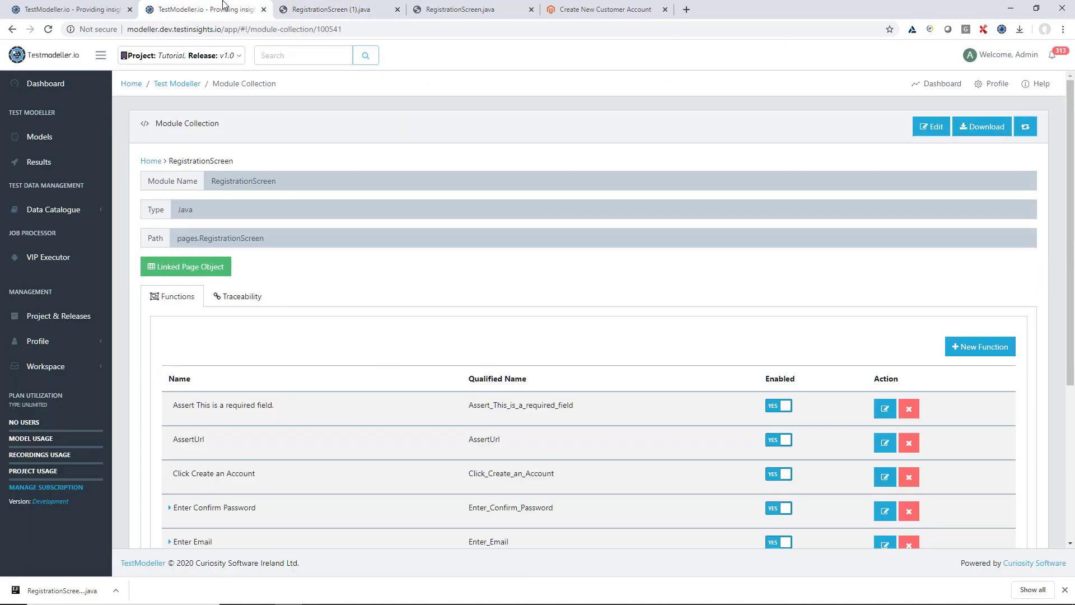
{"action": "left_click", "coordinate": [1065, 589]}
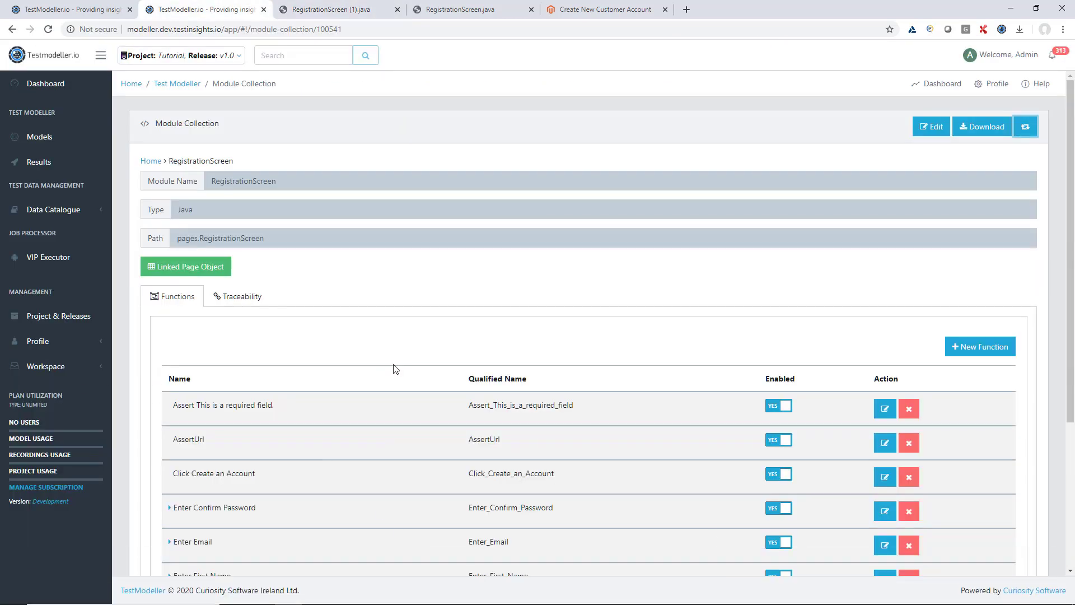
{"action": "left_click", "coordinate": [65, 367]}
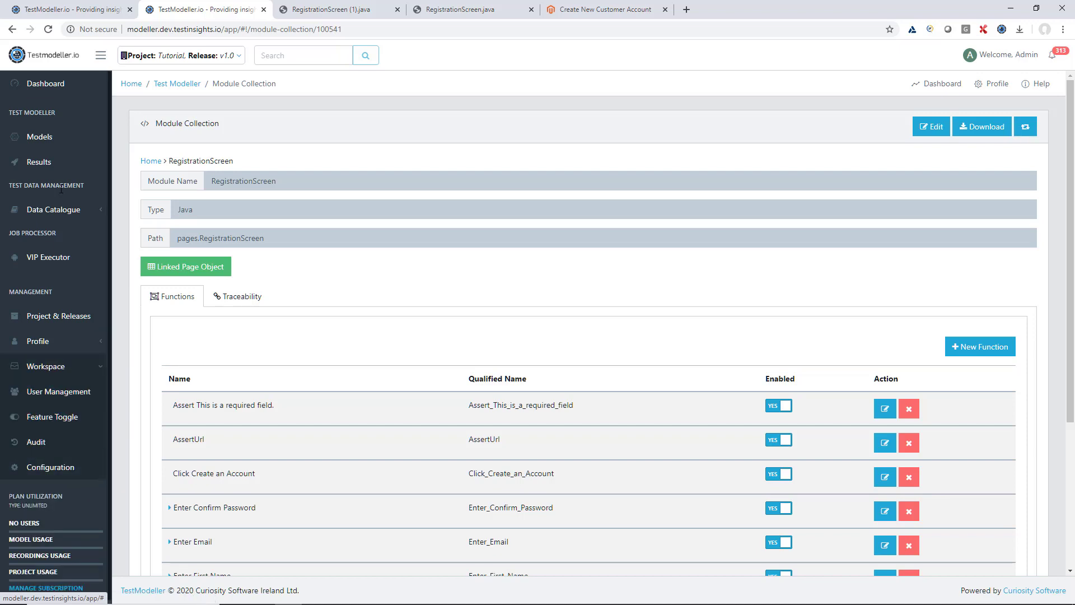
{"action": "left_click", "coordinate": [71, 7]}
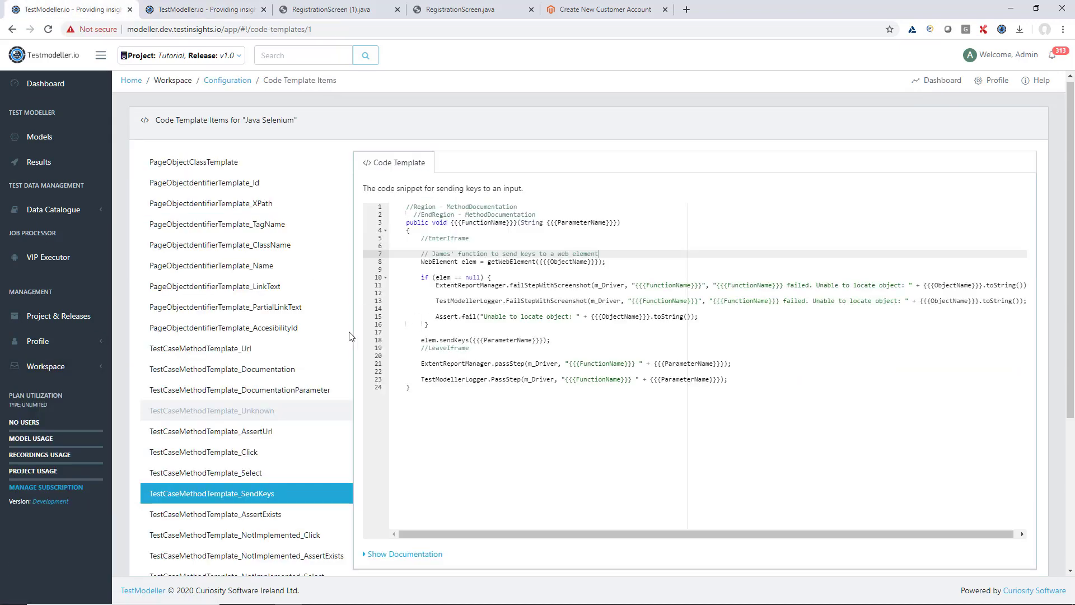
{"action": "scroll", "coordinate": [349, 335], "scroll_direction": "down", "scroll_amount": 4}
{"action": "left_click", "coordinate": [267, 398]}
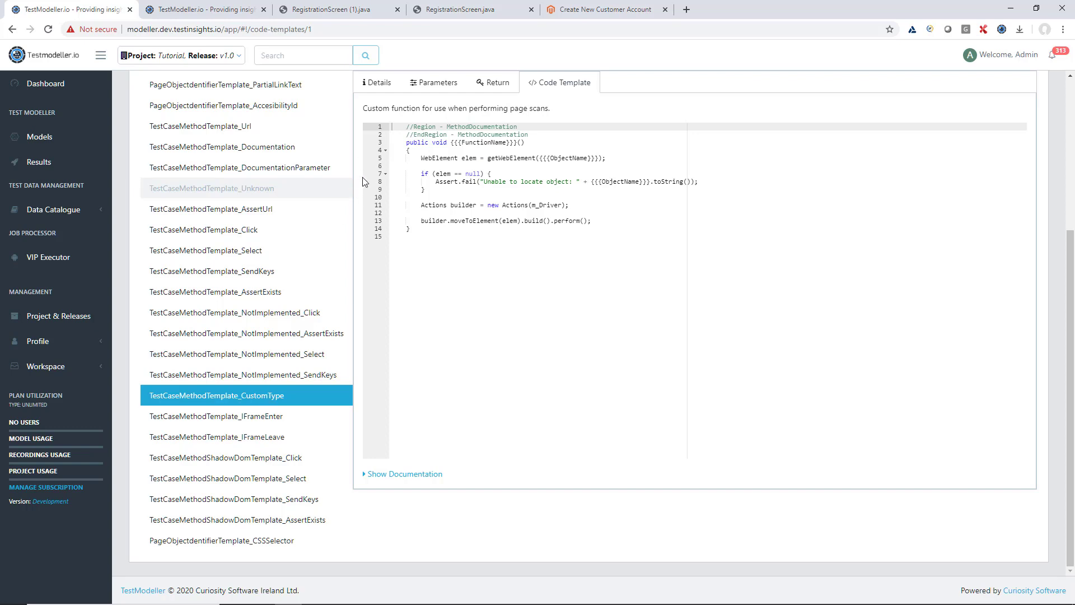
{"action": "left_click", "coordinate": [389, 86]}
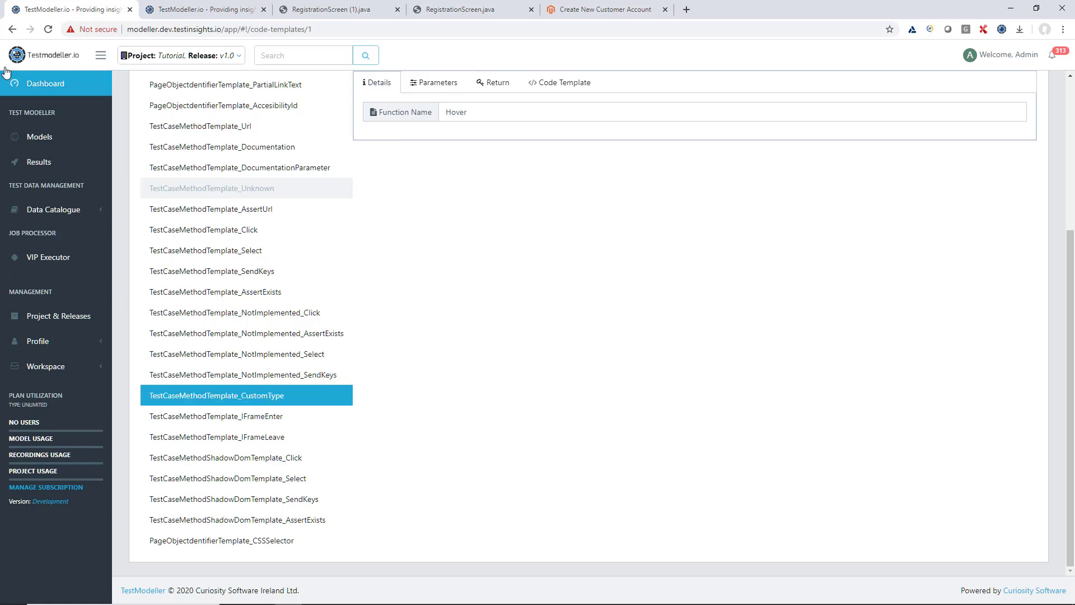
- Go back to the workspace's code template configuration and start a new code template, ready for naming
{"action": "left_click", "coordinate": [14, 25]}
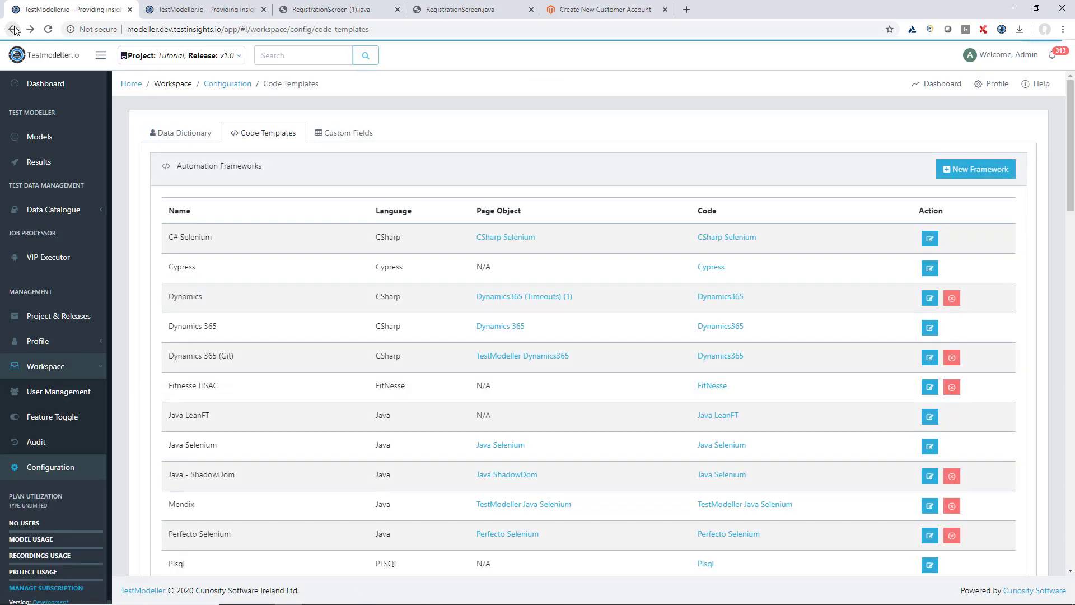
{"action": "scroll", "coordinate": [431, 225], "scroll_direction": "down", "scroll_amount": 8}
{"action": "scroll", "coordinate": [432, 227], "scroll_direction": "down", "scroll_amount": 1}
{"action": "scroll", "coordinate": [445, 224], "scroll_direction": "up", "scroll_amount": 4}
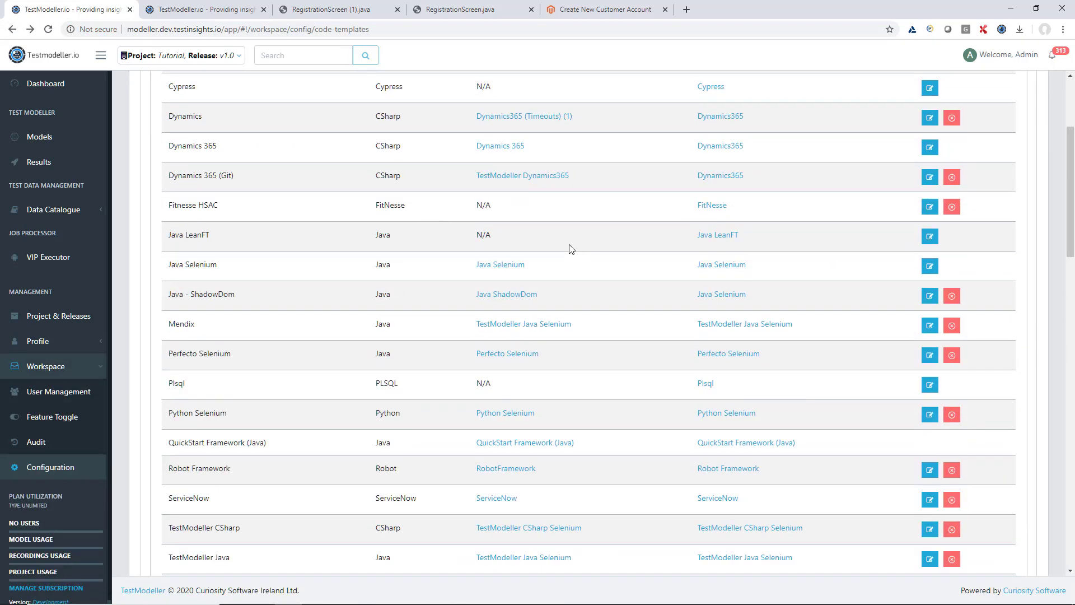
{"action": "scroll", "coordinate": [723, 305], "scroll_direction": "down", "scroll_amount": 4}
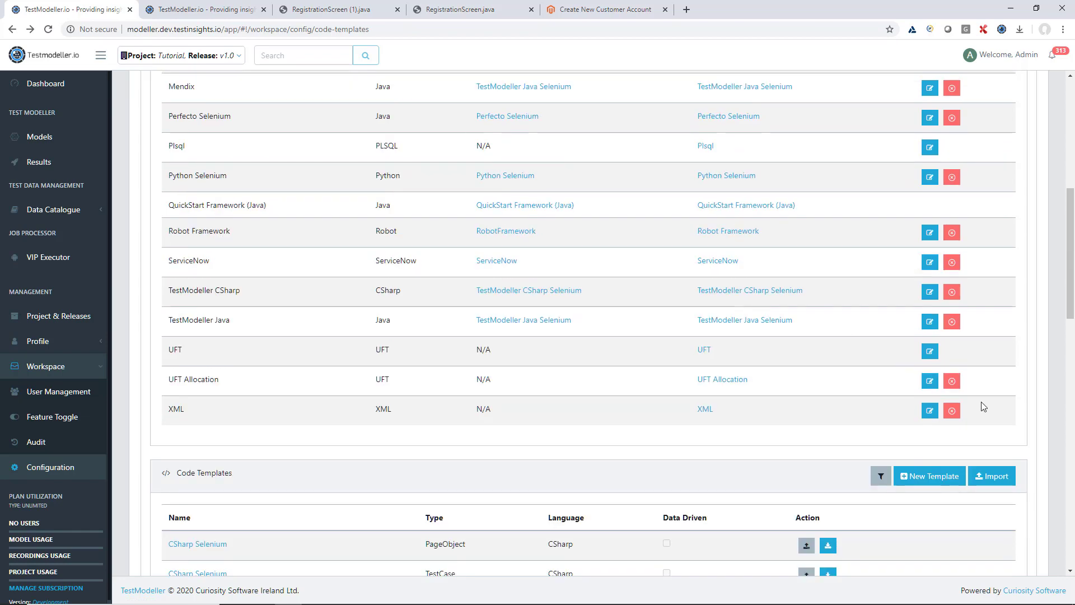
{"action": "scroll", "coordinate": [963, 479], "scroll_direction": "down", "scroll_amount": 2}
{"action": "left_click", "coordinate": [931, 343]}
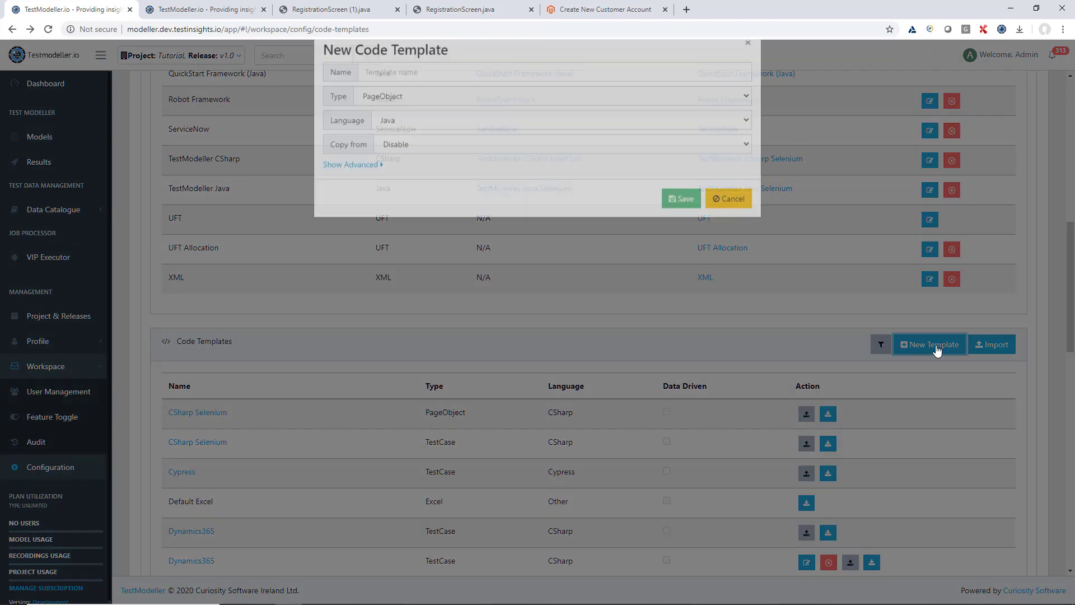
{"action": "left_click", "coordinate": [457, 98]}
{"action": "type", "text": "James"}
{"action": "key", "text": "BackSpace"}
{"action": "key", "text": "BackSpace"}
{"action": "key", "text": "BackSpace"}
{"action": "key", "text": "BackSpace"}
{"action": "key", "text": "BackSpace"}
{"action": "key", "text": "BackSpace"}
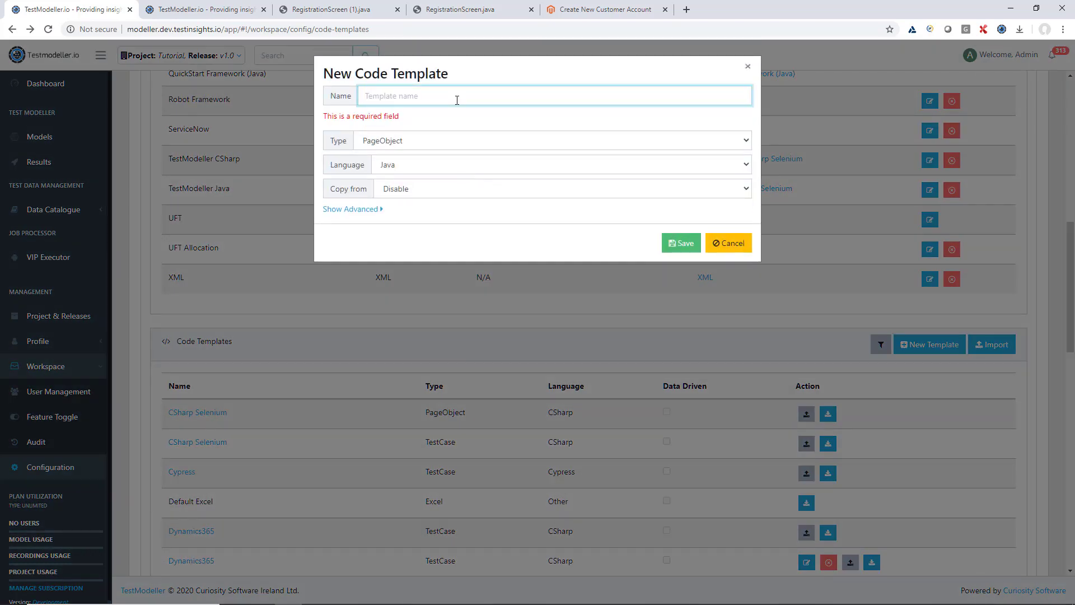
- Name the PageObject template "Java Selenium" plus the author's first name, copy it from the Java Selenium template and save it
{"action": "type", "text": "Java Selenium"}
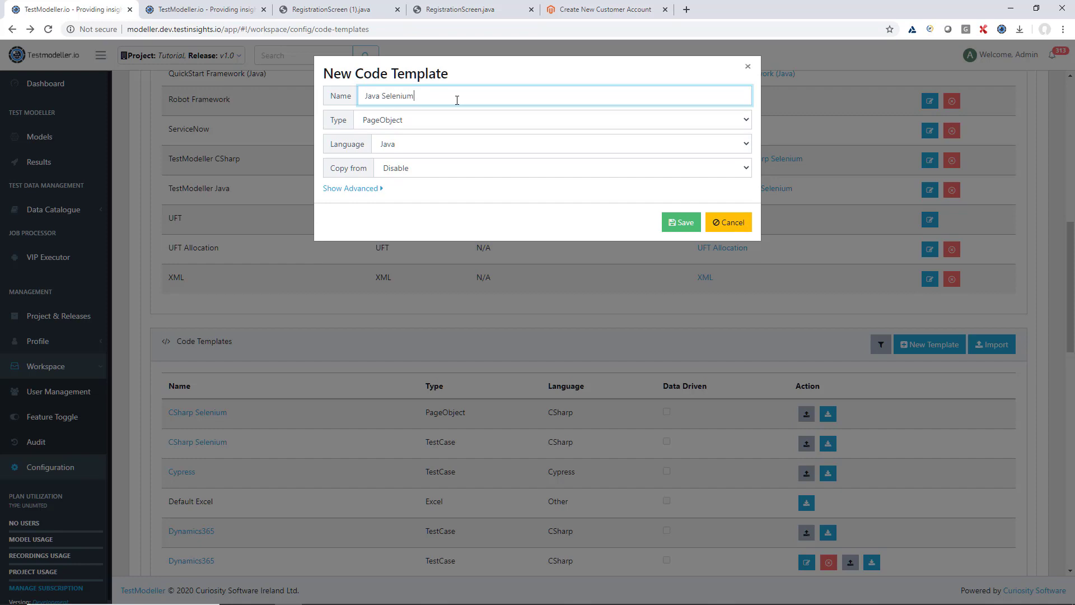
{"action": "type", "text": " James"}
{"action": "left_click", "coordinate": [414, 169]}
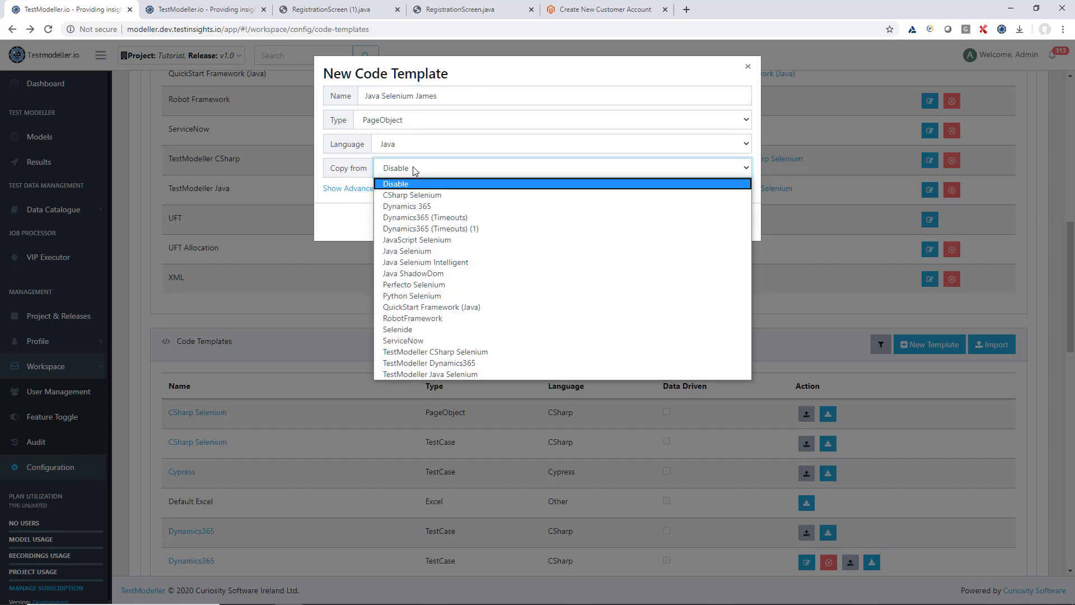
{"action": "left_click", "coordinate": [456, 253]}
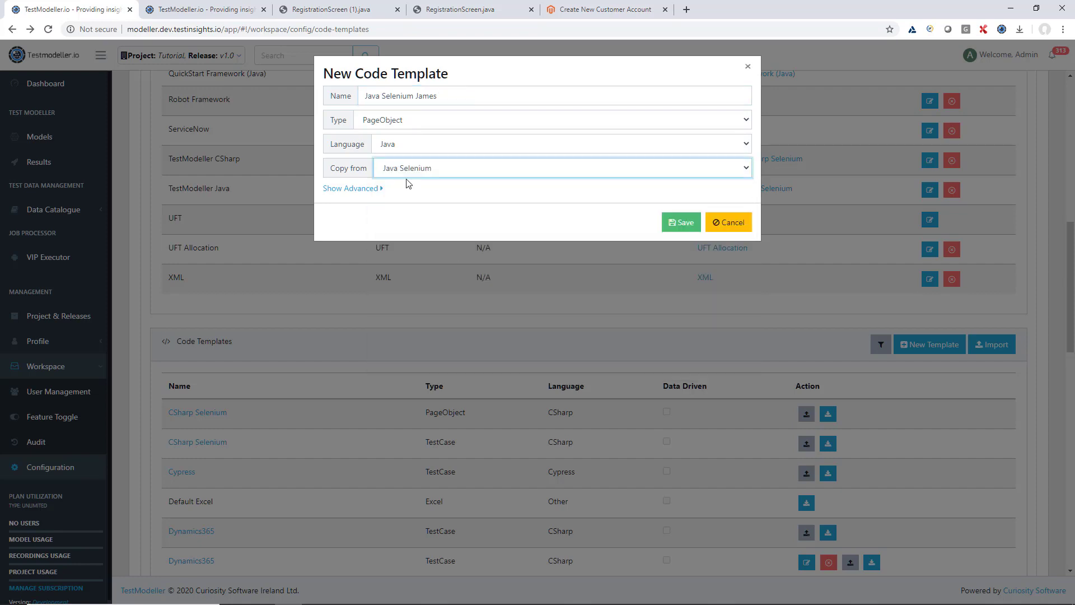
{"action": "left_click", "coordinate": [680, 223]}
- Set the Java Selenium framework's page object template to the new personalised Java Selenium copy and save the framework
{"action": "scroll", "coordinate": [681, 223], "scroll_direction": "up", "scroll_amount": 3}
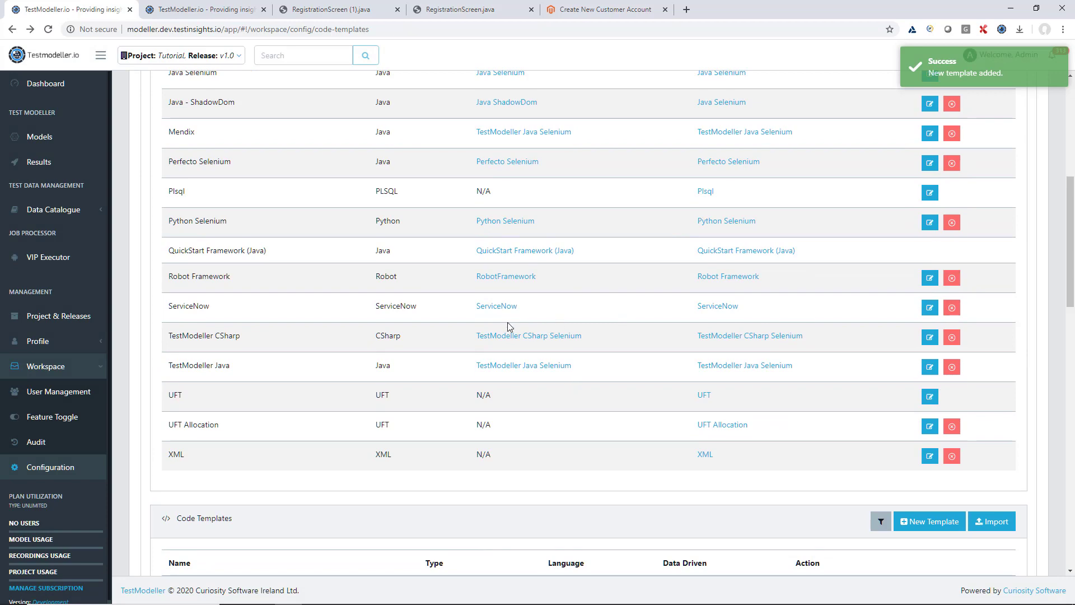
{"action": "scroll", "coordinate": [448, 224], "scroll_direction": "up", "scroll_amount": 1}
{"action": "scroll", "coordinate": [388, 245], "scroll_direction": "up", "scroll_amount": 1}
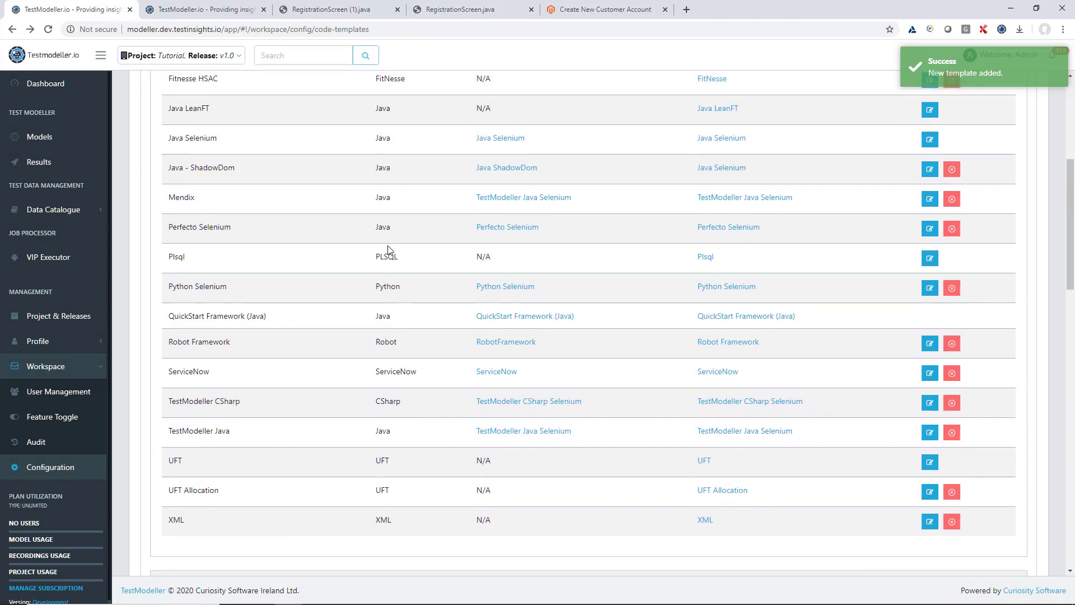
{"action": "left_click", "coordinate": [929, 141]}
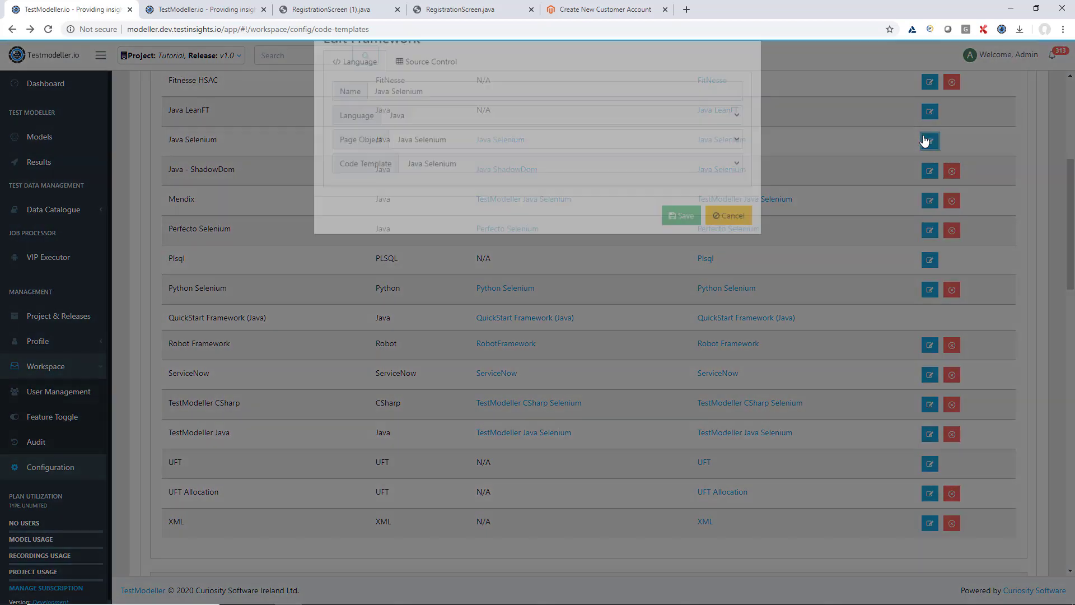
{"action": "left_click", "coordinate": [601, 181]}
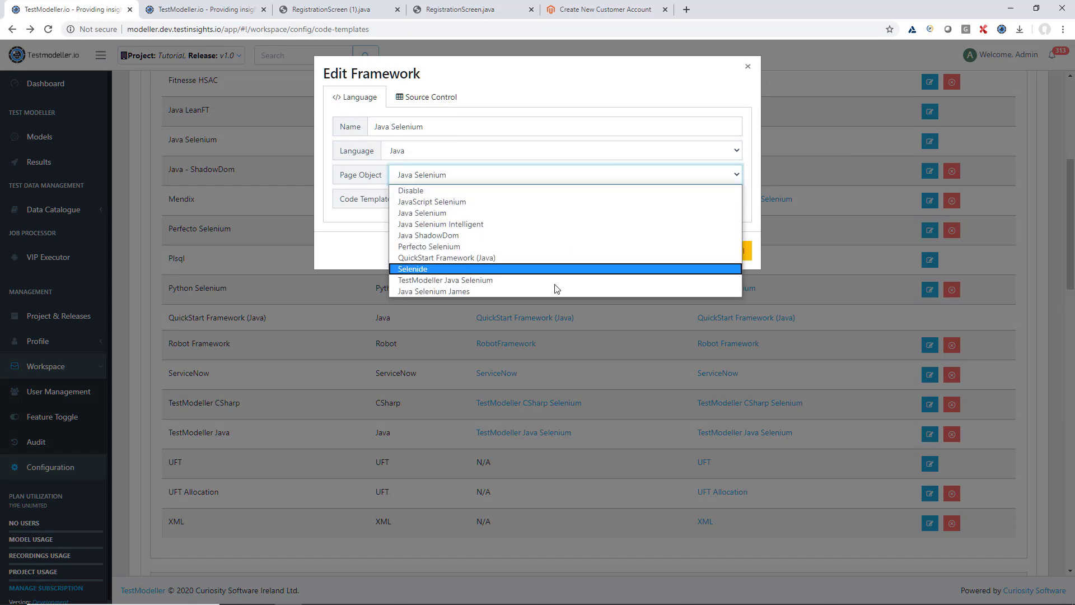
{"action": "left_click", "coordinate": [546, 292]}
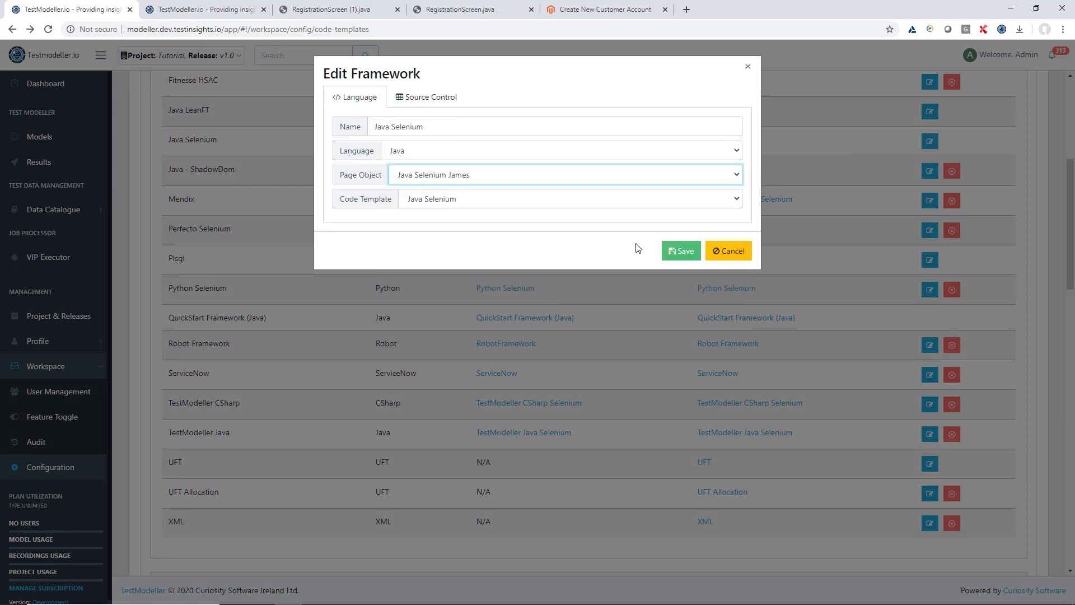
{"action": "left_click", "coordinate": [680, 250]}
- Open the framework's assigned page object template in a separate tab, then close that tab and the RegistrationScreen (1).java tab
{"action": "scroll", "coordinate": [504, 215], "scroll_direction": "up", "scroll_amount": 2}
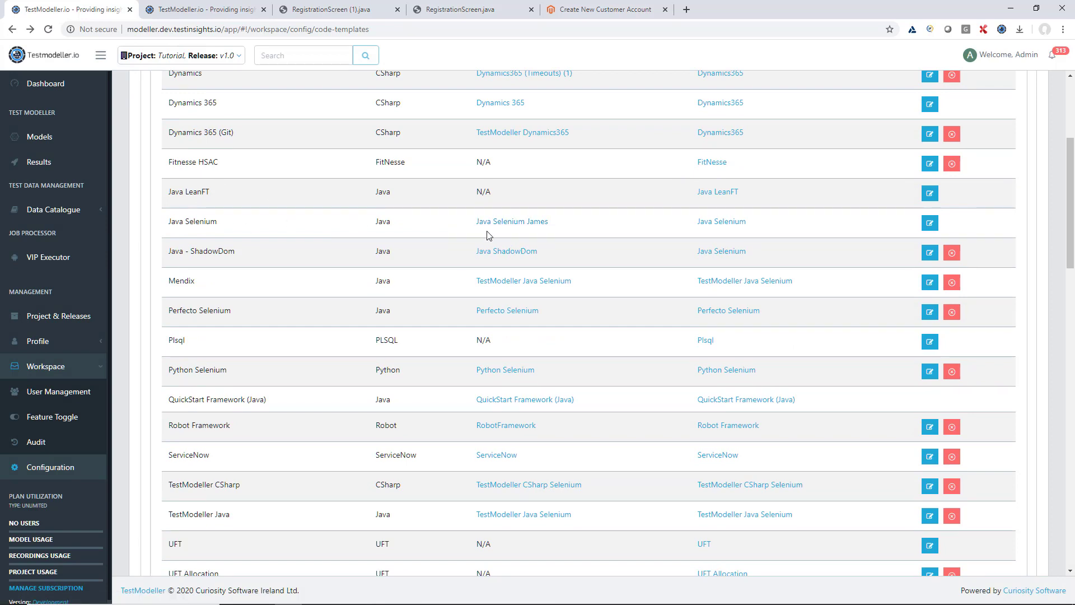
{"action": "middle_click", "coordinate": [509, 223]}
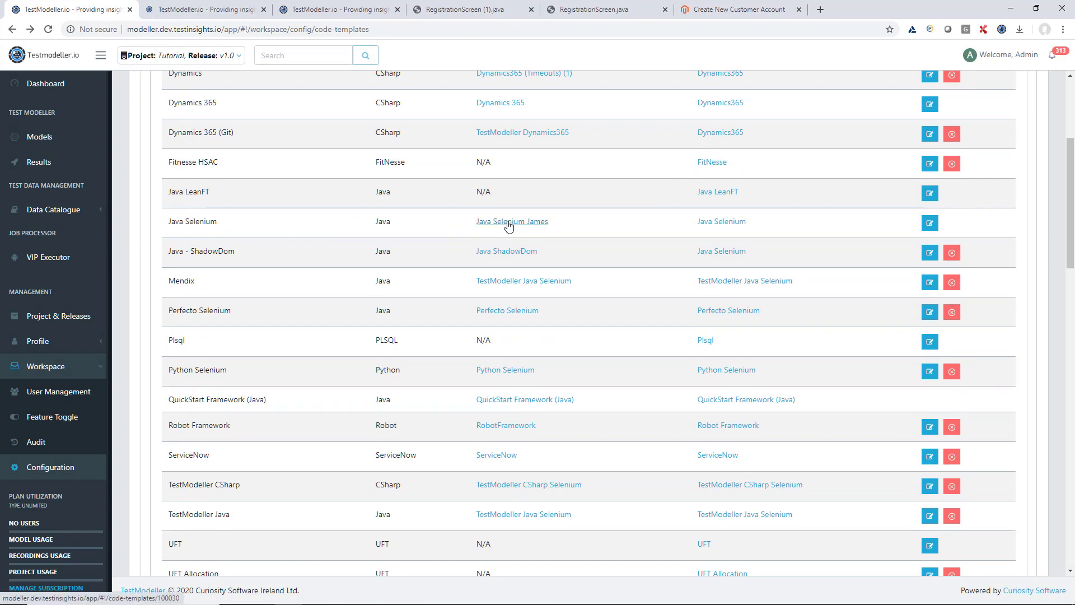
{"action": "middle_click", "coordinate": [395, 9]}
{"action": "middle_click", "coordinate": [394, 9]}
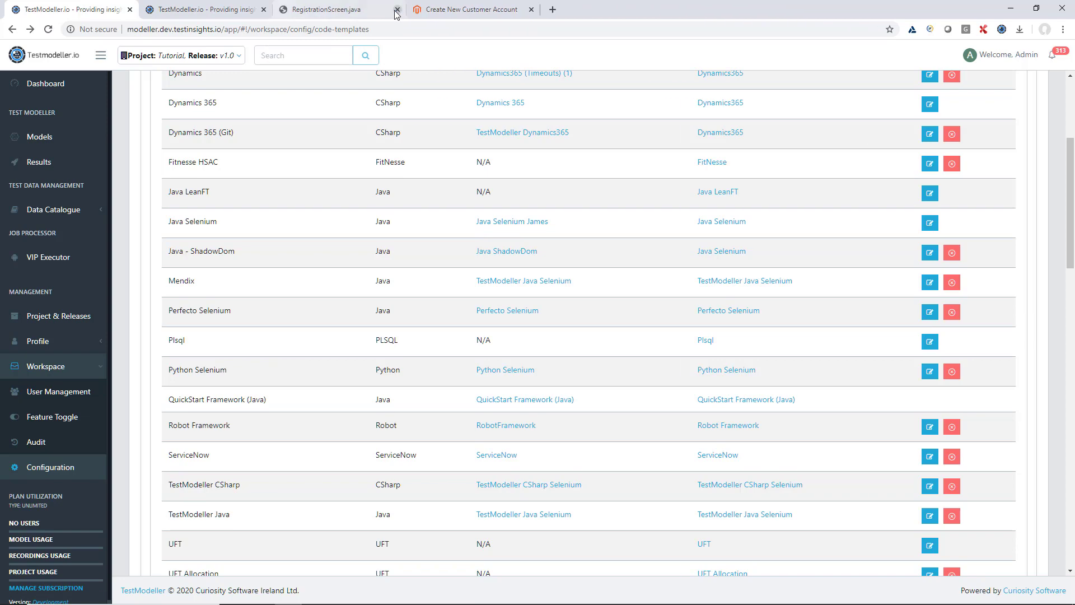
- Open the personalised Java Selenium template and add a new item of type TestCaseMethodTemplate_CustomType
{"action": "middle_click", "coordinate": [234, 10]}
{"action": "left_click", "coordinate": [234, 9]}
{"action": "scroll", "coordinate": [234, 312], "scroll_direction": "down", "scroll_amount": 1}
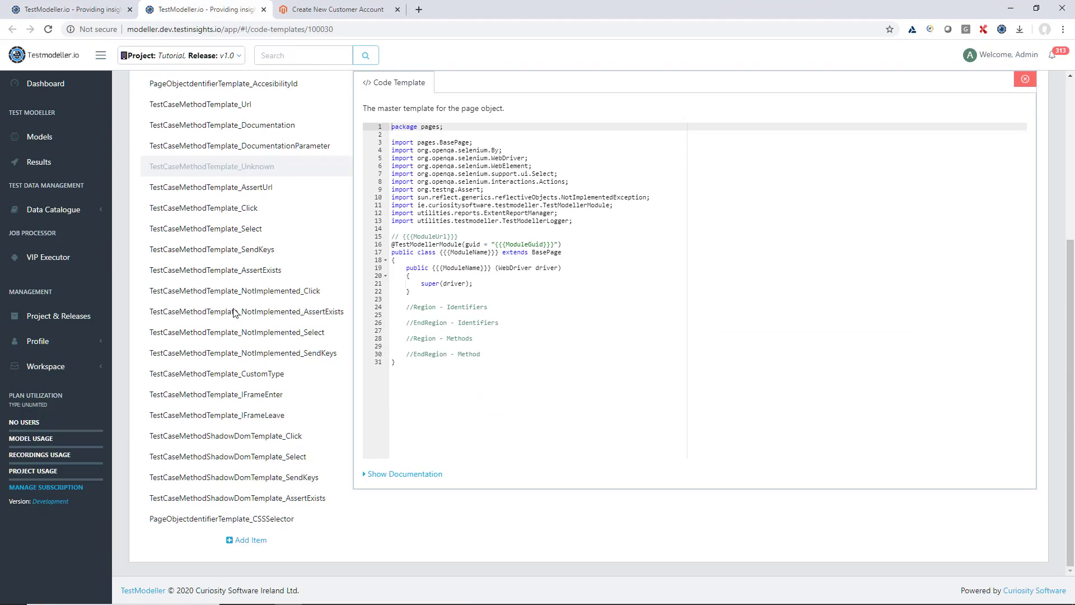
{"action": "left_click", "coordinate": [249, 548]}
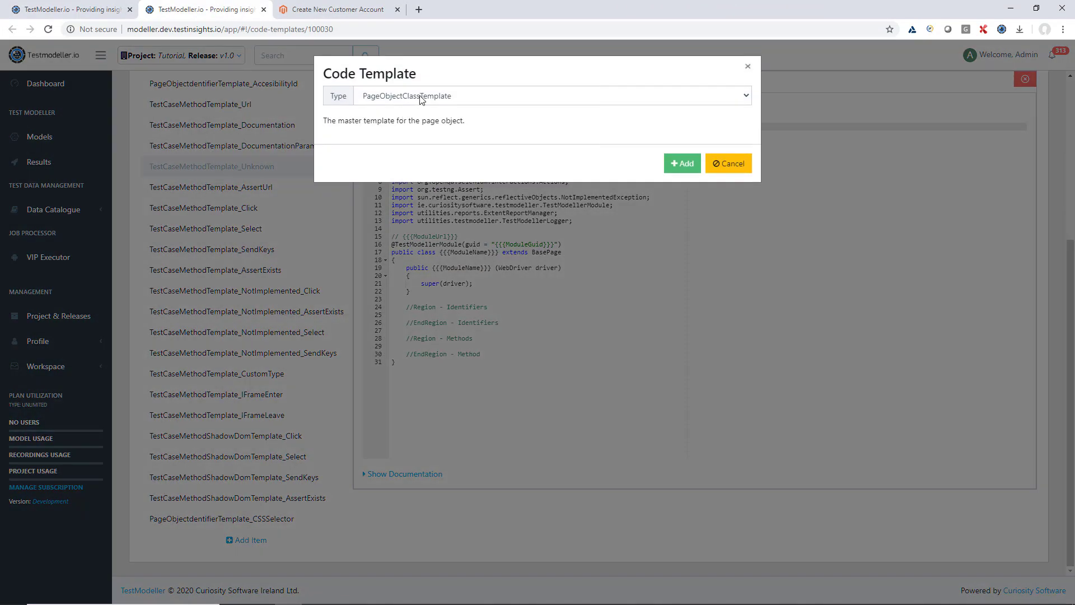
{"action": "left_click", "coordinate": [421, 98]}
{"action": "left_click", "coordinate": [437, 134]}
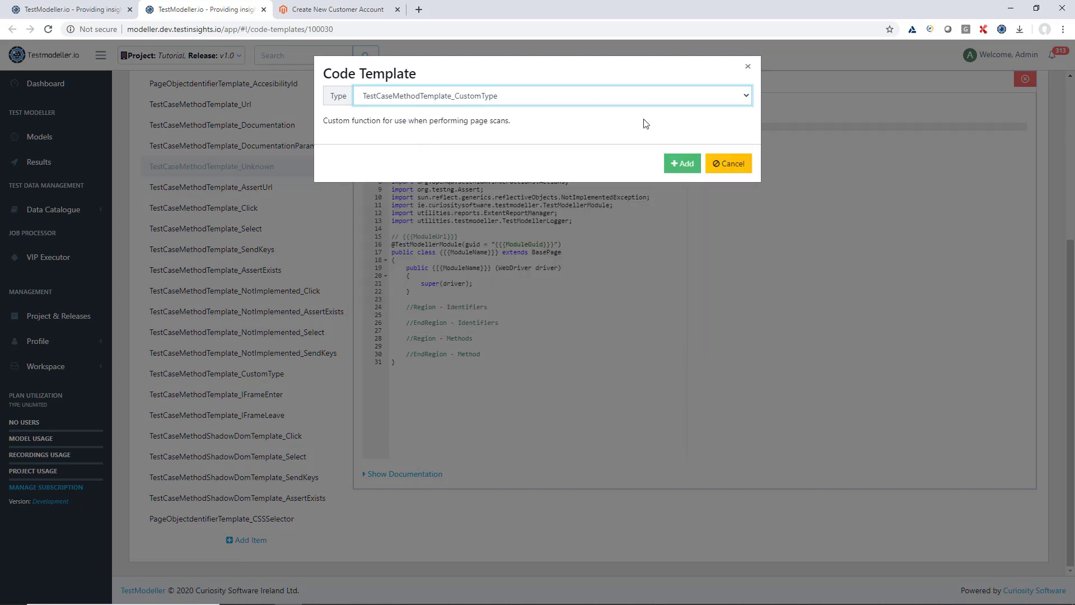
{"action": "left_click", "coordinate": [684, 164]}
- Name the new item's function with the author's first name plus "CustomFunction", and look over its parameter, return and code settings
{"action": "left_click", "coordinate": [392, 85]}
{"action": "left_click", "coordinate": [445, 112]}
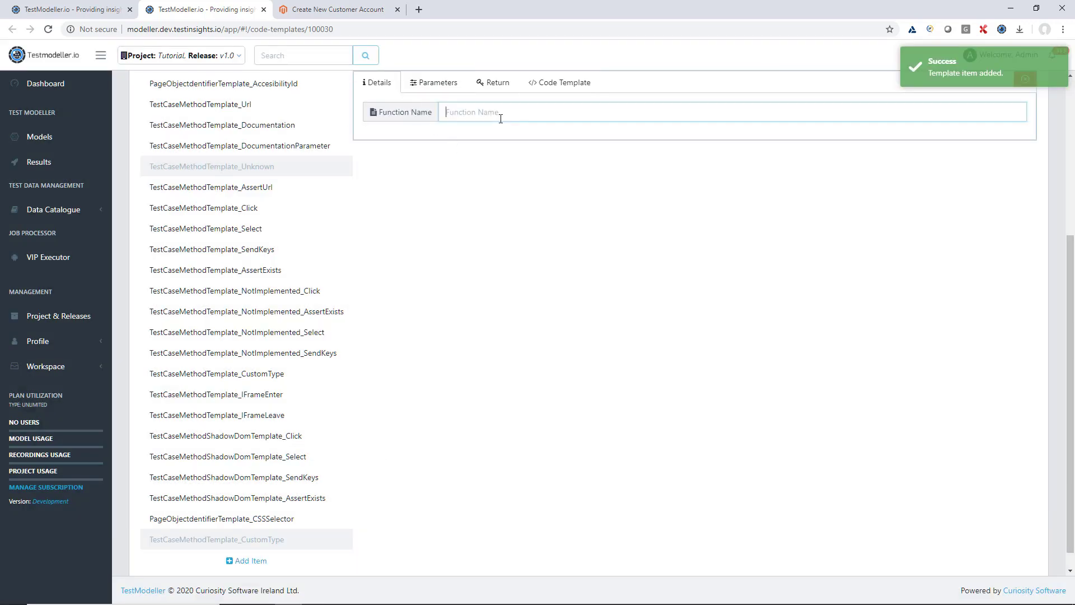
{"action": "type", "text": "JamesCustomFunction"}
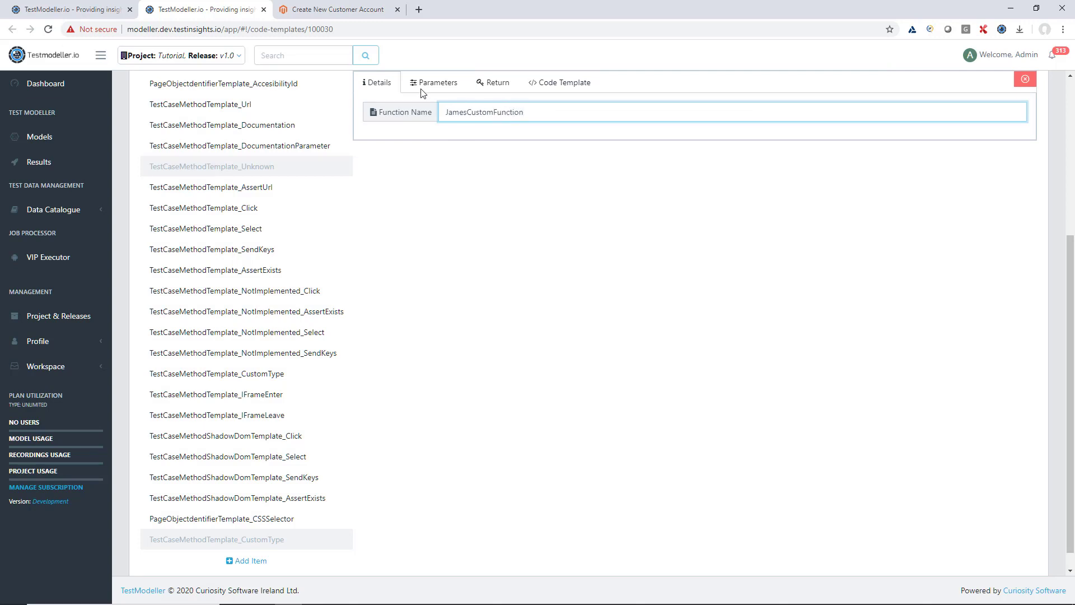
{"action": "left_click", "coordinate": [421, 90]}
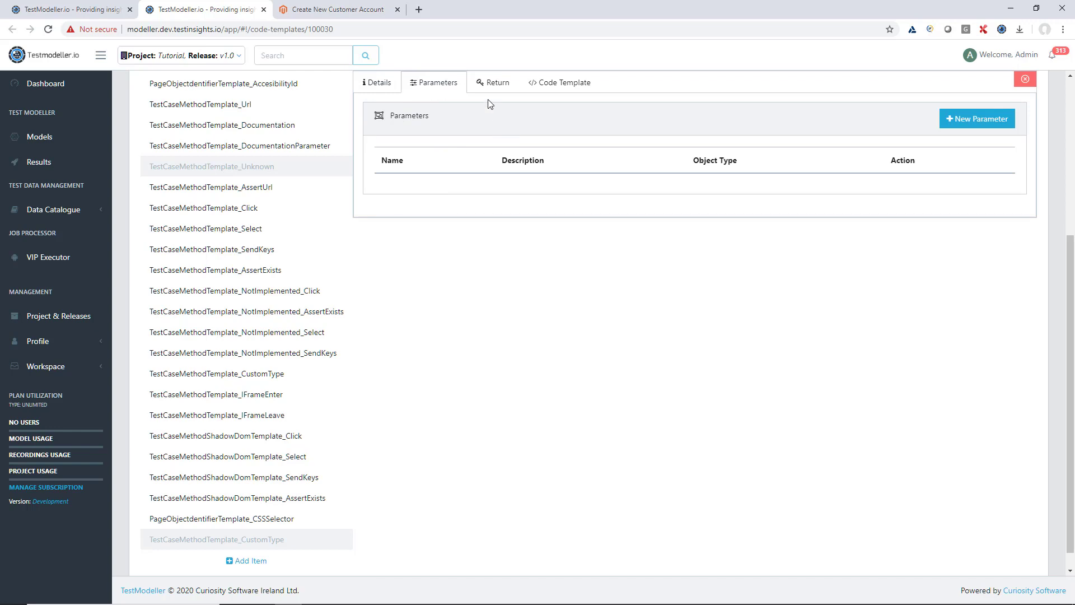
{"action": "left_click", "coordinate": [504, 79]}
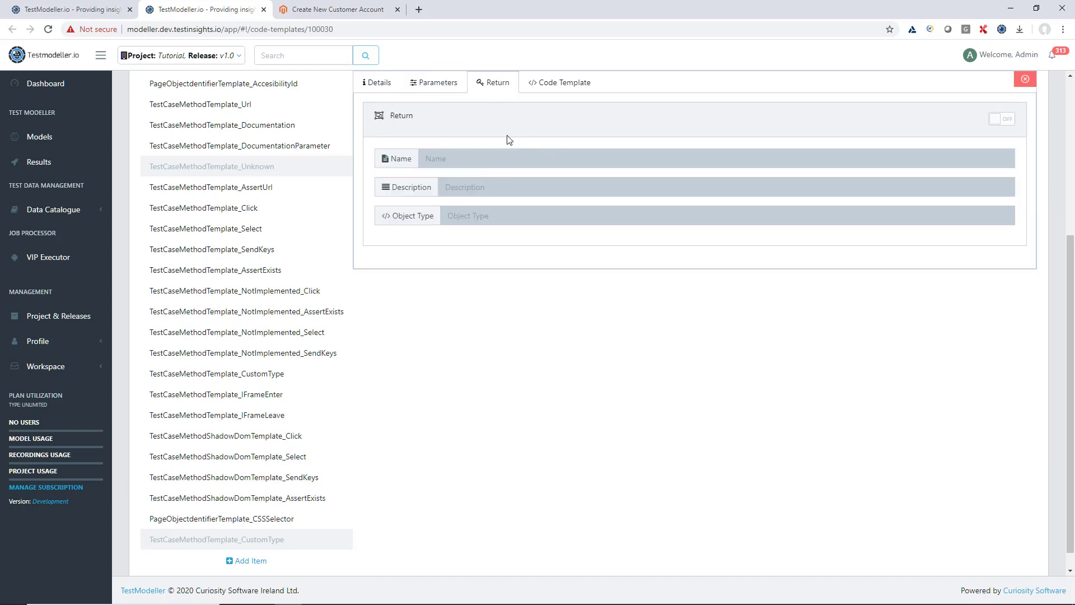
{"action": "left_click", "coordinate": [561, 82]}
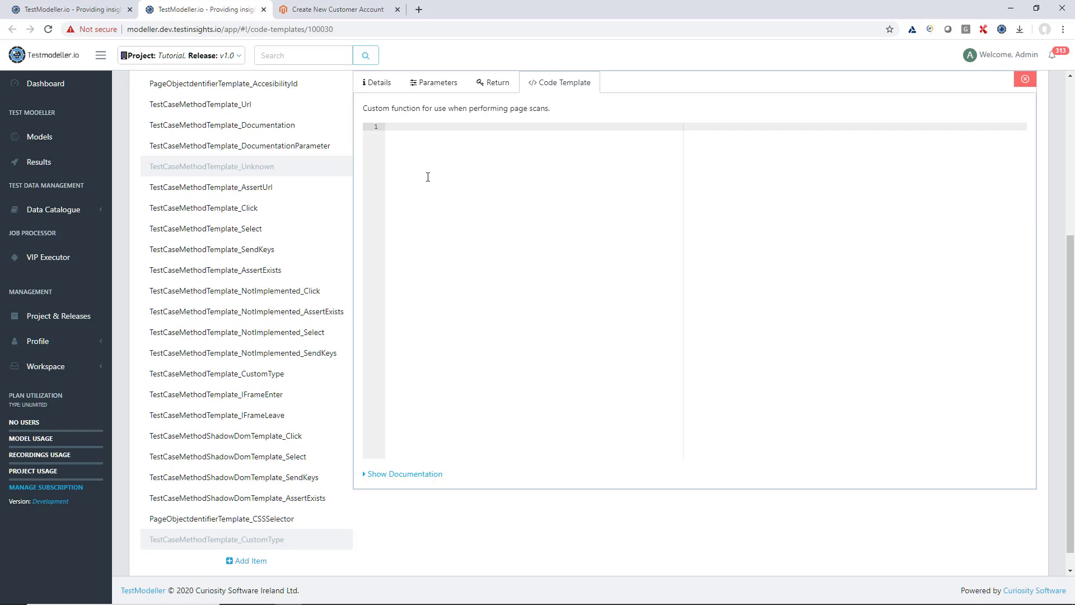
- Copy the function name into the item's code template as the header of a public void method without parameters
{"action": "left_click", "coordinate": [386, 92]}
{"action": "double_click", "coordinate": [471, 115]}
{"action": "key", "text": "ctrl+c"}
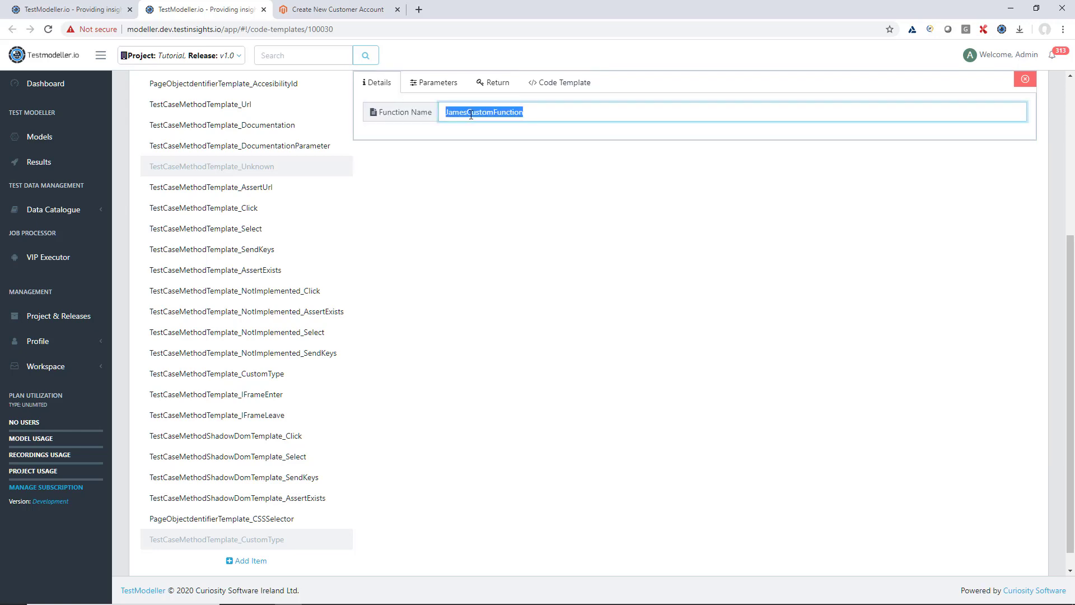
{"action": "left_click", "coordinate": [554, 85]}
{"action": "type", "text": "pu"}
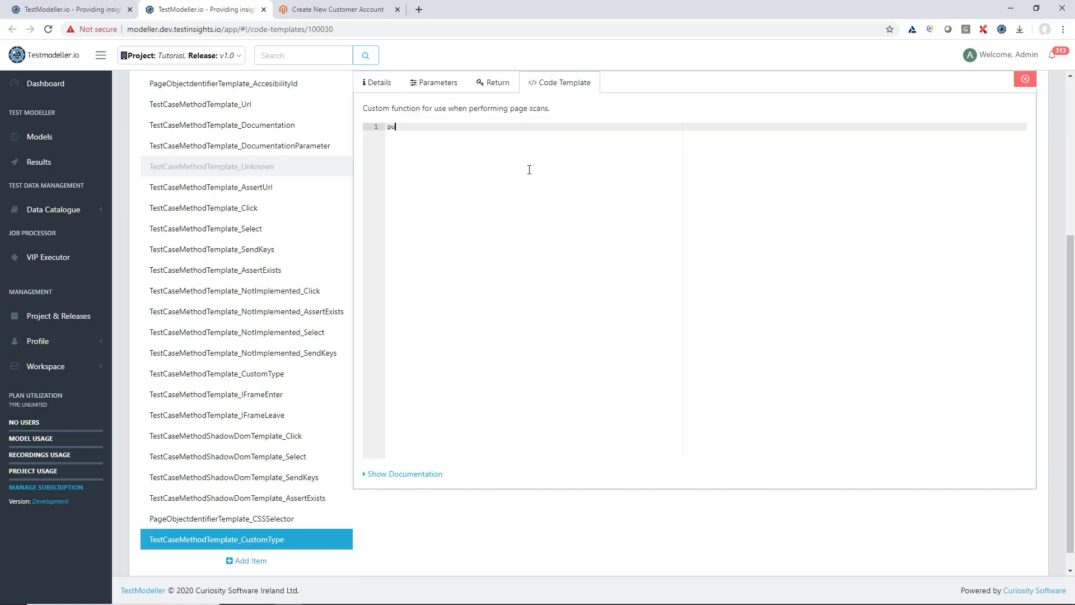
{"action": "type", "text": "blic void"}
{"action": "key", "text": "ctrl+v"}
{"action": "type", "text": "()"}
- Give the method a braced body containing the comment "// Code to perform action we need"
{"action": "key", "text": "Return"}
{"action": "type", "text": "{"}
{"action": "key", "text": "Return"}
{"action": "key", "text": "Return"}
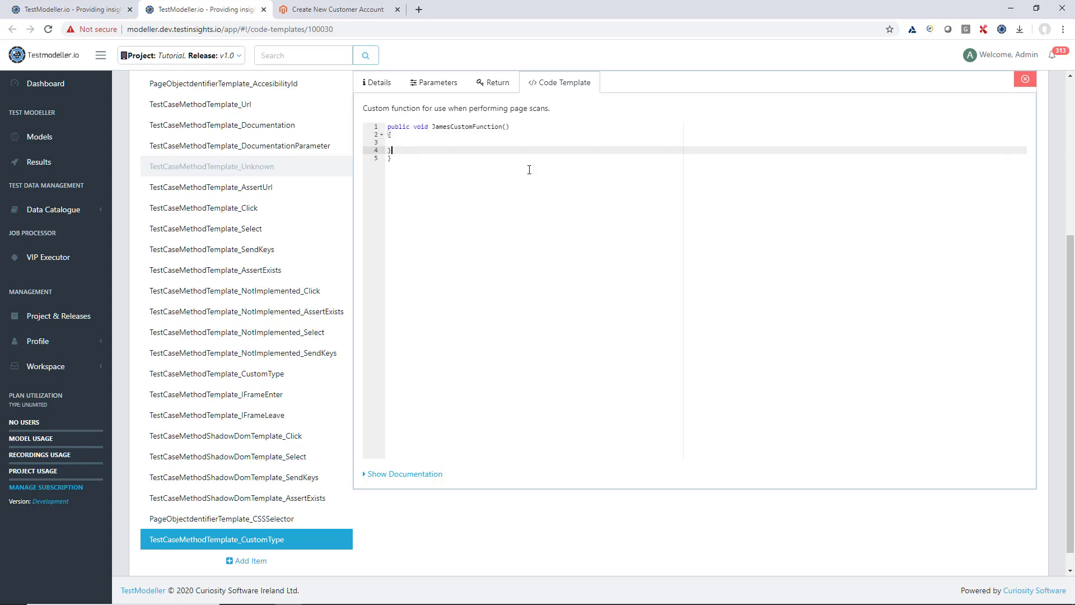
{"action": "key", "text": "BackSpace"}
{"action": "key", "text": "BackSpace"}
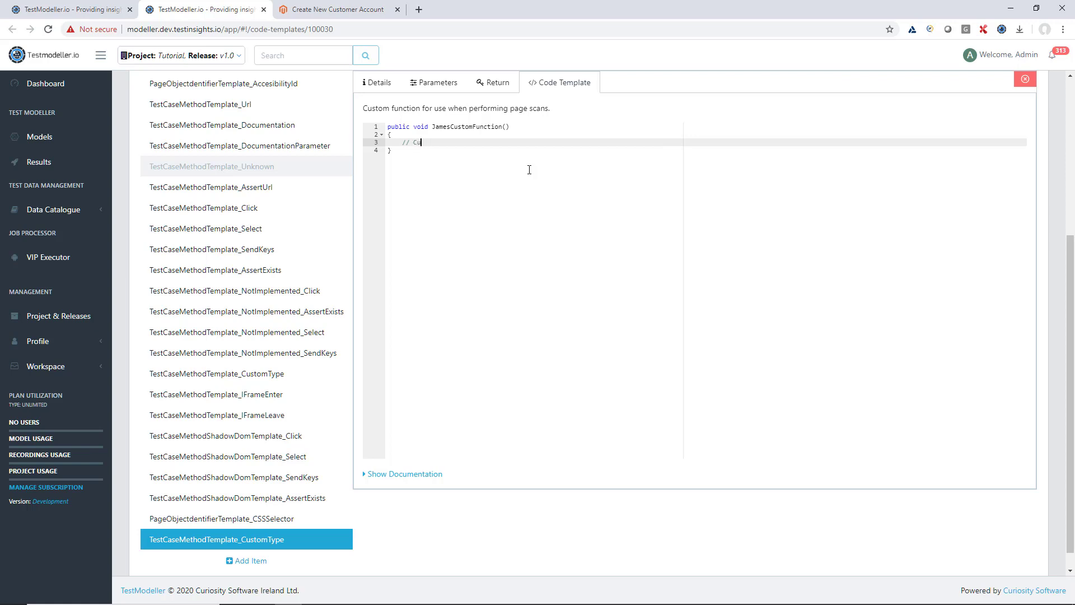
{"action": "type", "text": "// Code to perform action we need"}
- Examine the placeholders in the existing TestCaseMethodTemplate_CustomType item's code, and return to the newly added custom item's code
{"action": "scroll", "coordinate": [408, 196], "scroll_direction": "up", "scroll_amount": 3}
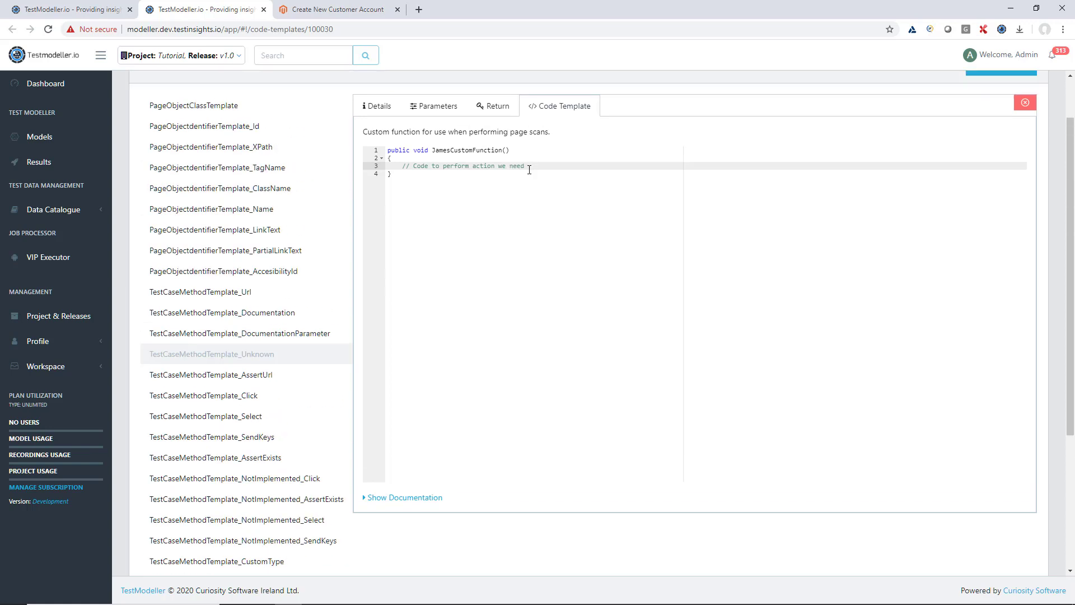
{"action": "scroll", "coordinate": [316, 278], "scroll_direction": "down", "scroll_amount": 2}
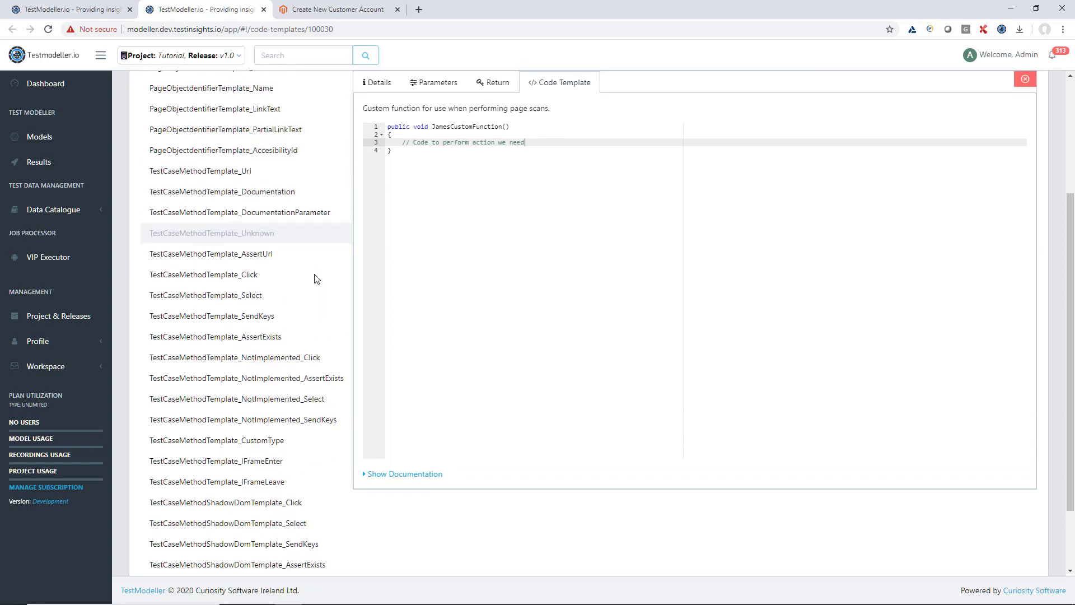
{"action": "left_click", "coordinate": [254, 439]}
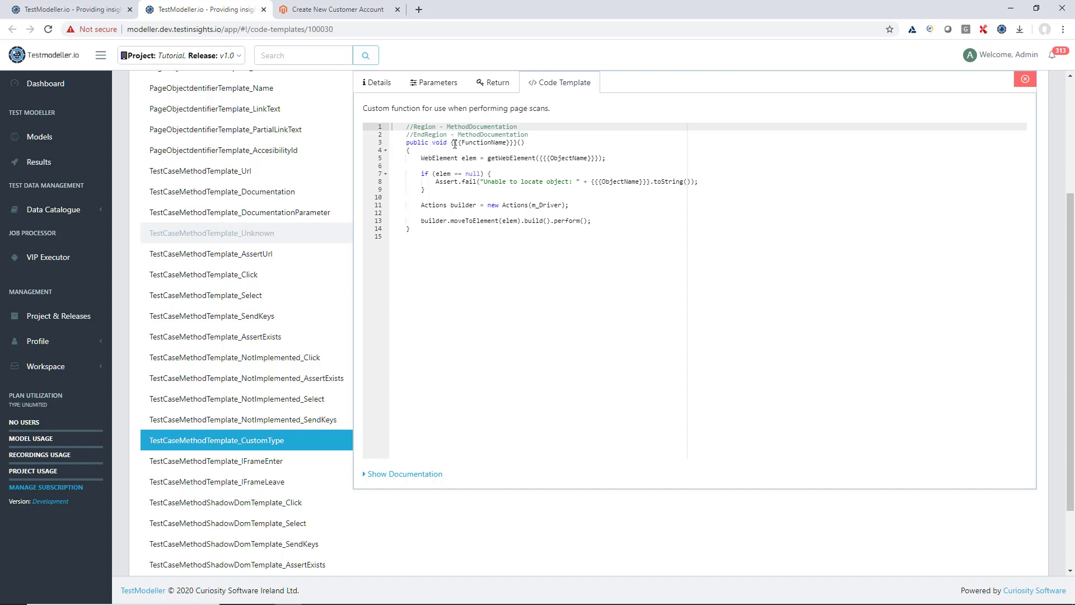
{"action": "left_click_drag", "start_coordinate": [455, 144], "coordinate": [597, 160]}
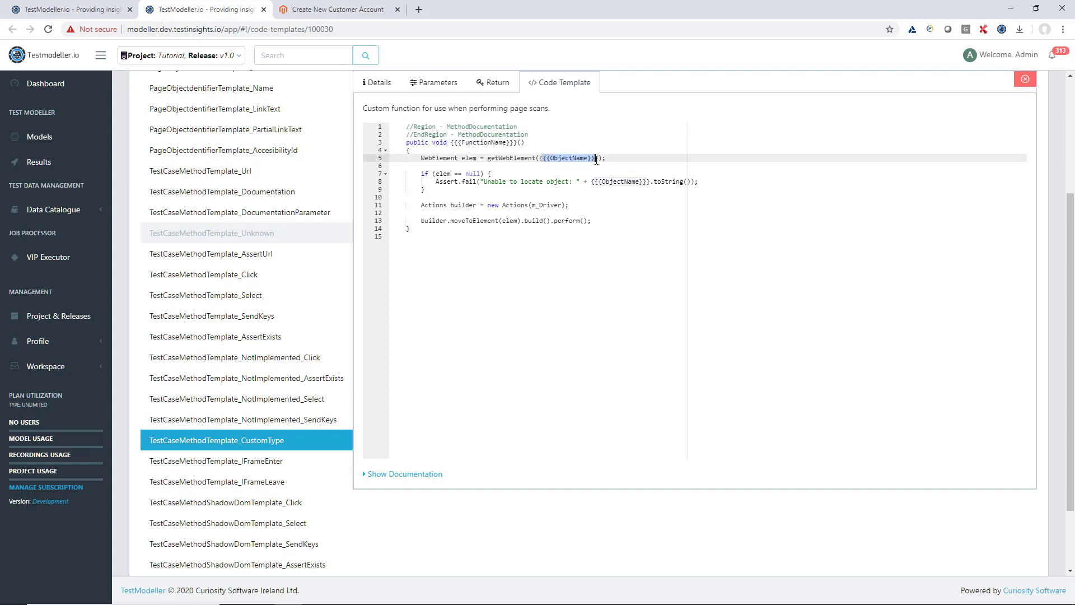
{"action": "left_click", "coordinate": [547, 206]}
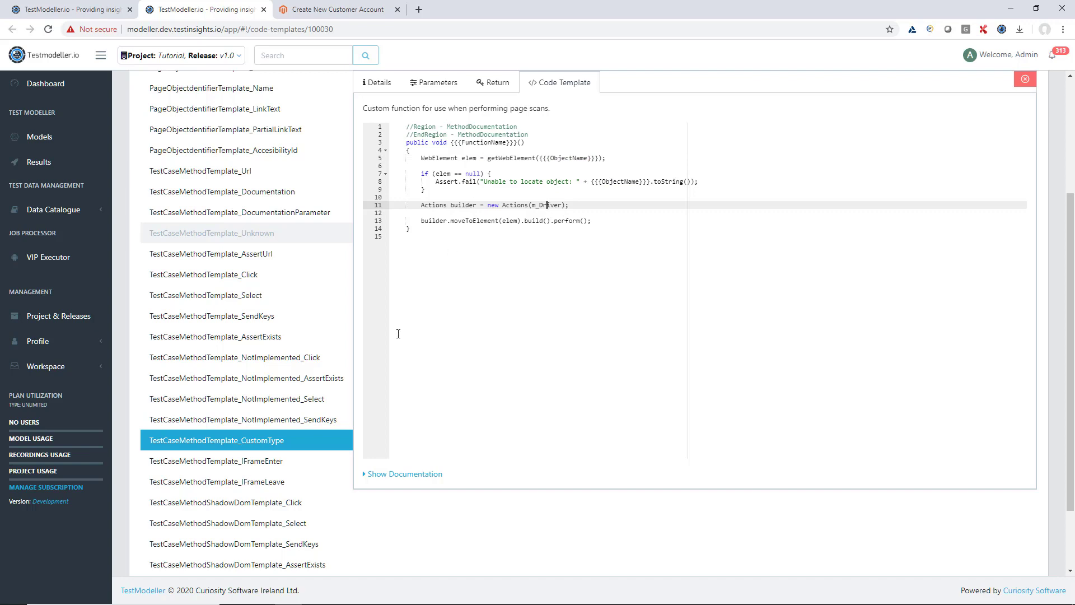
{"action": "scroll", "coordinate": [211, 449], "scroll_direction": "down", "scroll_amount": 2}
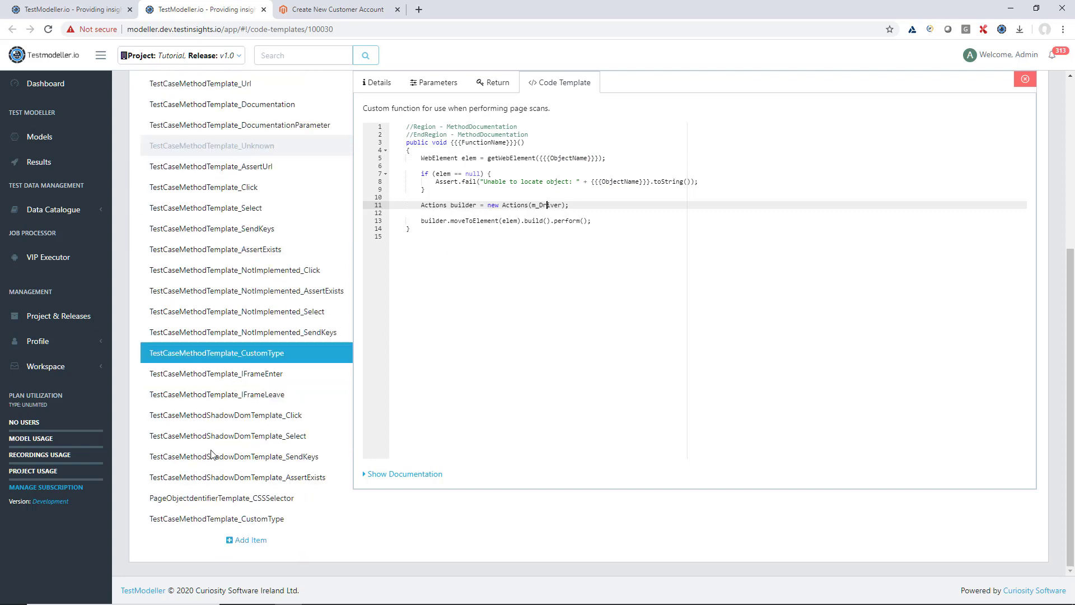
{"action": "left_click", "coordinate": [214, 517]}
{"action": "scroll", "coordinate": [400, 237], "scroll_direction": "up", "scroll_amount": 2}
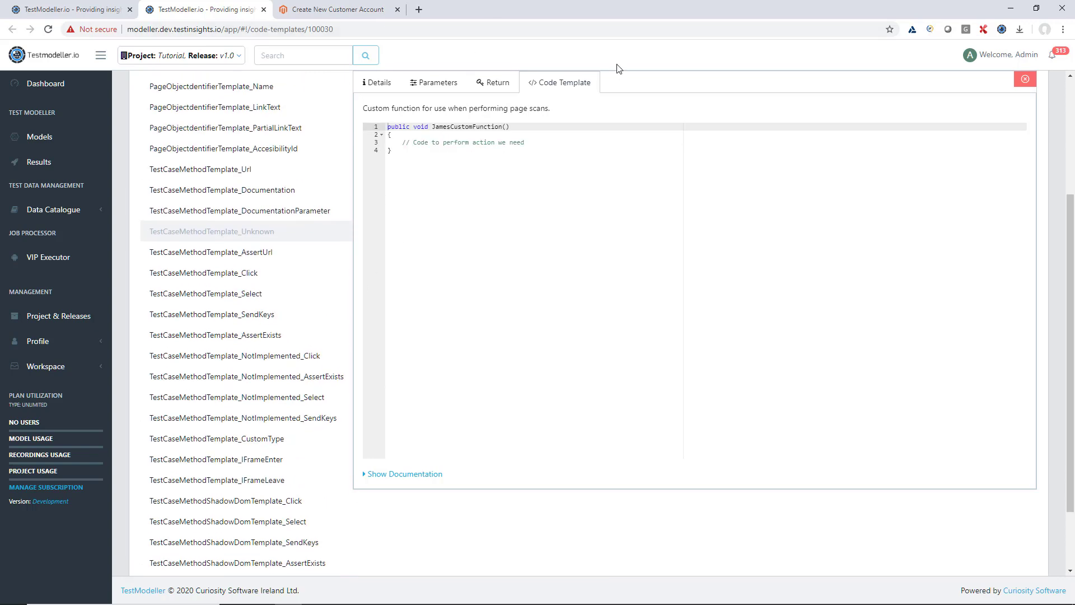
{"action": "scroll", "coordinate": [619, 115], "scroll_direction": "up", "scroll_amount": 2}
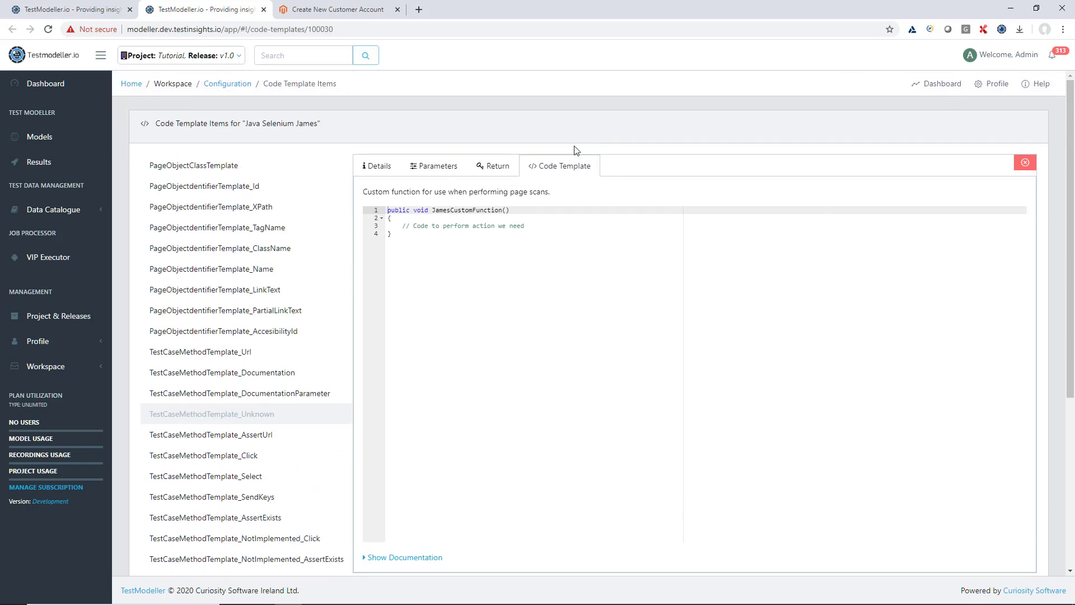
- Scan the First Name field on the Magento registration page with the TestModeller extension and stop the scan
{"action": "left_click", "coordinate": [380, 4]}
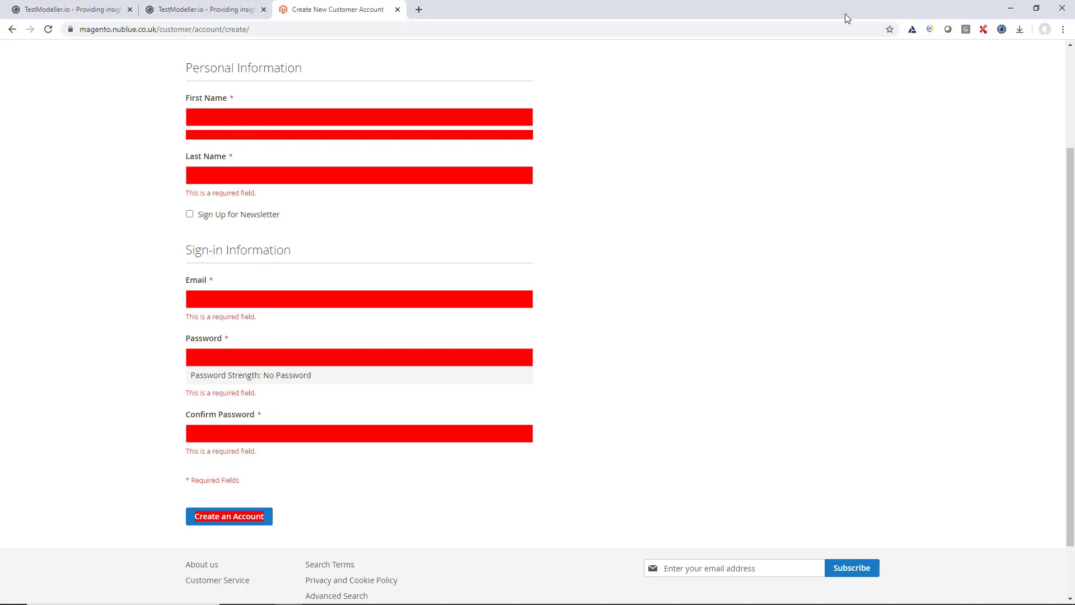
{"action": "left_click", "coordinate": [1002, 29]}
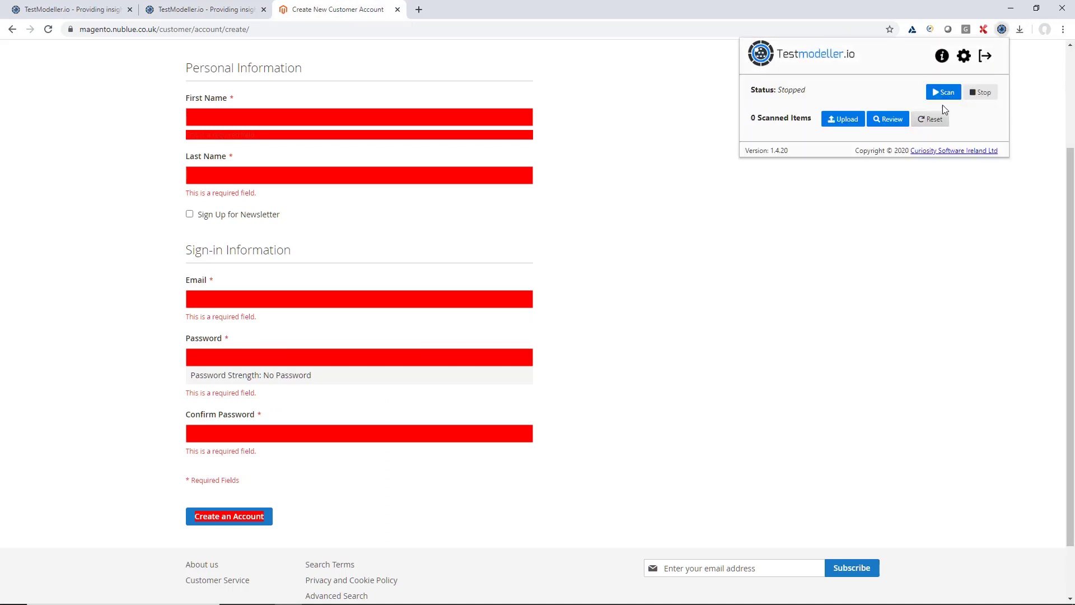
{"action": "left_click", "coordinate": [944, 93]}
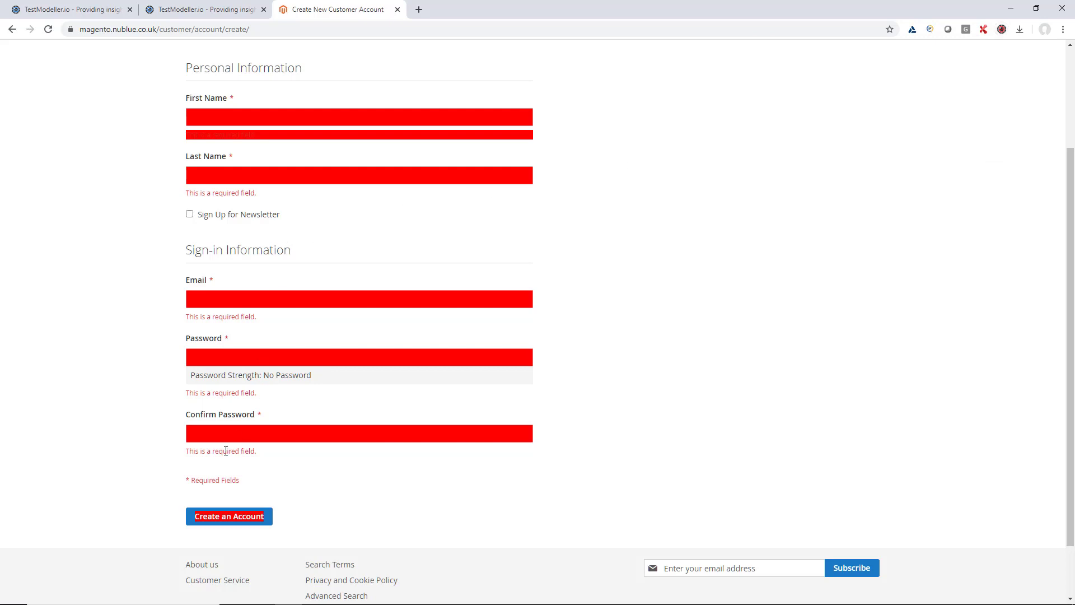
{"action": "left_click", "coordinate": [294, 123]}
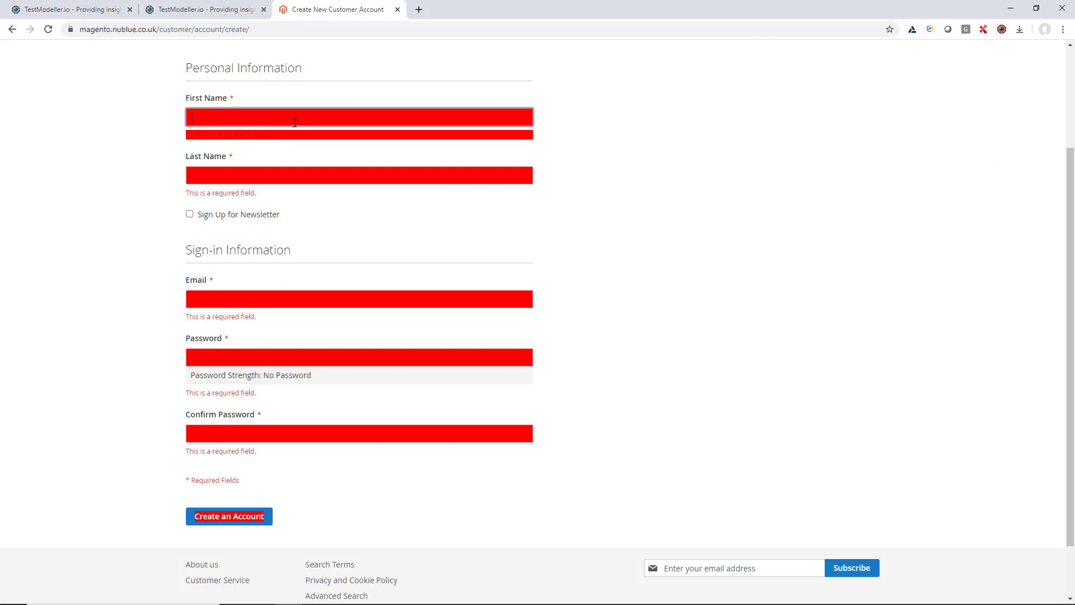
{"action": "left_click", "coordinate": [1000, 34]}
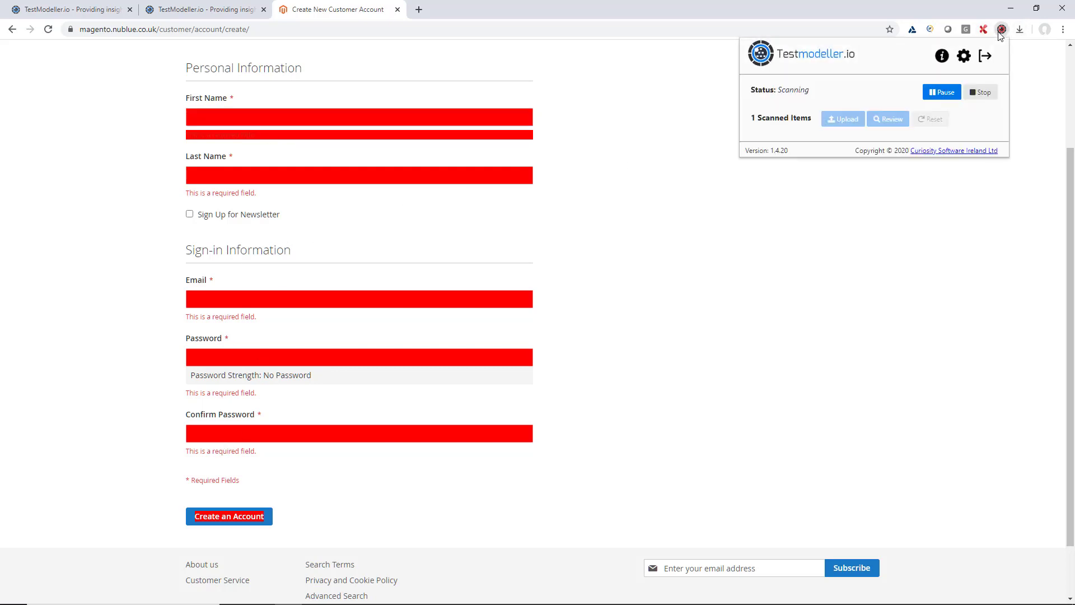
{"action": "left_click", "coordinate": [980, 92]}
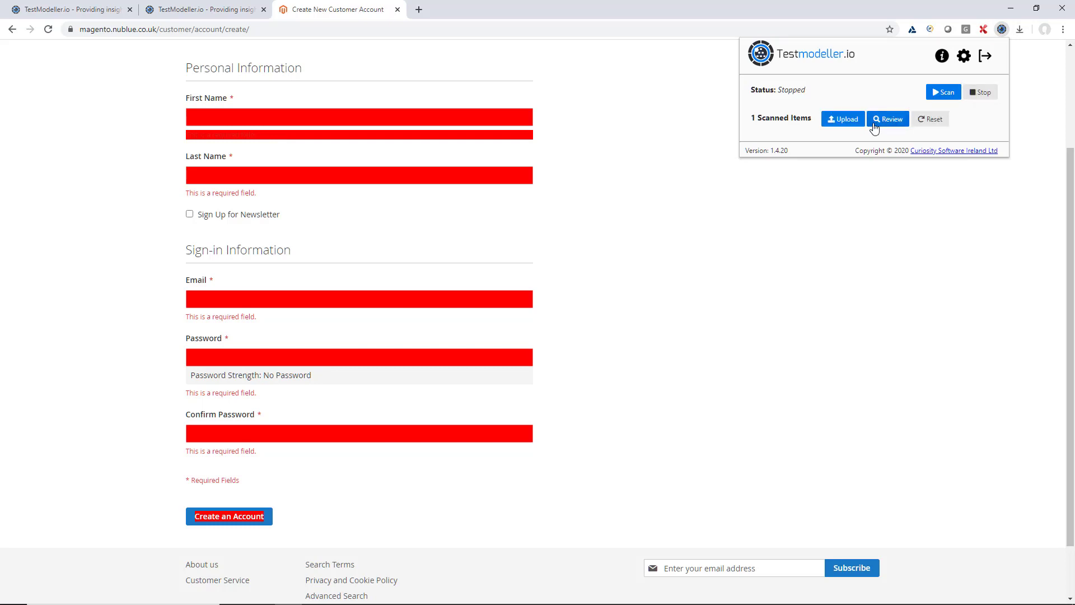
- Set the scanned First Name item's type to the new custom function, and upload the scan as page object "Create New Customer Account"
{"action": "left_click", "coordinate": [875, 128]}
{"action": "left_click", "coordinate": [839, 175]}
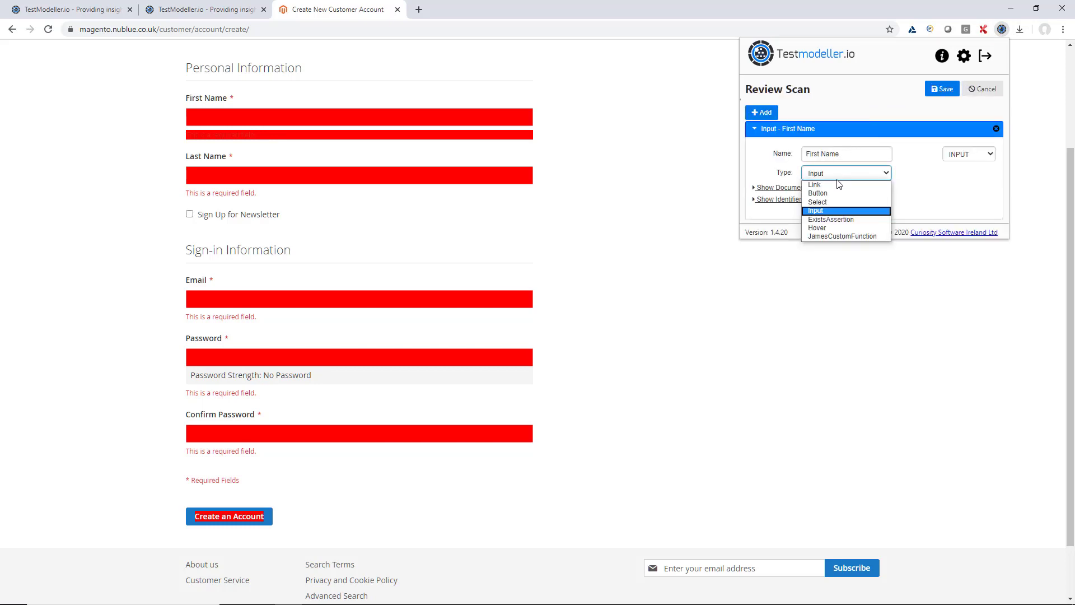
{"action": "left_click", "coordinate": [838, 237]}
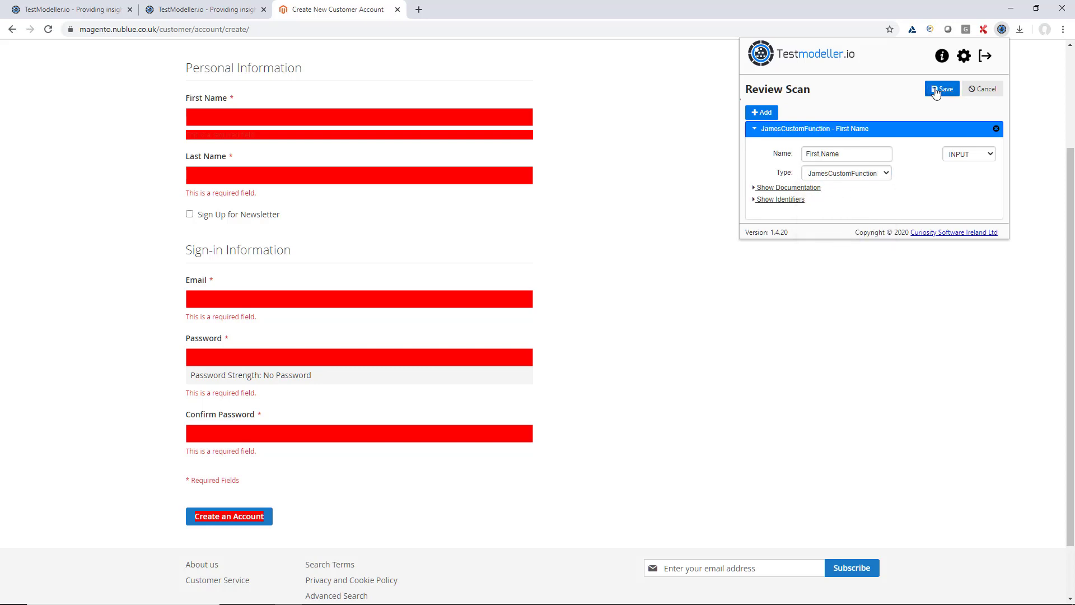
{"action": "left_click", "coordinate": [935, 93]}
{"action": "left_click", "coordinate": [847, 121]}
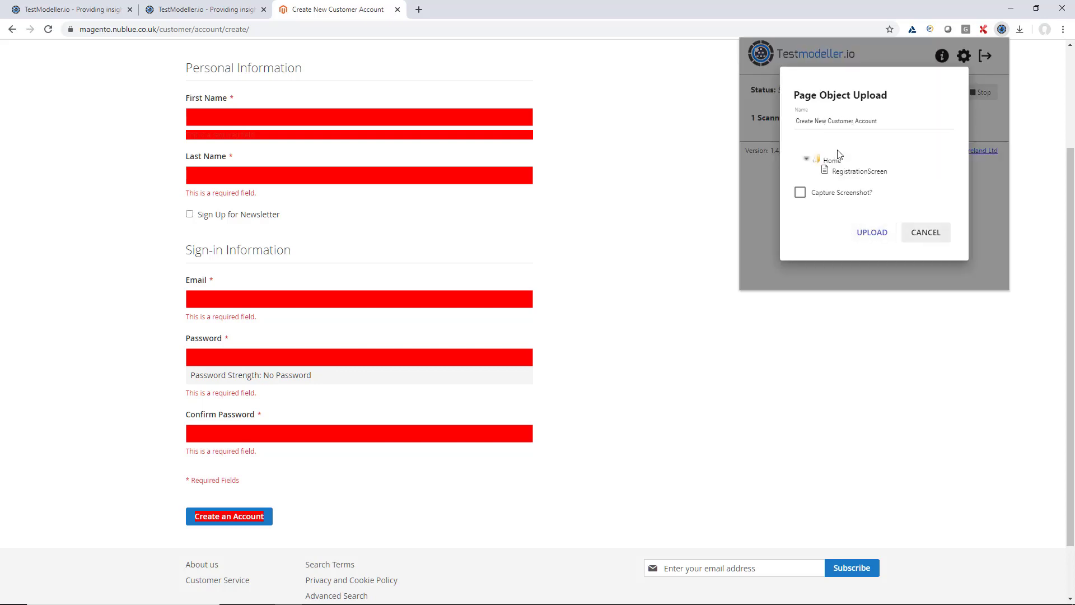
{"action": "left_click", "coordinate": [861, 233]}
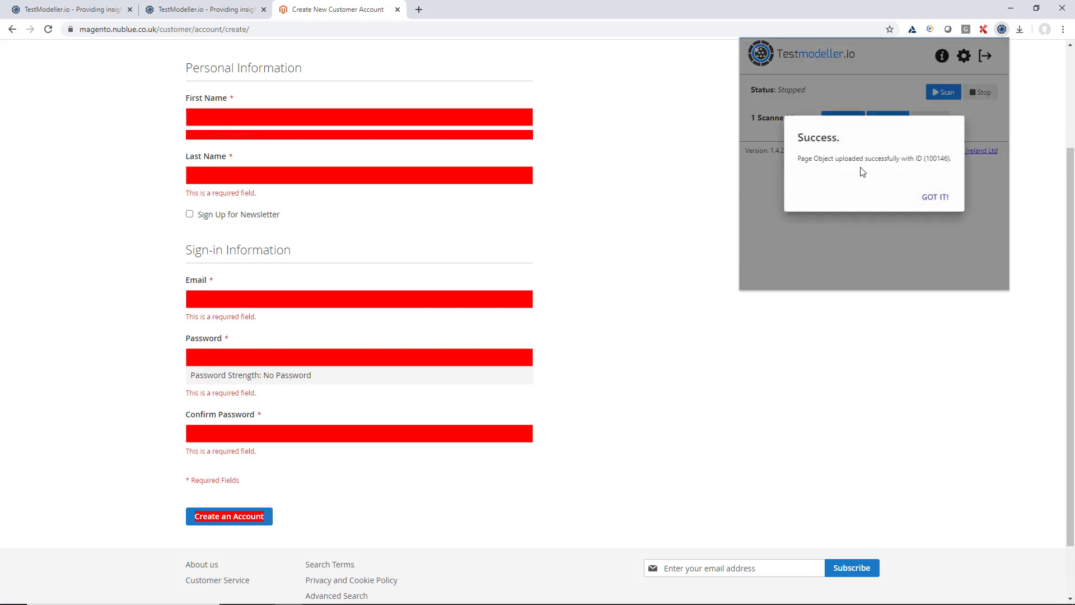
- Download the Create New Customer Account Java module from TestModeller's models and open the generated file
{"action": "left_click", "coordinate": [73, 9]}
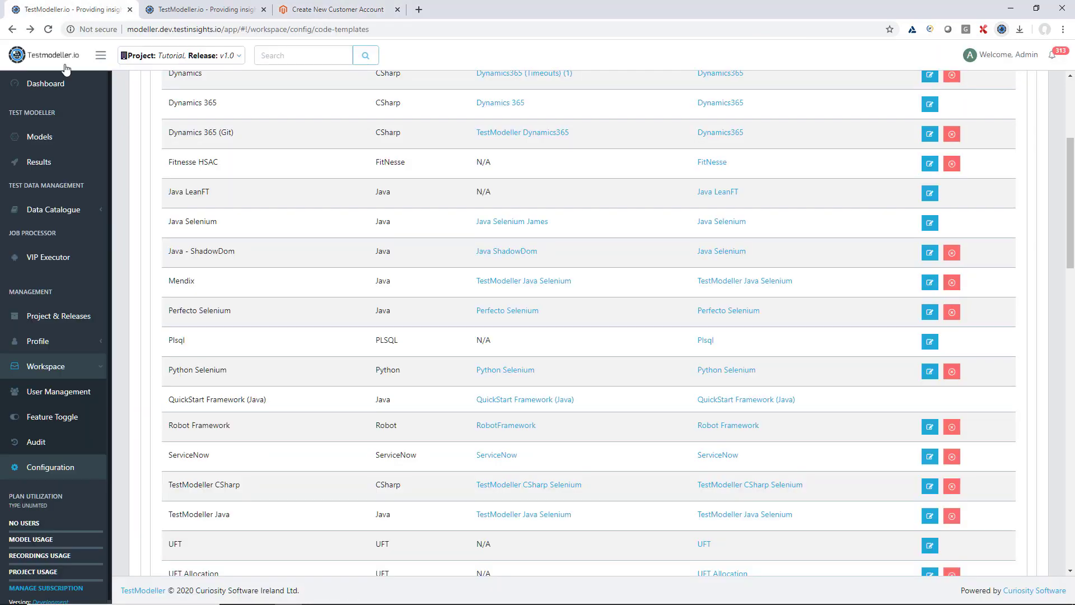
{"action": "left_click", "coordinate": [54, 137]}
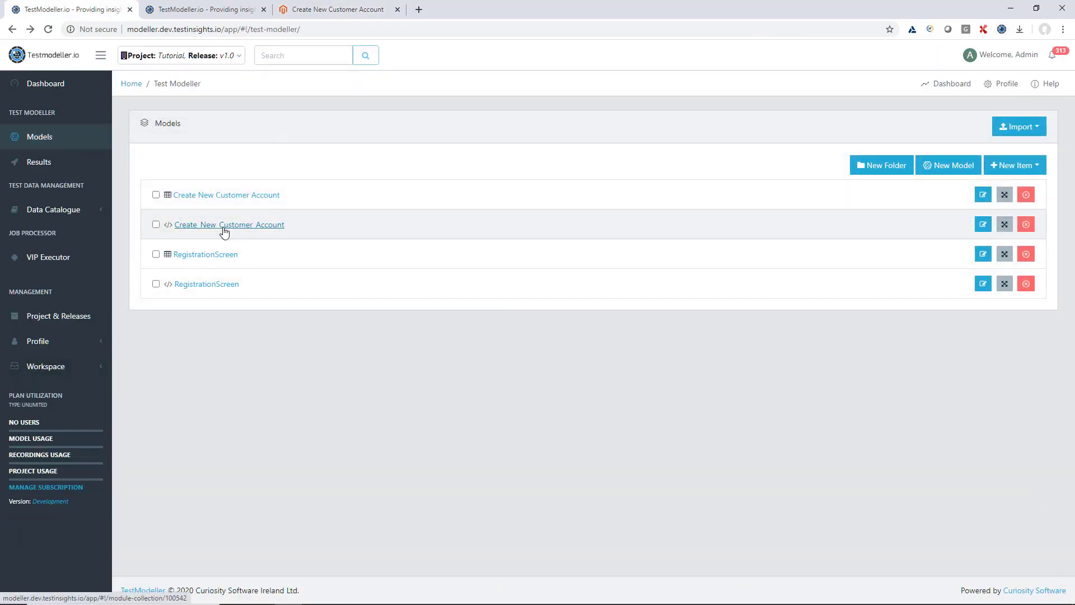
{"action": "left_click", "coordinate": [224, 226]}
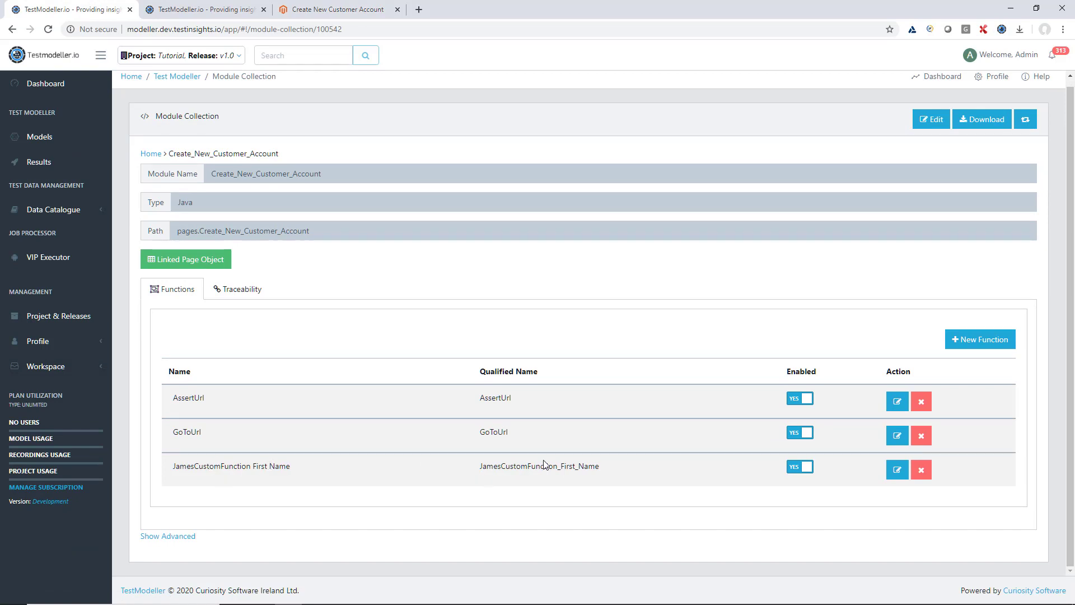
{"action": "left_click", "coordinate": [973, 120]}
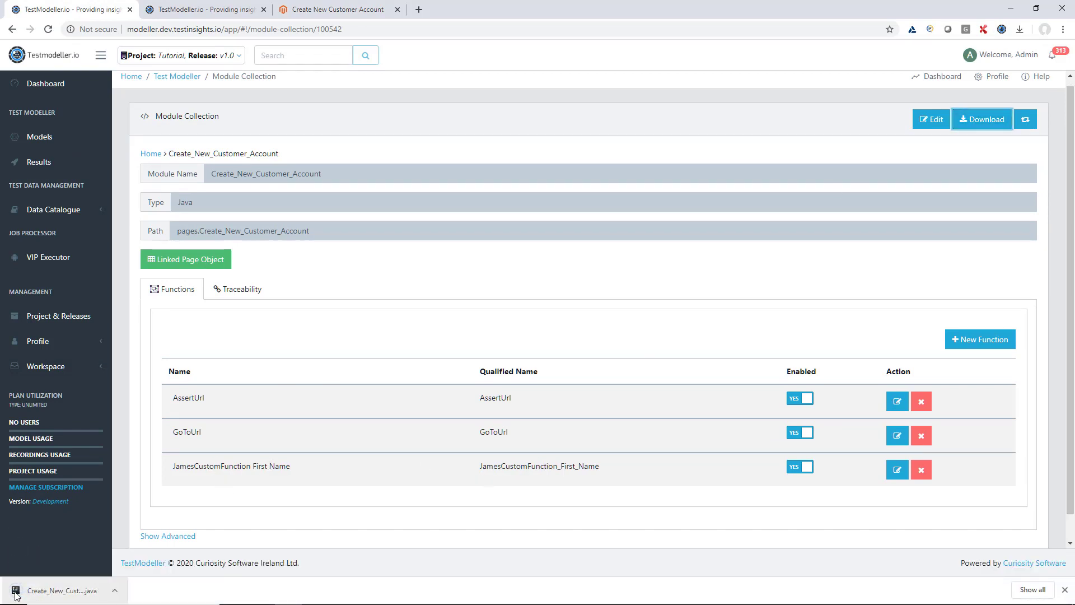
{"action": "left_click", "coordinate": [45, 590]}
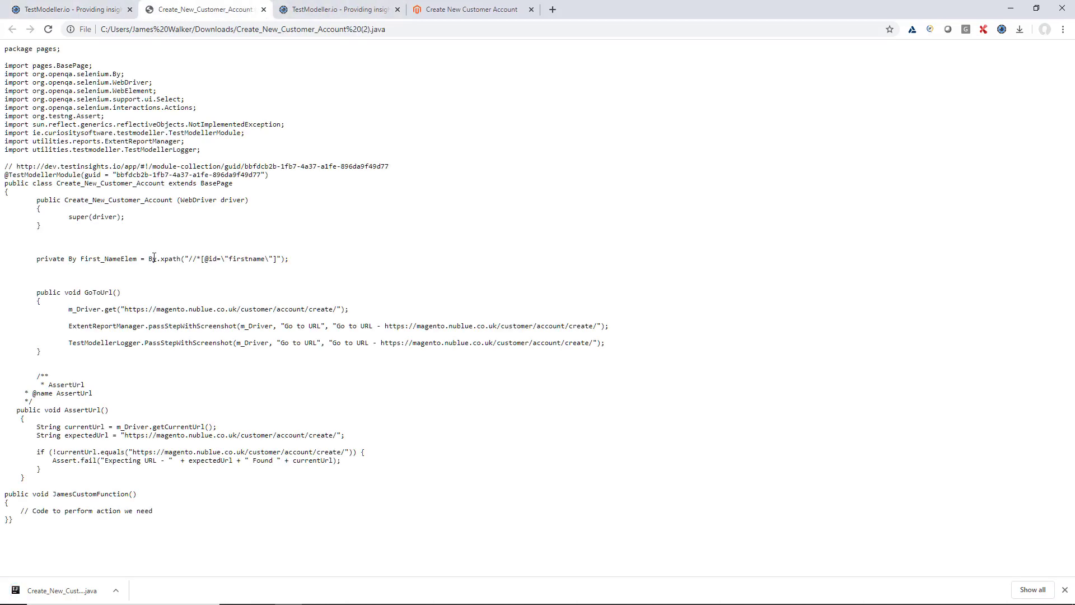
- Check the First_NameElem locator and the JamesCustomFunction method in the generated Java file, and return to the module collection
{"action": "triple_click", "coordinate": [155, 258]}
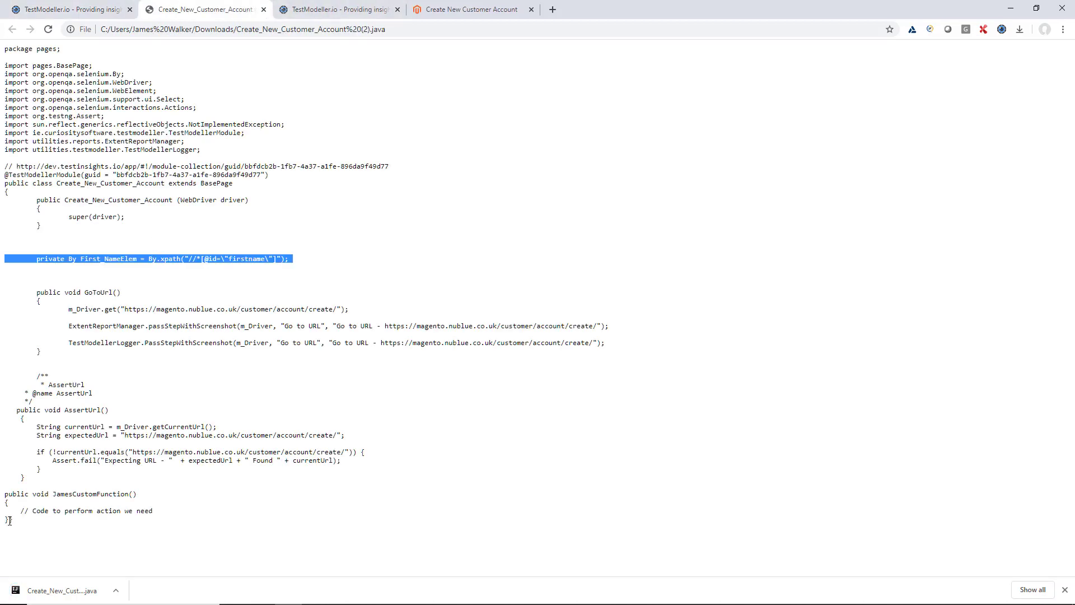
{"action": "left_click_drag", "start_coordinate": [6, 519], "coordinate": [3, 493]}
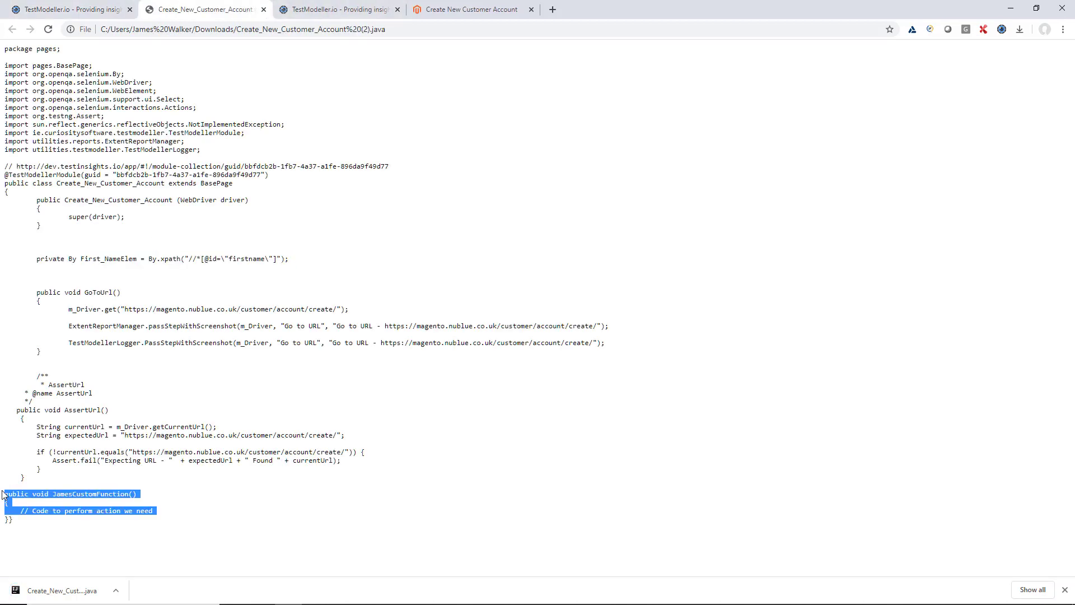
{"action": "left_click", "coordinate": [89, 4]}
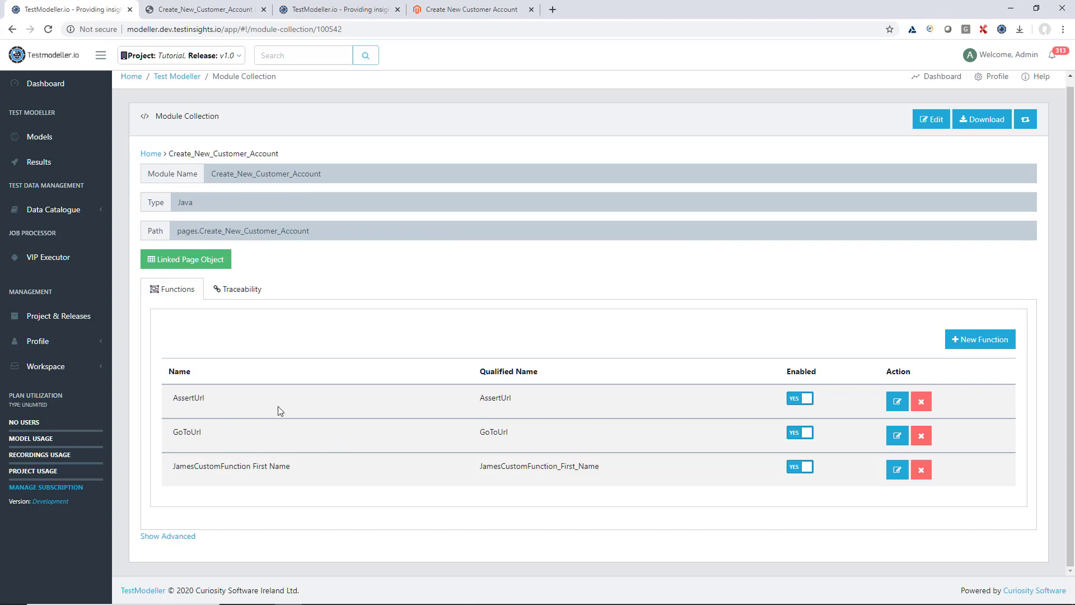
- Open the RegistrationScreen page object's First Name object for editing and examine the action types available for its linked actions
{"action": "left_click", "coordinate": [73, 139]}
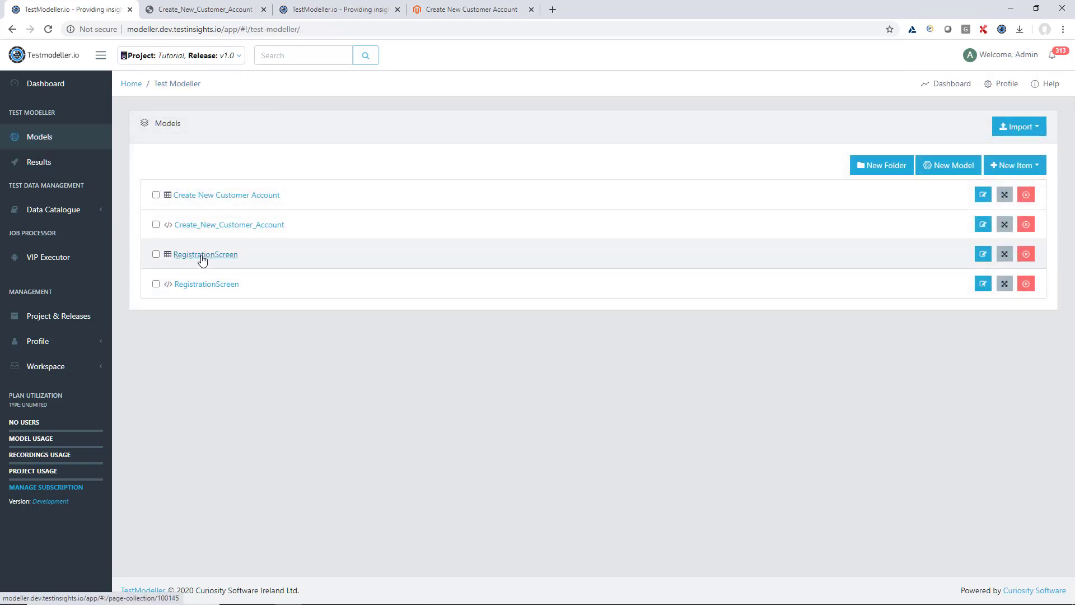
{"action": "left_click", "coordinate": [202, 256]}
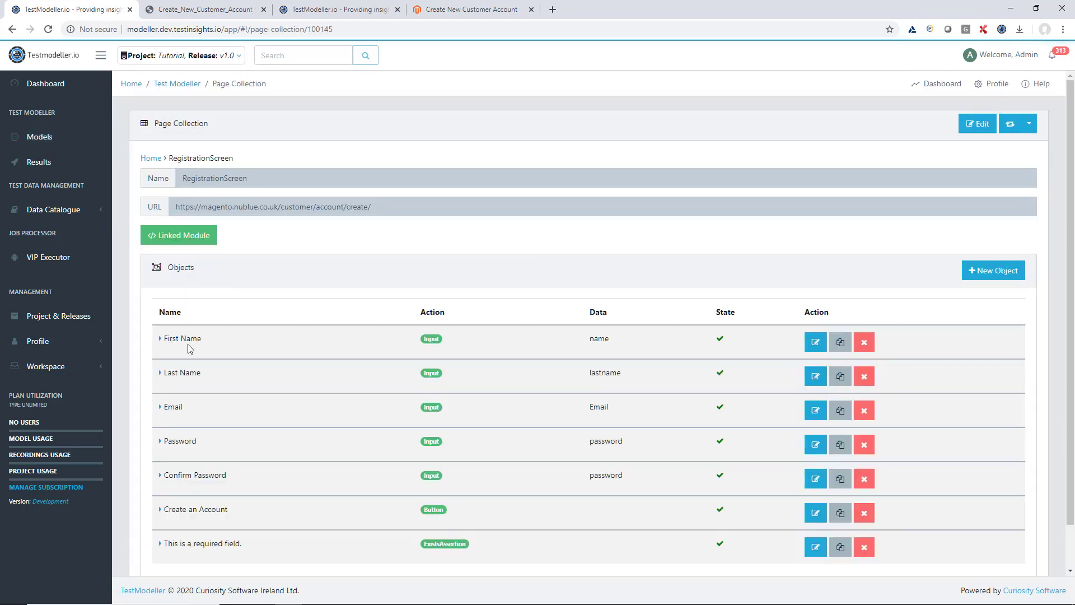
{"action": "scroll", "coordinate": [191, 336], "scroll_direction": "down", "scroll_amount": 1}
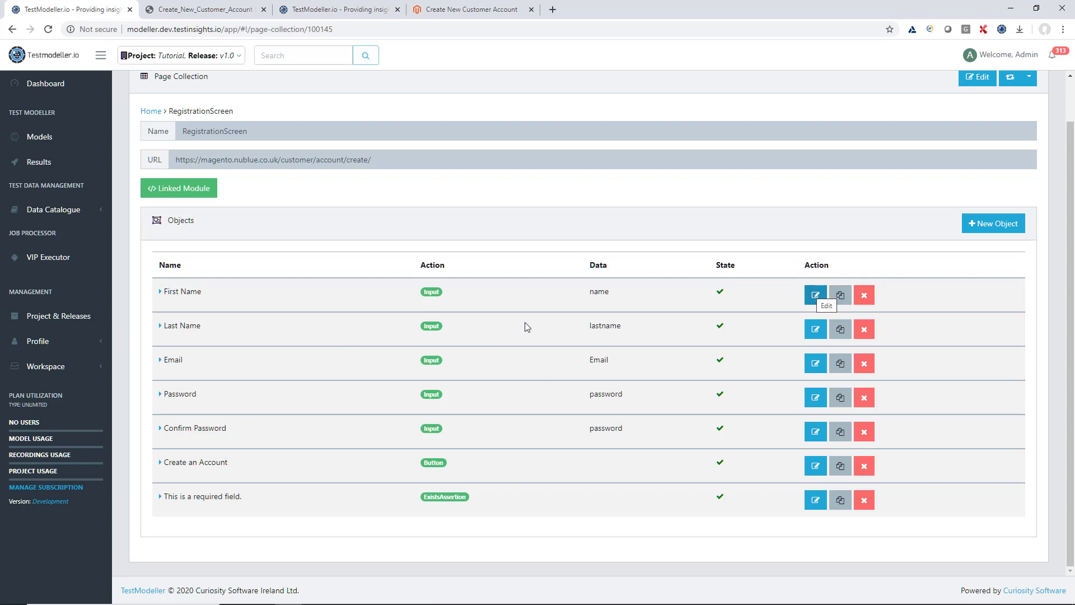
{"action": "left_click", "coordinate": [825, 299]}
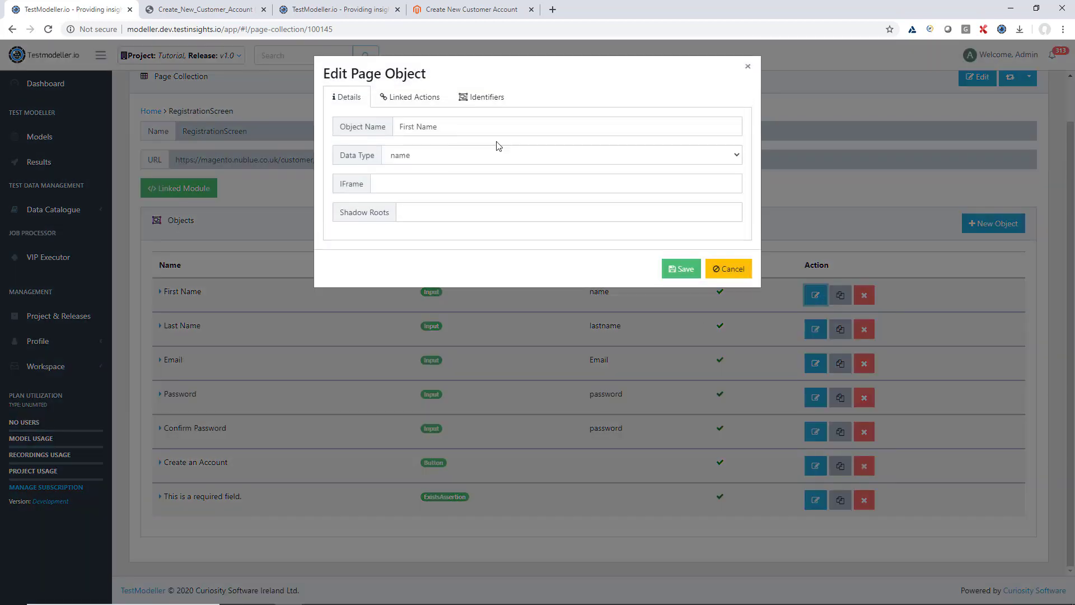
{"action": "left_click", "coordinate": [431, 101]}
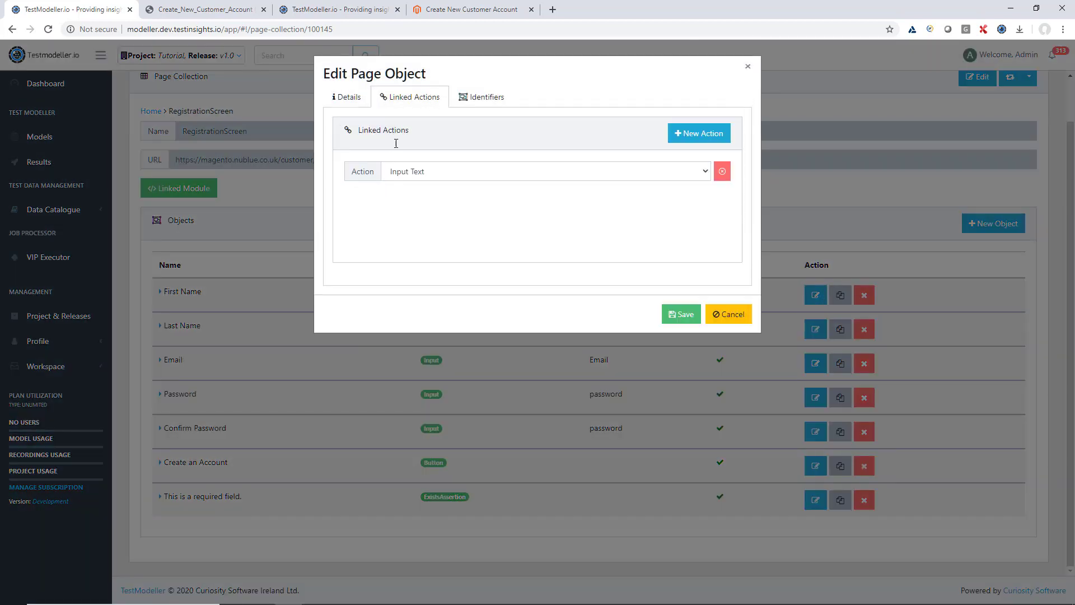
{"action": "left_click", "coordinate": [395, 174]}
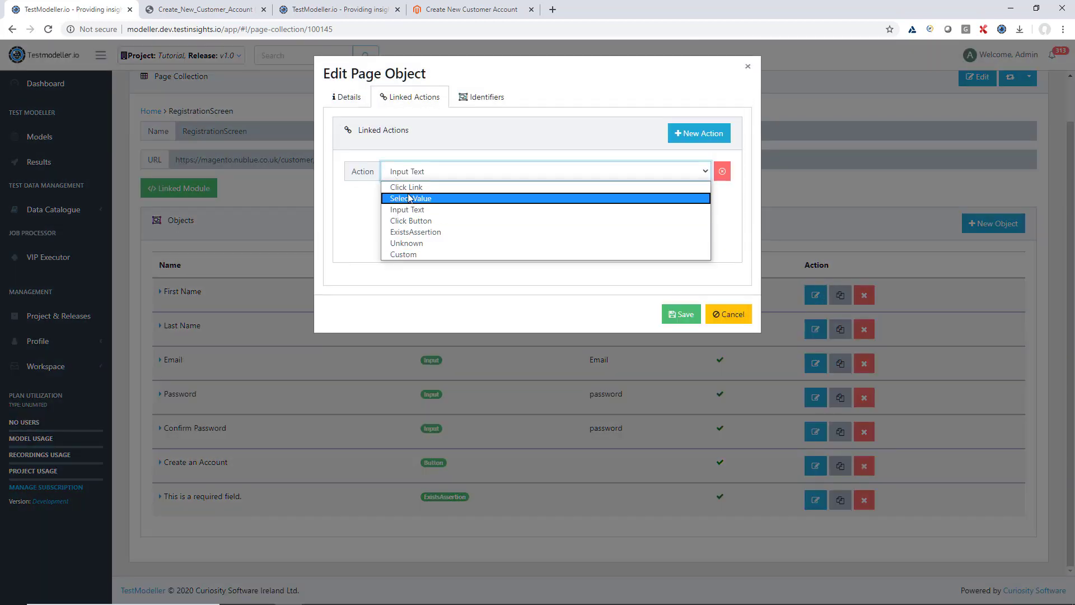
{"action": "left_click", "coordinate": [372, 205]}
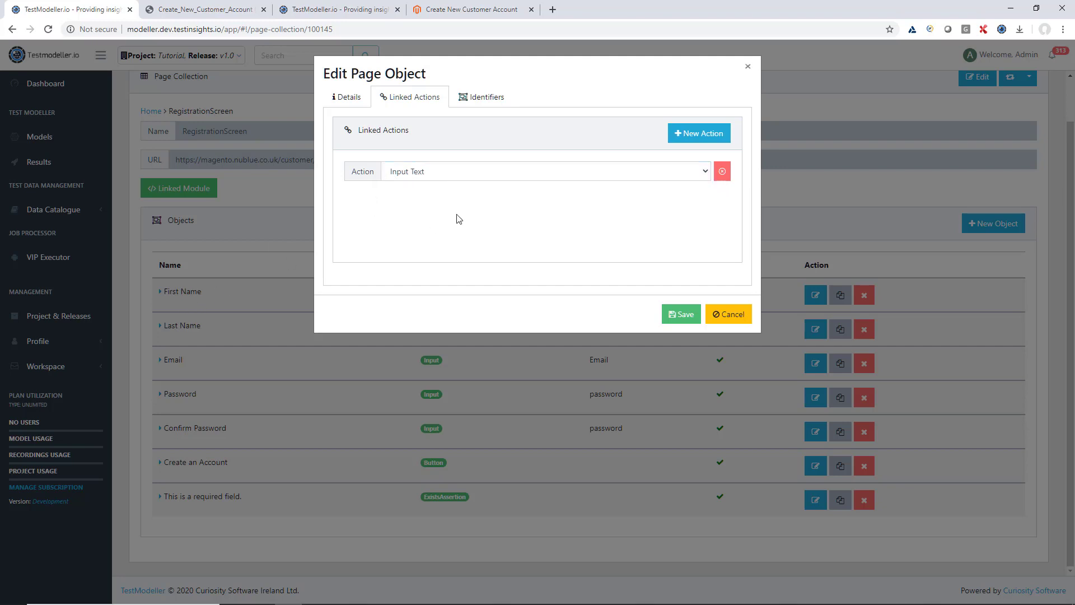
- Add a Click Link action and an ExistsAssertion action to the First Name object's linked actions, and save the object
{"action": "left_click", "coordinate": [684, 138]}
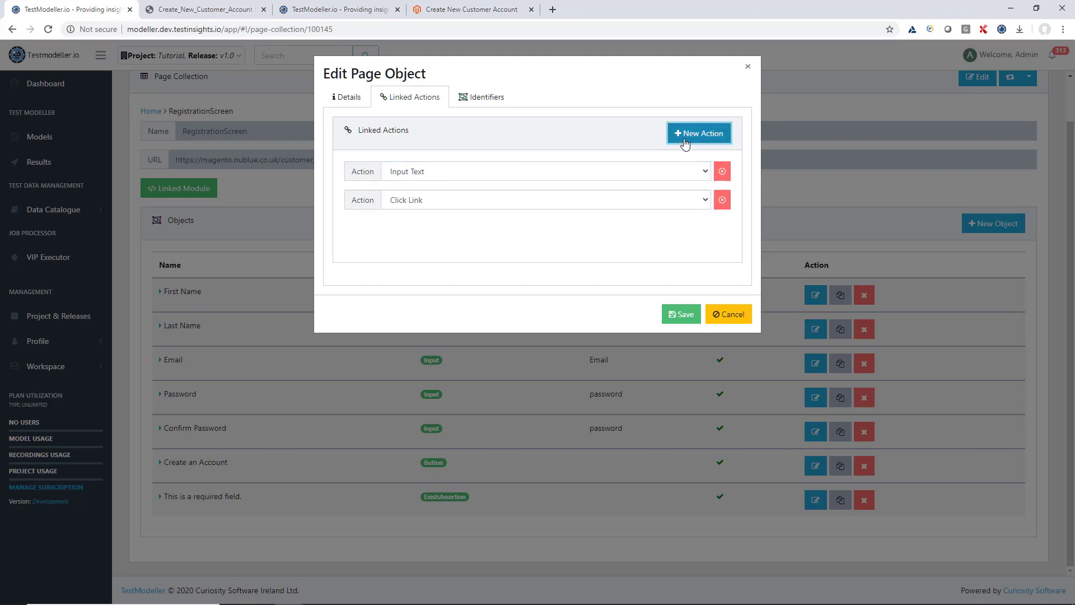
{"action": "left_click", "coordinate": [512, 205]}
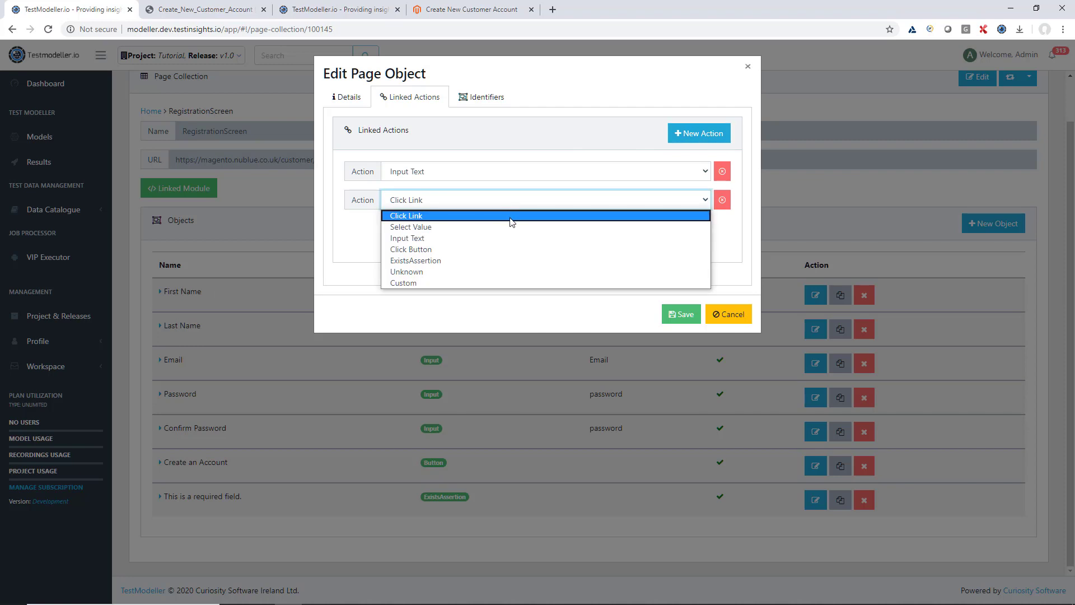
{"action": "left_click", "coordinate": [512, 216]}
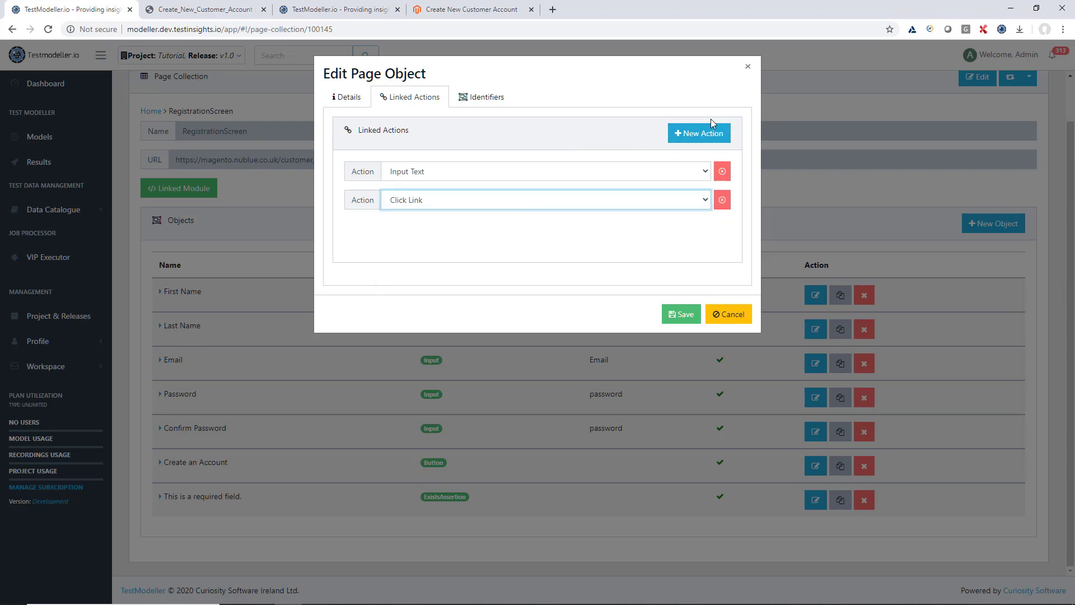
{"action": "left_click", "coordinate": [709, 133]}
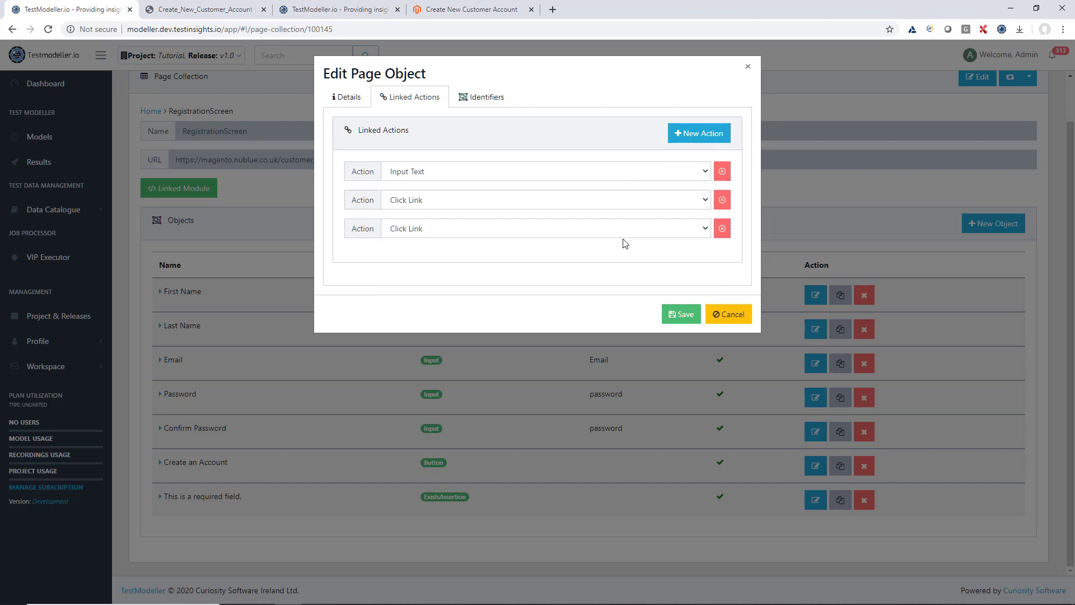
{"action": "left_click", "coordinate": [654, 231]}
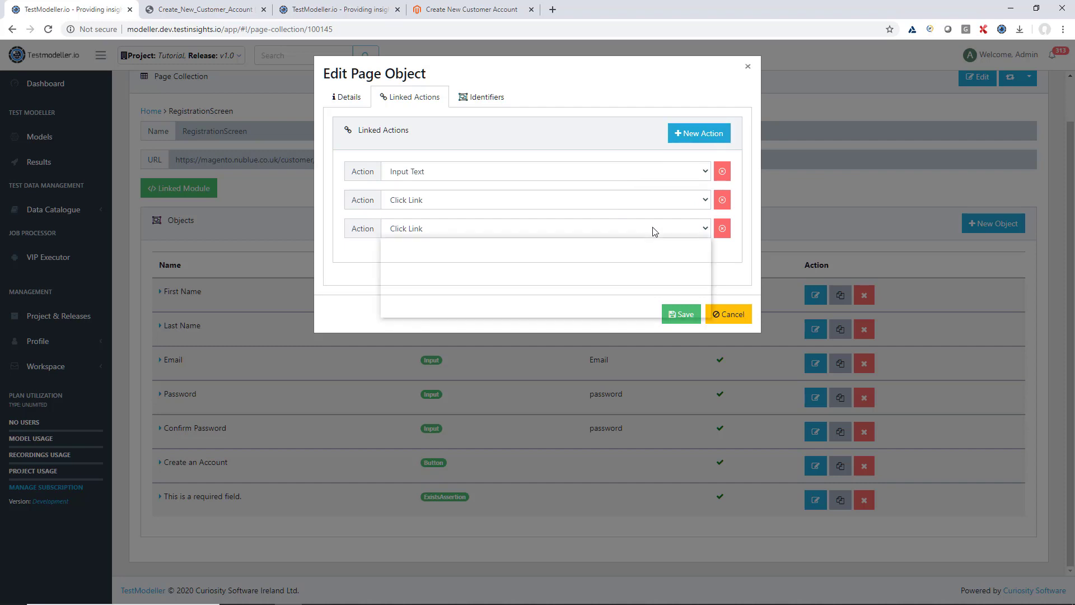
{"action": "left_click", "coordinate": [573, 289]}
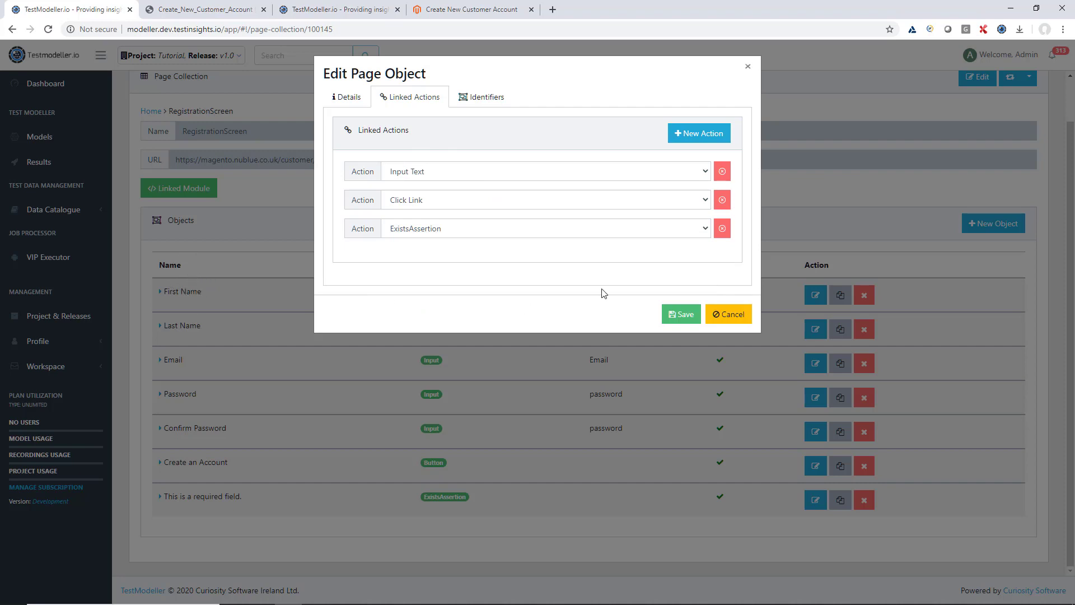
{"action": "left_click", "coordinate": [678, 314]}
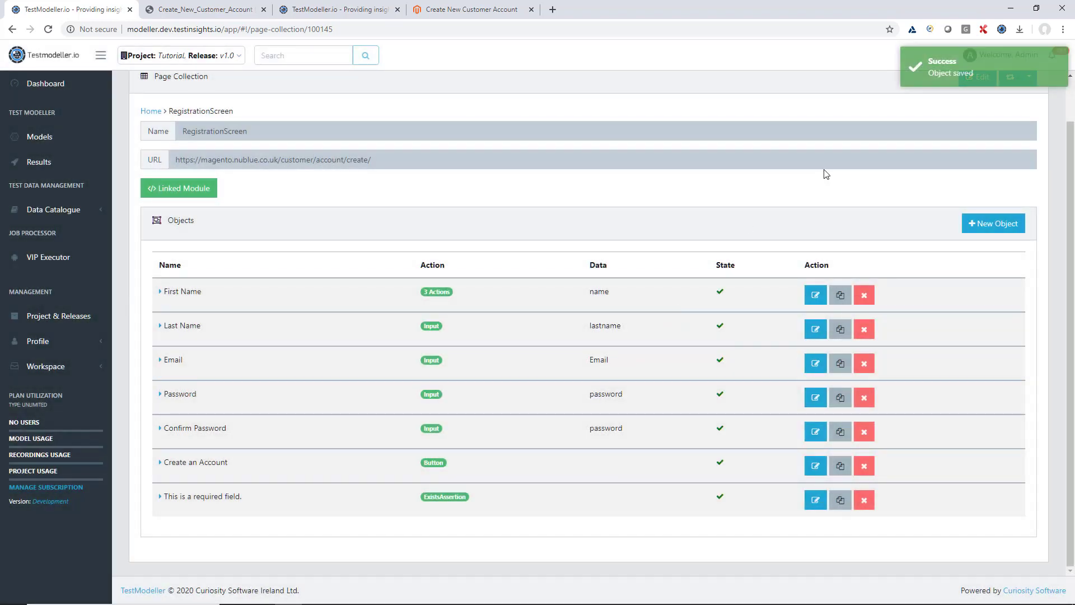
- Regenerate the Java code for the RegistrationScreen page object and check the First Name functions in its linked module
{"action": "scroll", "coordinate": [827, 173], "scroll_direction": "up", "scroll_amount": 1}
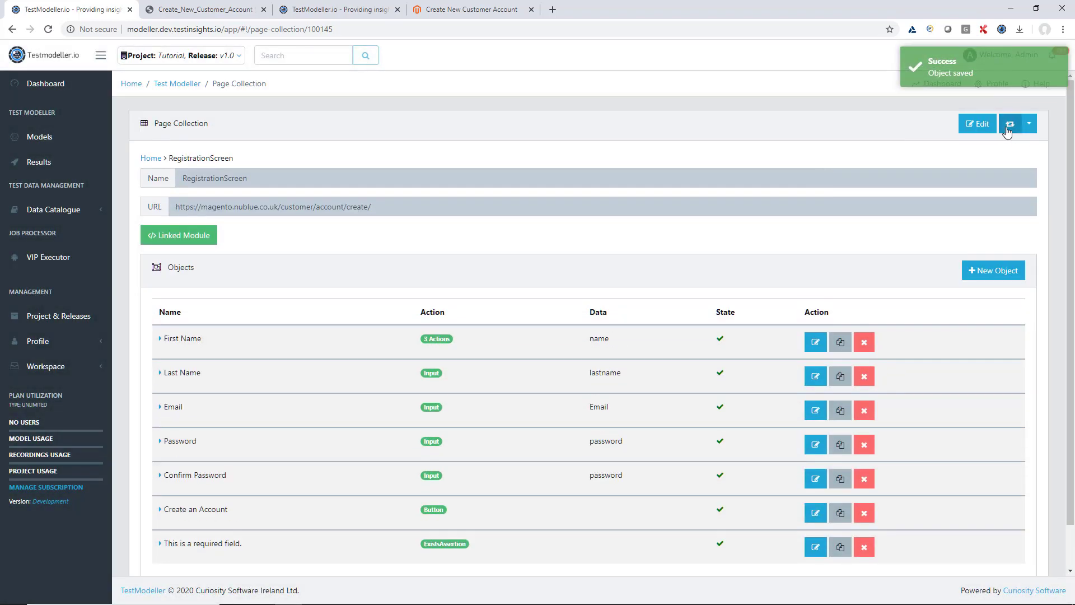
{"action": "left_click", "coordinate": [1008, 126]}
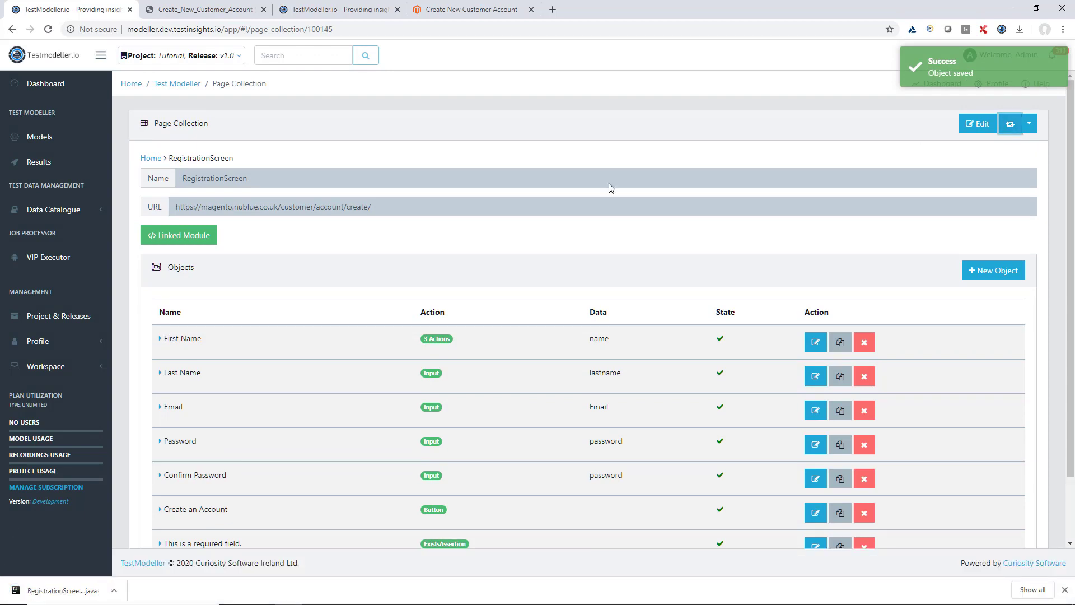
{"action": "left_click", "coordinate": [170, 235]}
{"action": "scroll", "coordinate": [138, 507], "scroll_direction": "down", "scroll_amount": 5}
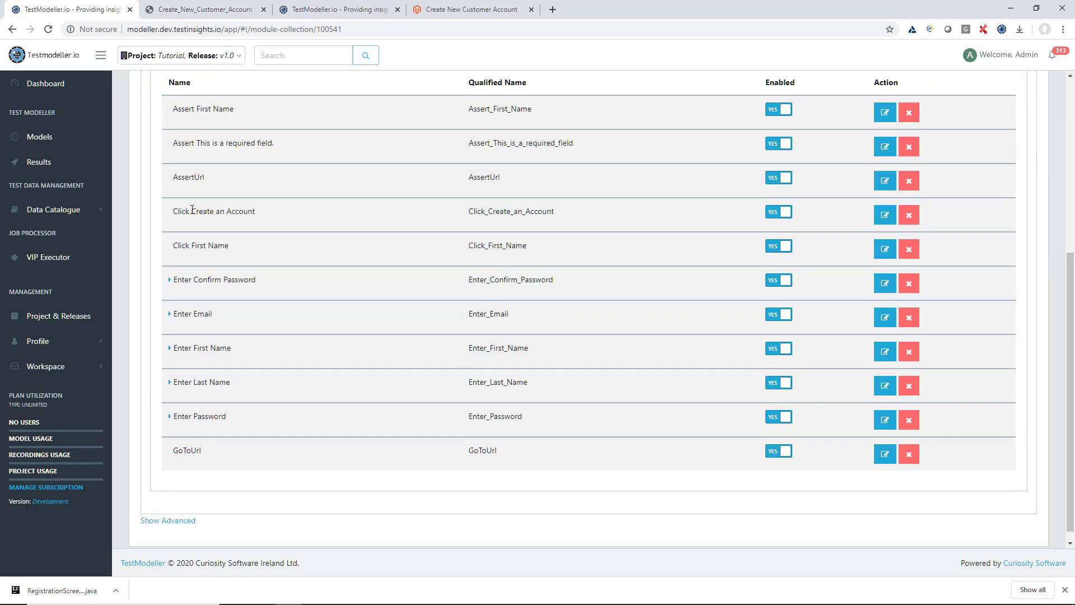
{"action": "left_click_drag", "start_coordinate": [186, 109], "coordinate": [248, 113]}
{"action": "left_click_drag", "start_coordinate": [191, 249], "coordinate": [255, 247]}
{"action": "left_click_drag", "start_coordinate": [178, 347], "coordinate": [241, 352]}
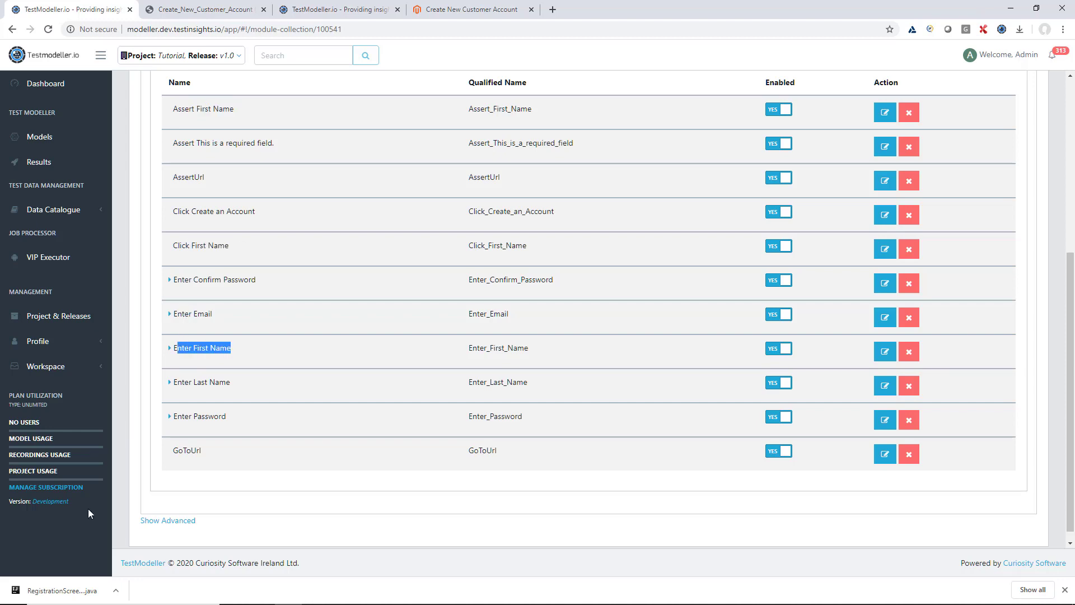
- Open the downloaded RegistrationScreen Java file, examine the methods generated for First Name, and return to the linked module
{"action": "left_click_drag", "start_coordinate": [56, 591], "coordinate": [144, 9]}
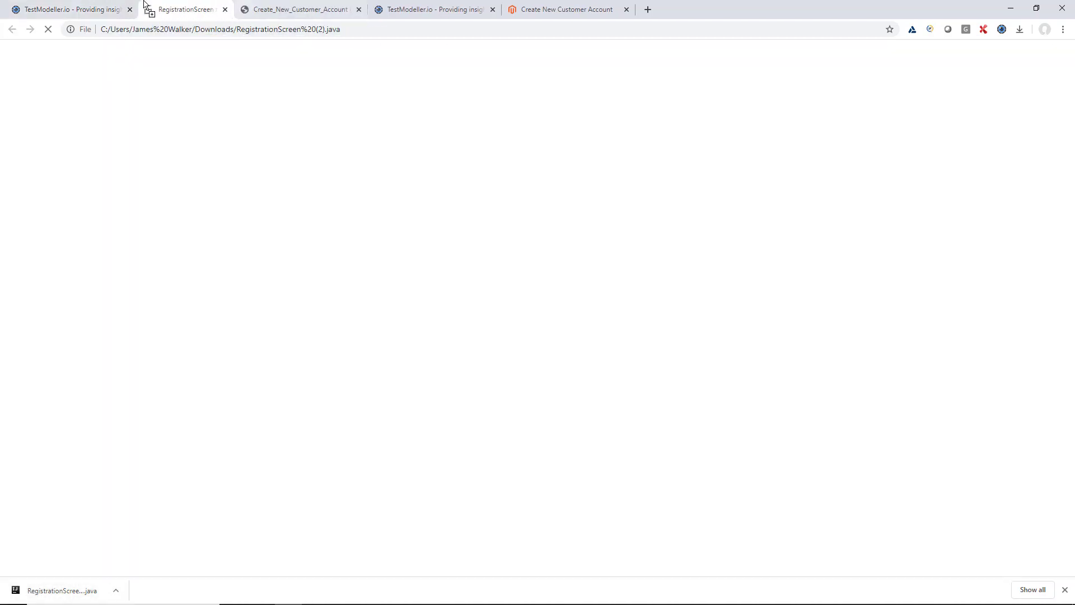
{"action": "scroll", "coordinate": [94, 367], "scroll_direction": "down", "scroll_amount": 10}
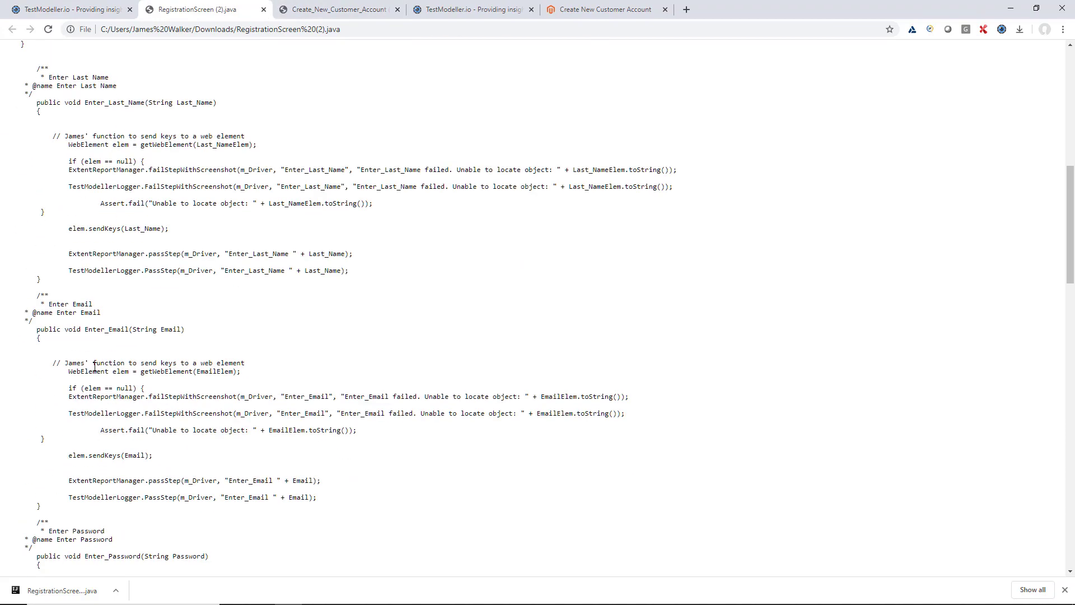
{"action": "scroll", "coordinate": [94, 367], "scroll_direction": "down", "scroll_amount": 13}
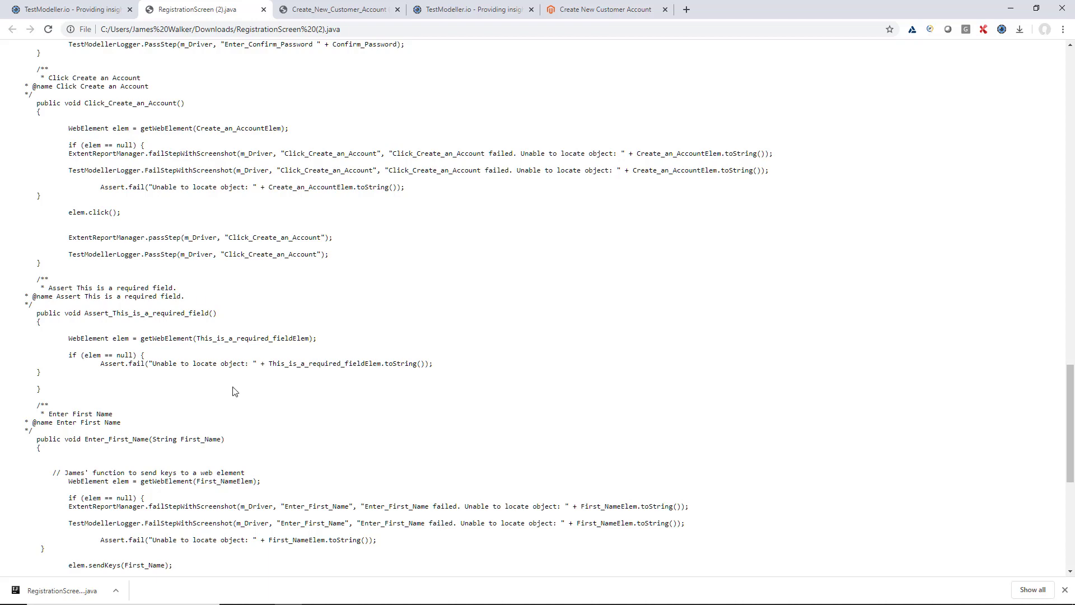
{"action": "scroll", "coordinate": [234, 391], "scroll_direction": "down", "scroll_amount": 6}
{"action": "scroll", "coordinate": [234, 391], "scroll_direction": "down", "scroll_amount": 1}
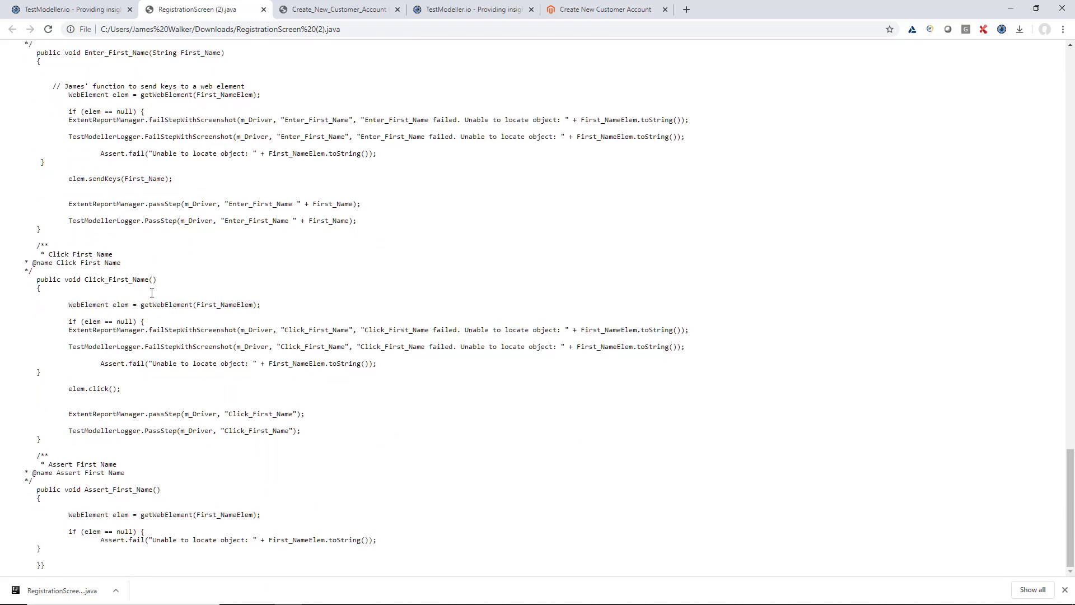
{"action": "scroll", "coordinate": [145, 281], "scroll_direction": "up", "scroll_amount": 3}
{"action": "left_click", "coordinate": [72, 9]}
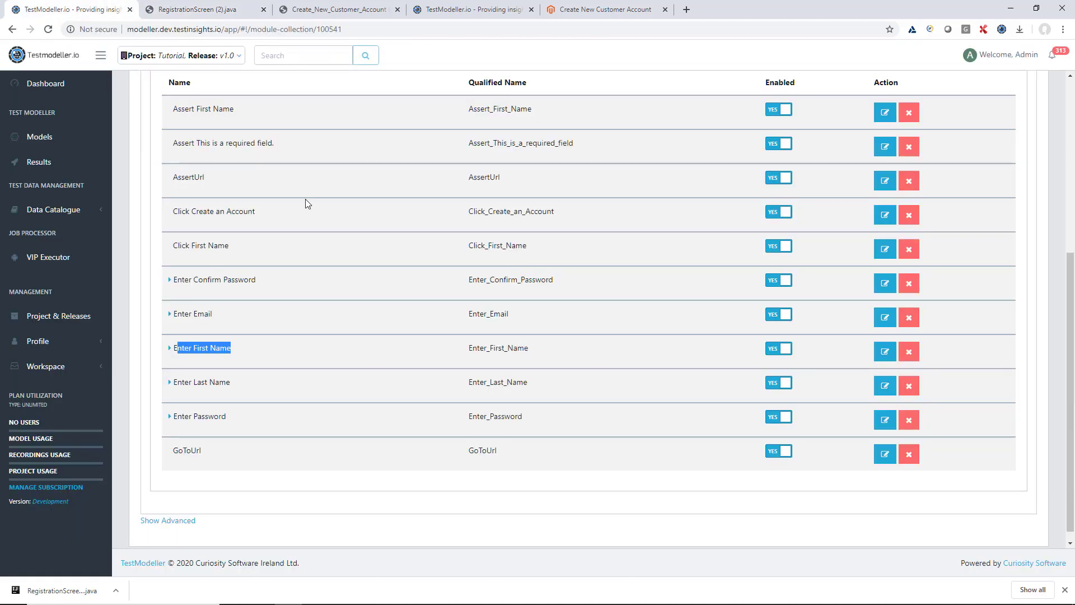
{"action": "scroll", "coordinate": [319, 252], "scroll_direction": "up", "scroll_amount": 4}
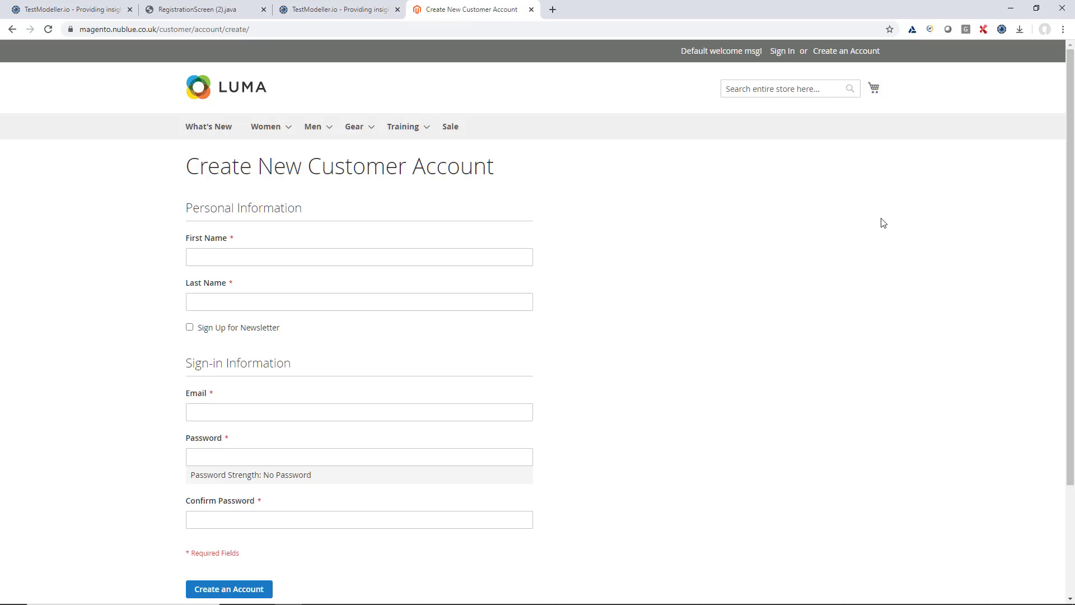
- Scan the First Name and Last Name fields and a required-field error message on the Magento registration page with the TestModeller extension
{"action": "scroll", "coordinate": [751, 252], "scroll_direction": "down", "scroll_amount": 1}
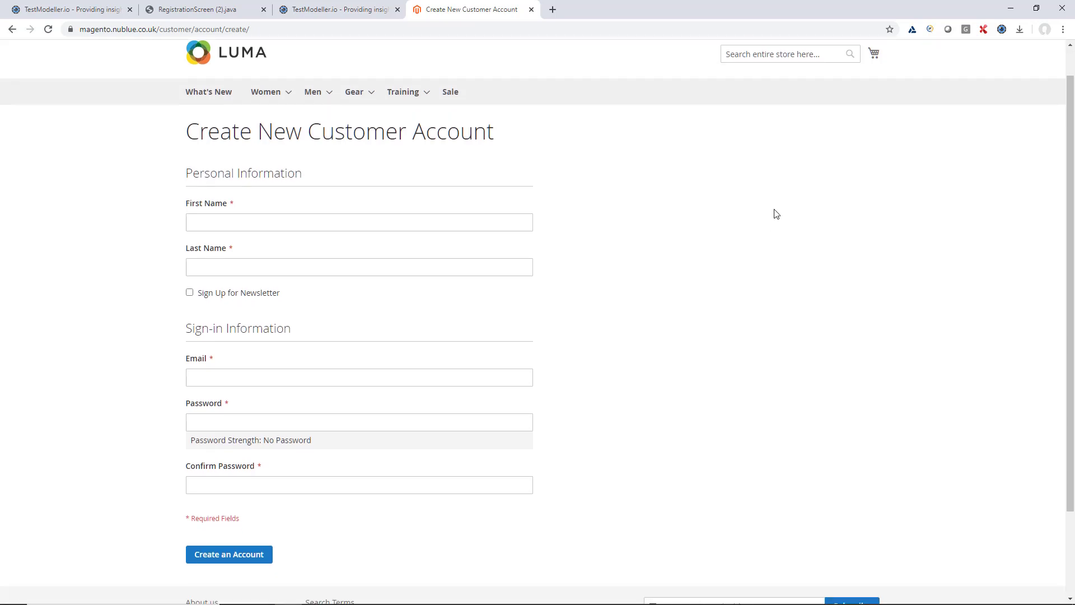
{"action": "left_click", "coordinate": [1002, 29]}
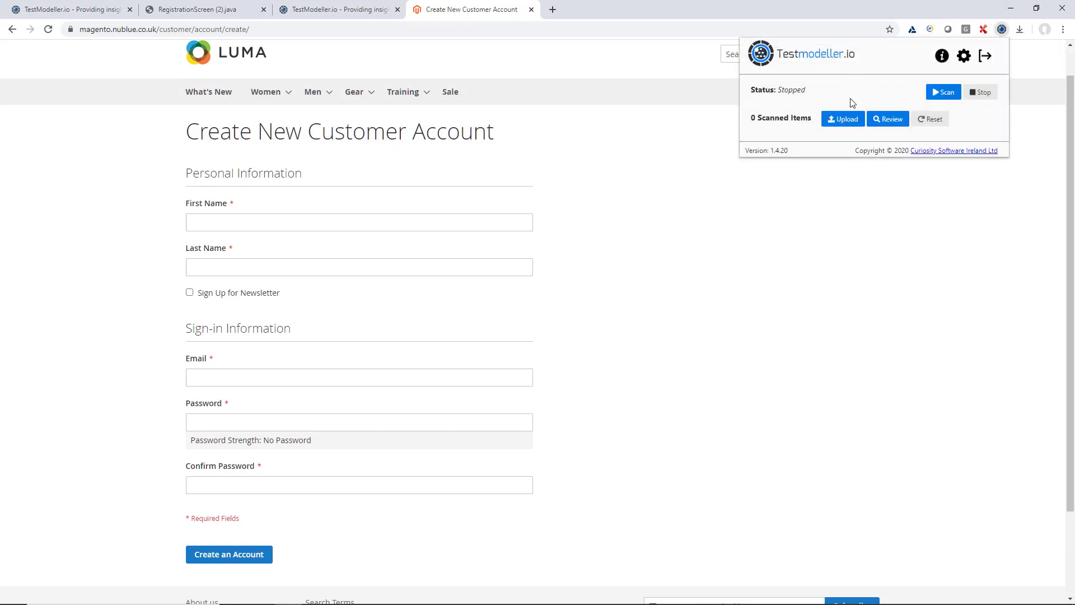
{"action": "left_click", "coordinate": [943, 92]}
{"action": "left_click", "coordinate": [439, 221]}
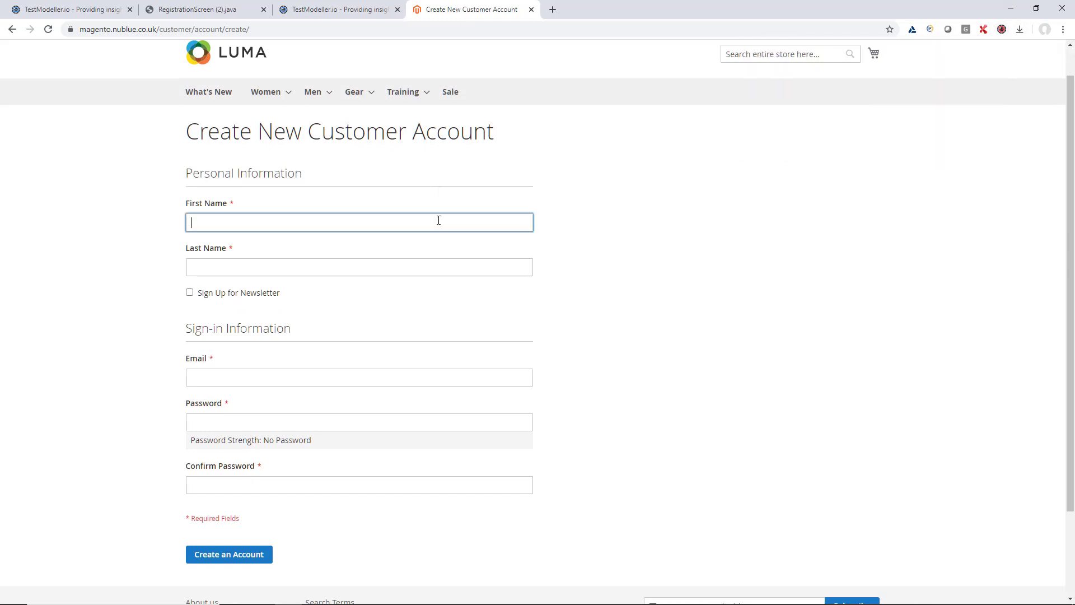
{"action": "left_click", "coordinate": [428, 267]}
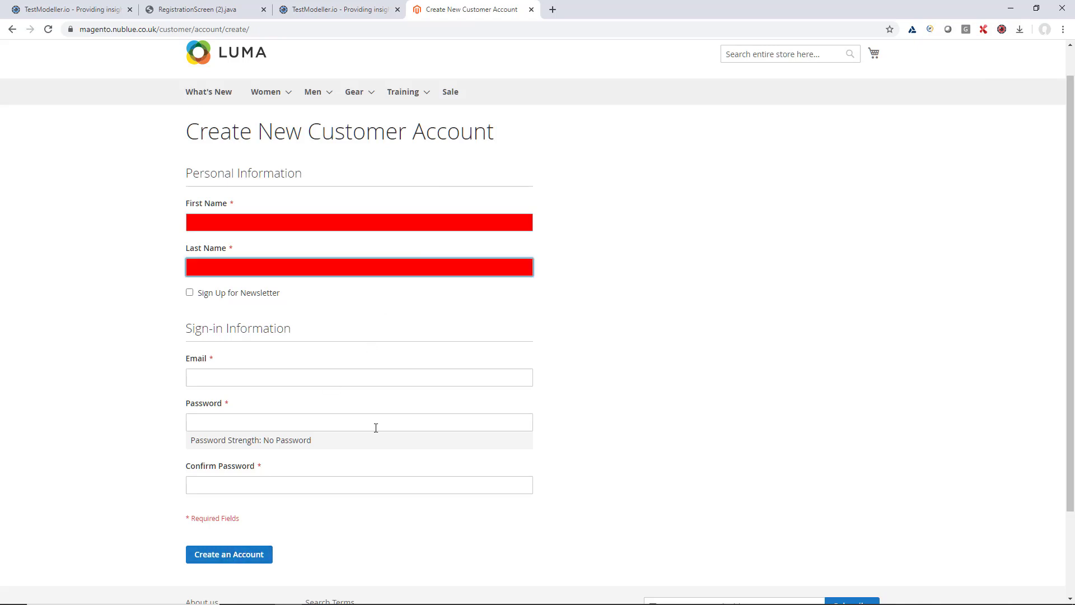
{"action": "left_click", "coordinate": [264, 558]}
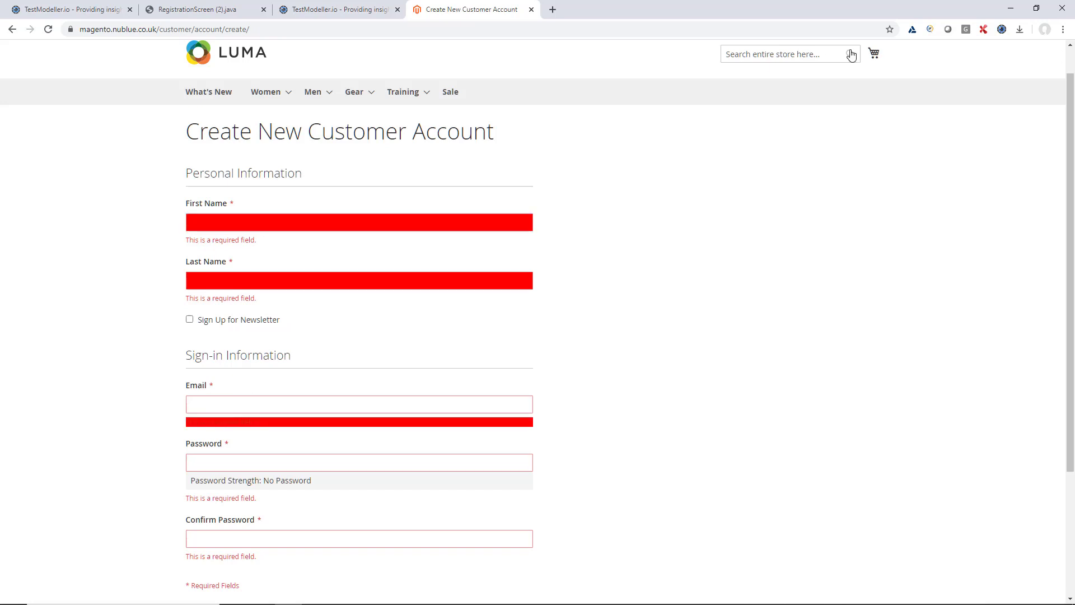
- Review the scanned items, rename the required-field message as EmailValidationMessage, set its type to ExistsAssertion, and save the review
{"action": "left_click", "coordinate": [1002, 31]}
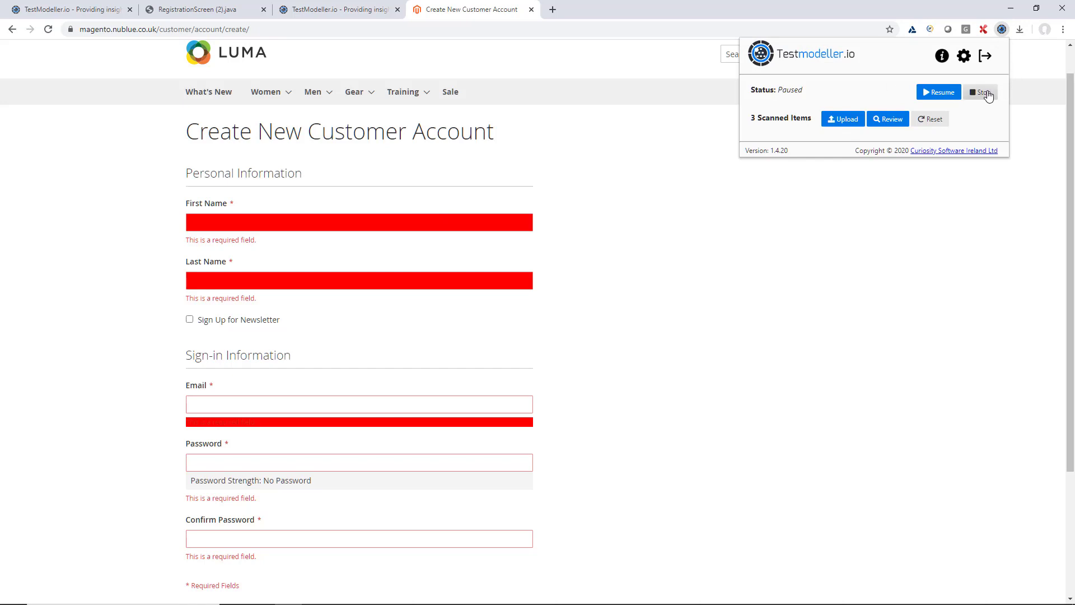
{"action": "left_click", "coordinate": [896, 119]}
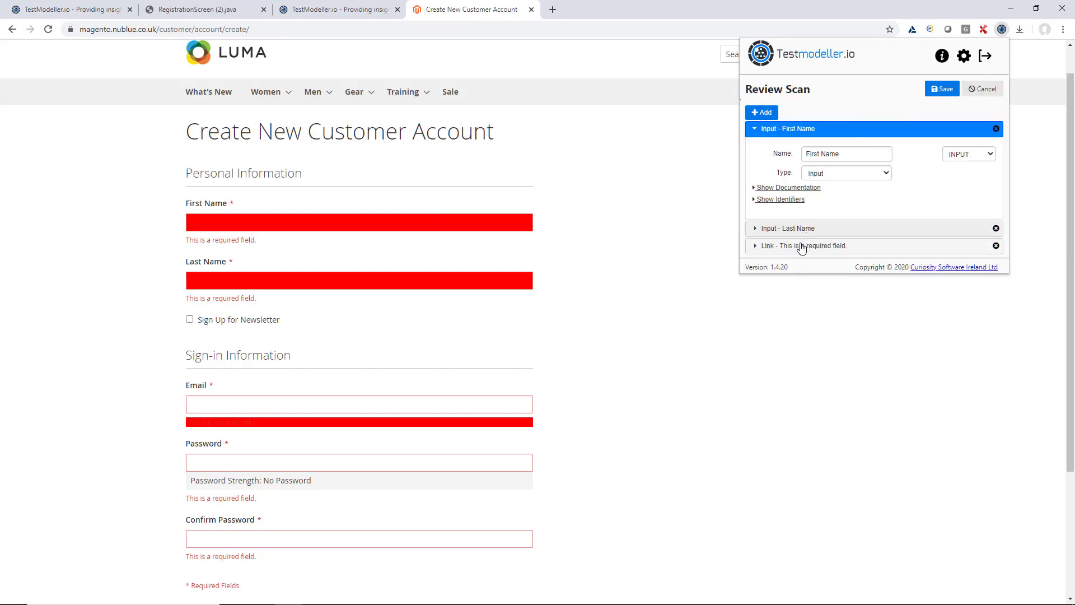
{"action": "left_click", "coordinate": [802, 246]}
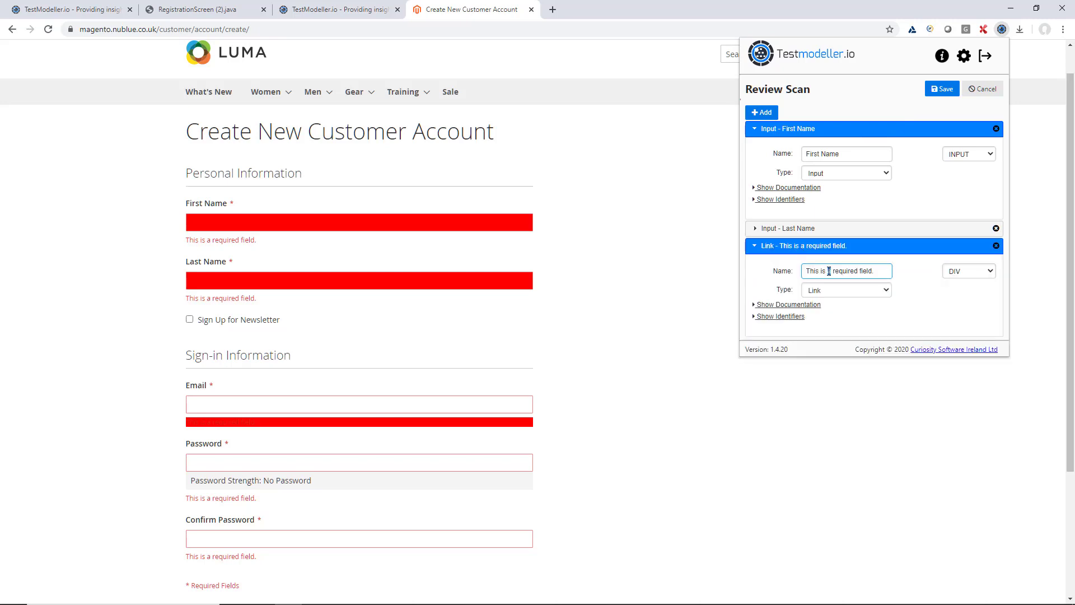
{"action": "triple_click", "coordinate": [829, 271]}
{"action": "type", "text": "EmailValidationMessage"}
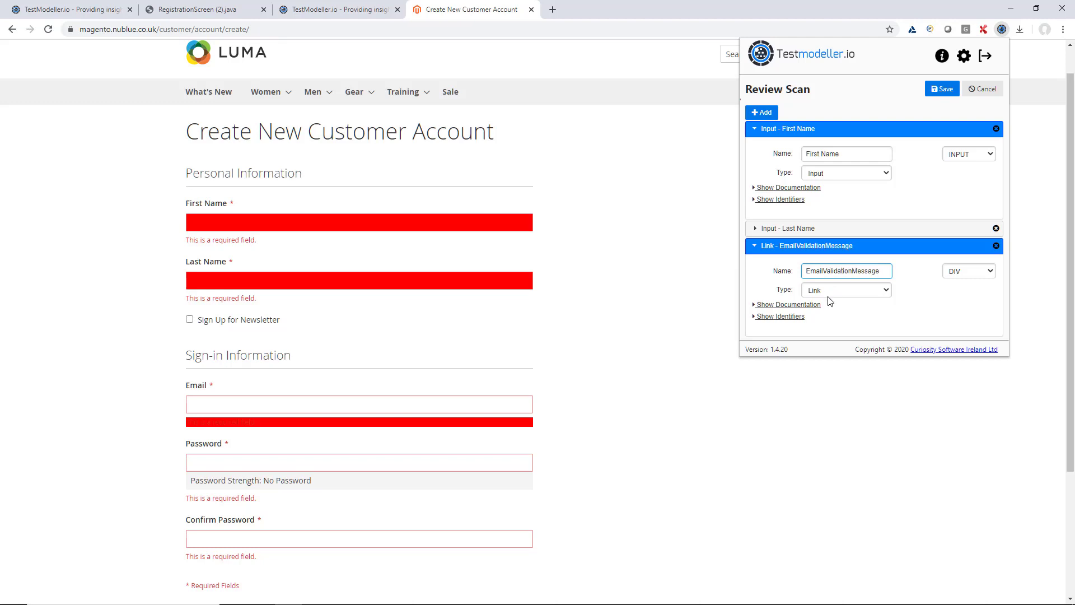
{"action": "left_click", "coordinate": [830, 290]}
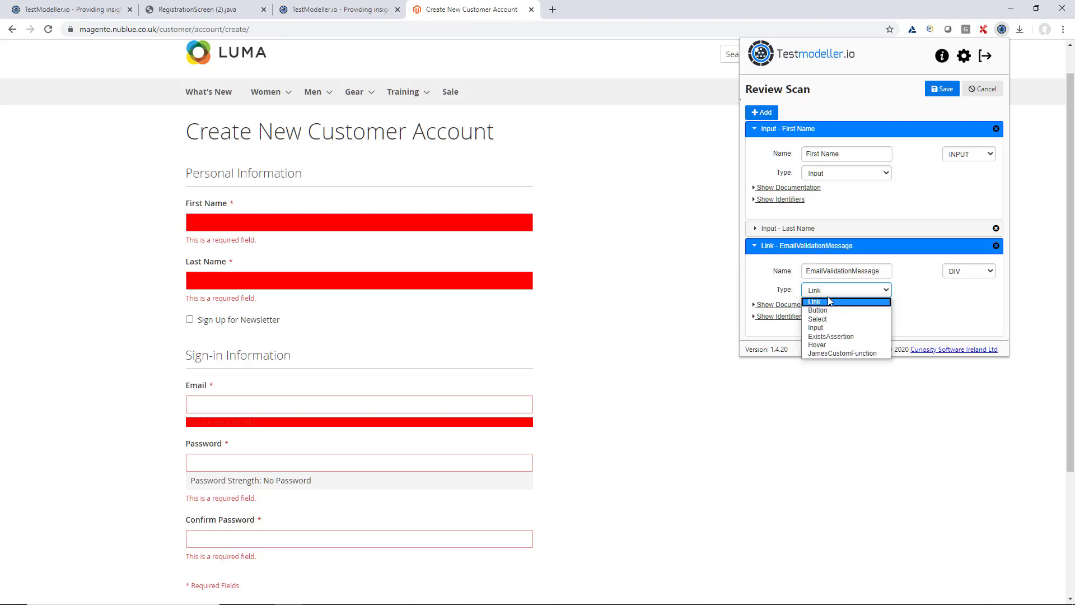
{"action": "left_click", "coordinate": [831, 337]}
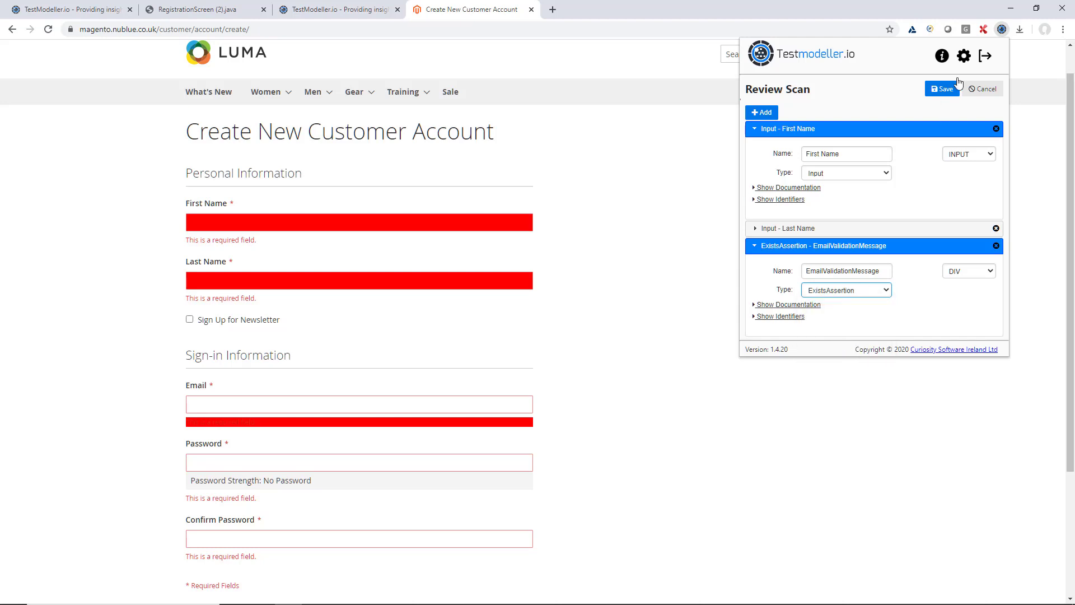
{"action": "left_click", "coordinate": [947, 91]}
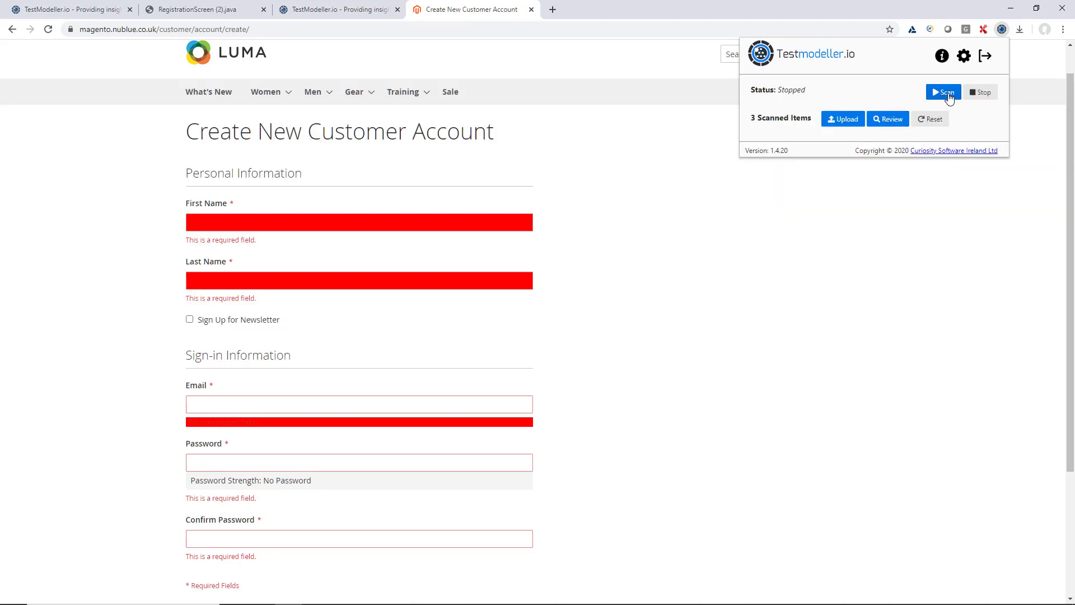
- Upload the scan to the RegistrationScreen page object, merging First Name and Last Name with their existing objects and adding EmailValidationMessage to the existing collection
{"action": "left_click", "coordinate": [851, 124]}
{"action": "left_click", "coordinate": [854, 177]}
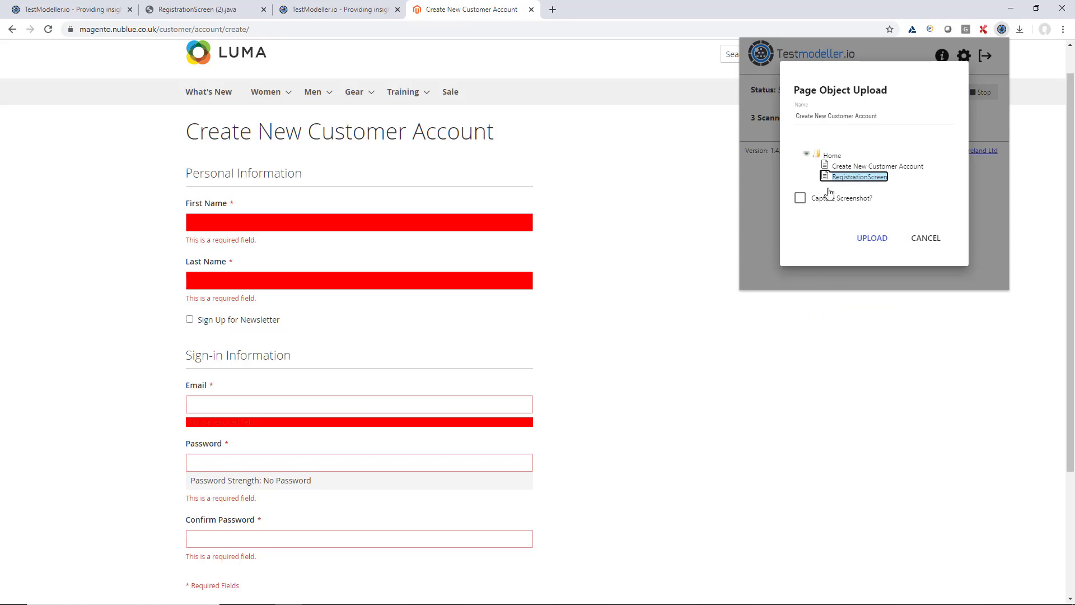
{"action": "left_click", "coordinate": [872, 238]}
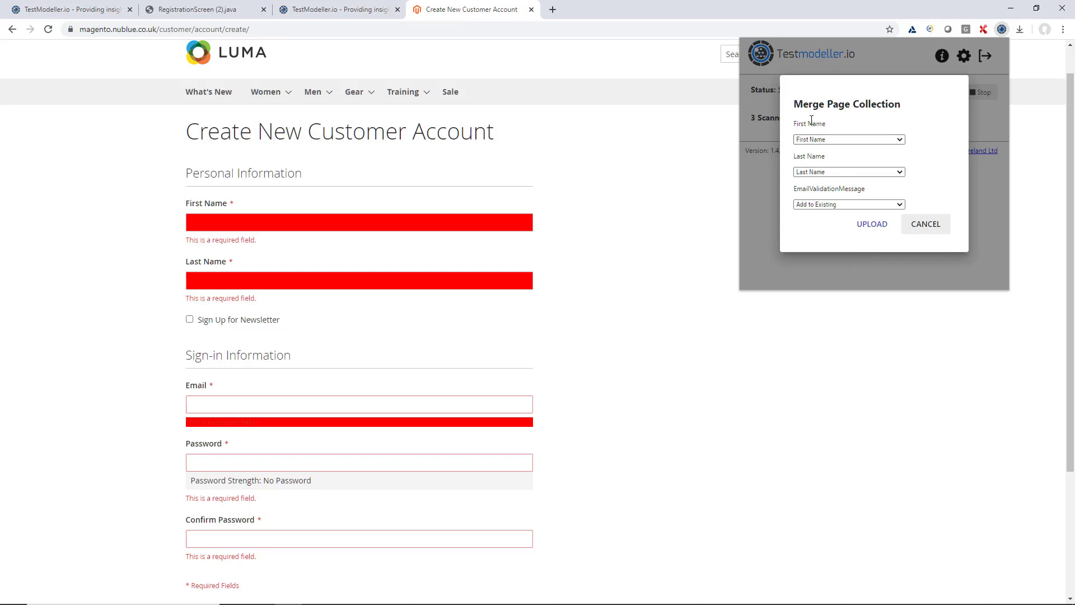
{"action": "left_click", "coordinate": [813, 140]}
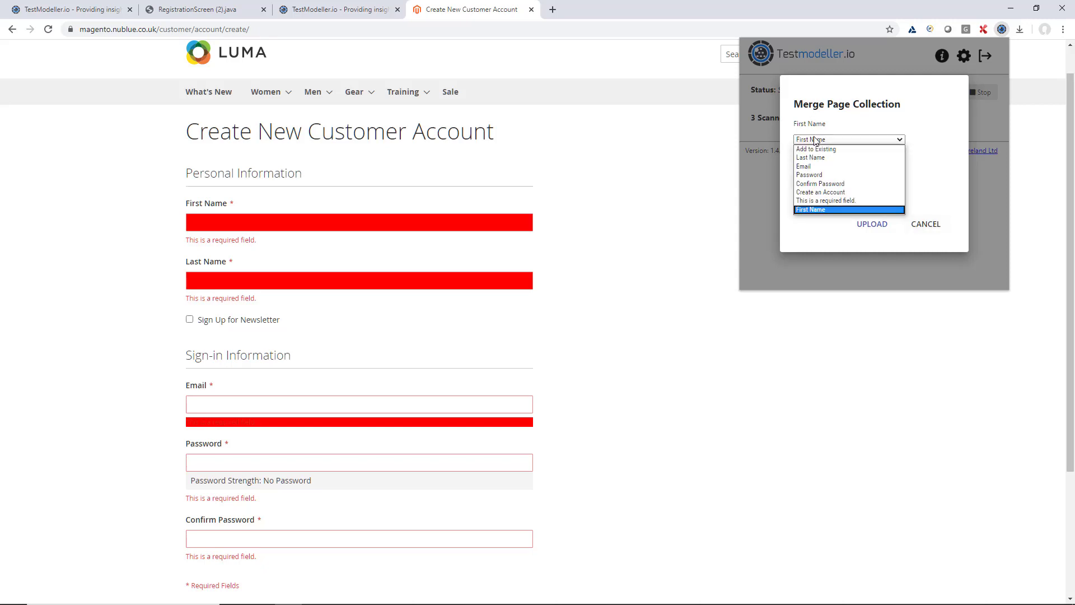
{"action": "left_click", "coordinate": [853, 119]}
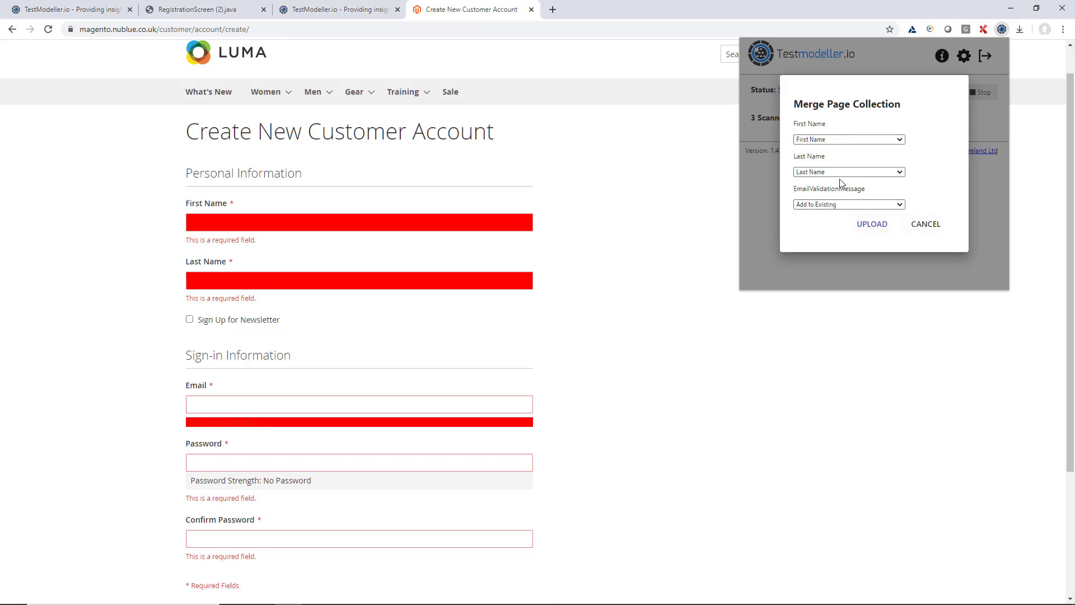
{"action": "left_click", "coordinate": [867, 225]}
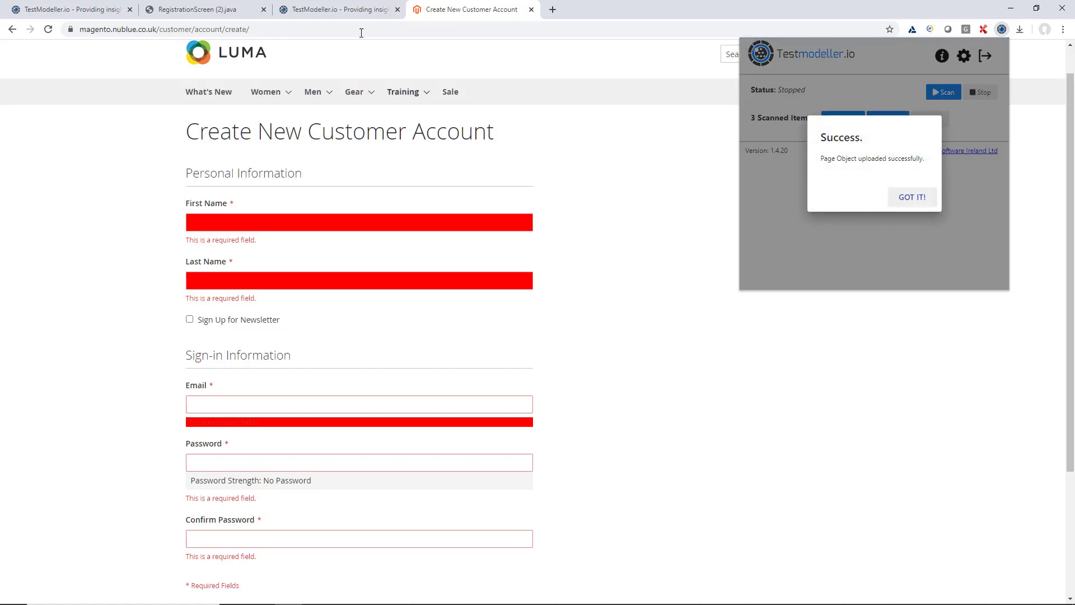
- Switch to TestModeller, open the RegistrationScreen code module, and check its functions for the EmailValidationMessage assertion
{"action": "left_click", "coordinate": [67, 9]}
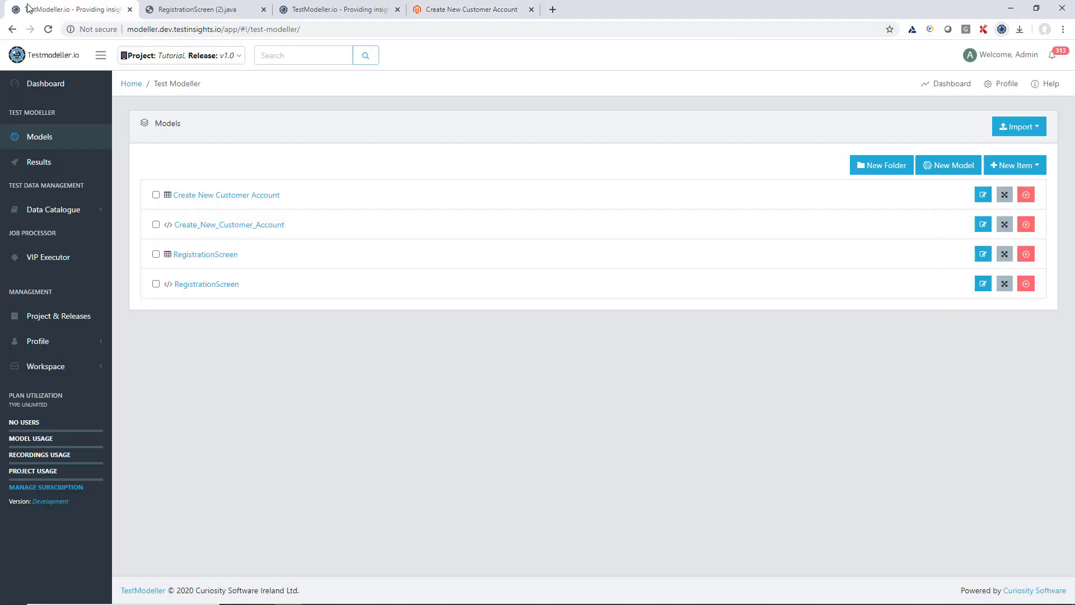
{"action": "left_click", "coordinate": [186, 287]}
{"action": "scroll", "coordinate": [260, 259], "scroll_direction": "down", "scroll_amount": 3}
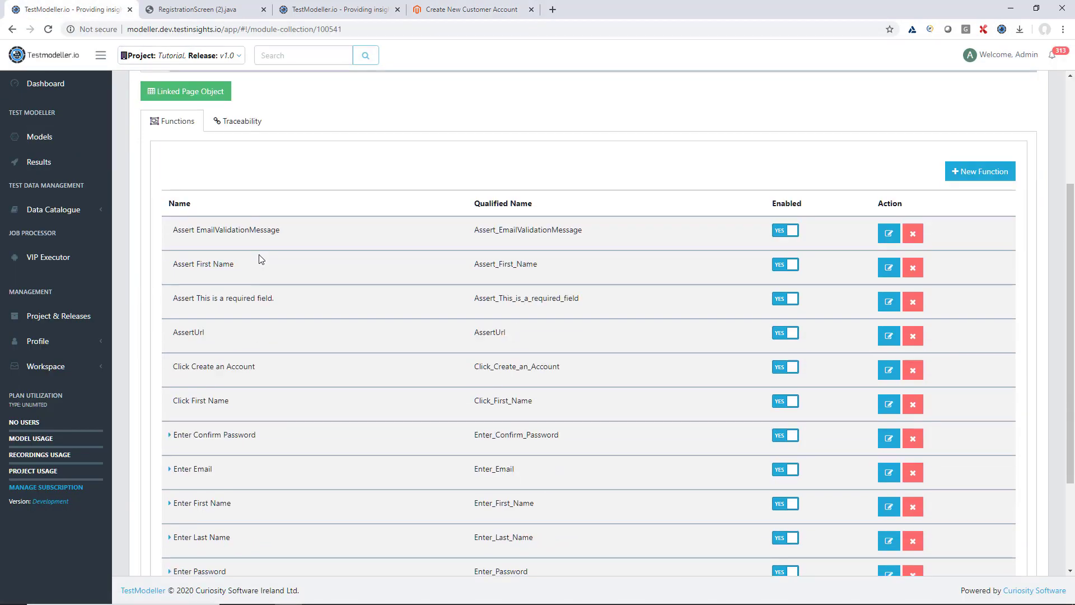
{"action": "scroll", "coordinate": [260, 259], "scroll_direction": "down", "scroll_amount": 1}
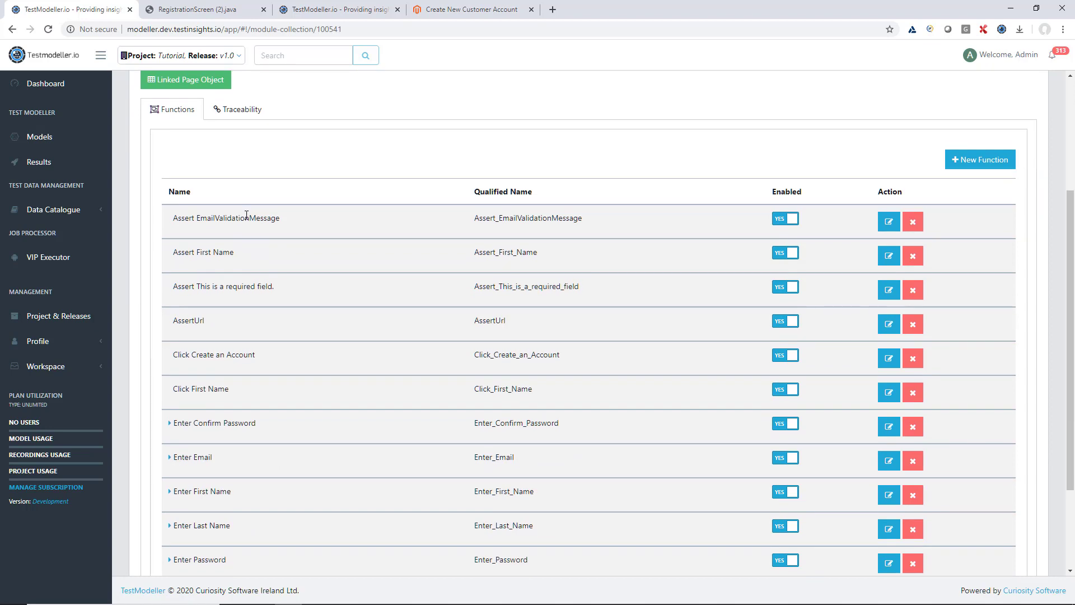
{"action": "double_click", "coordinate": [247, 217]}
{"action": "scroll", "coordinate": [232, 292], "scroll_direction": "down", "scroll_amount": 2}
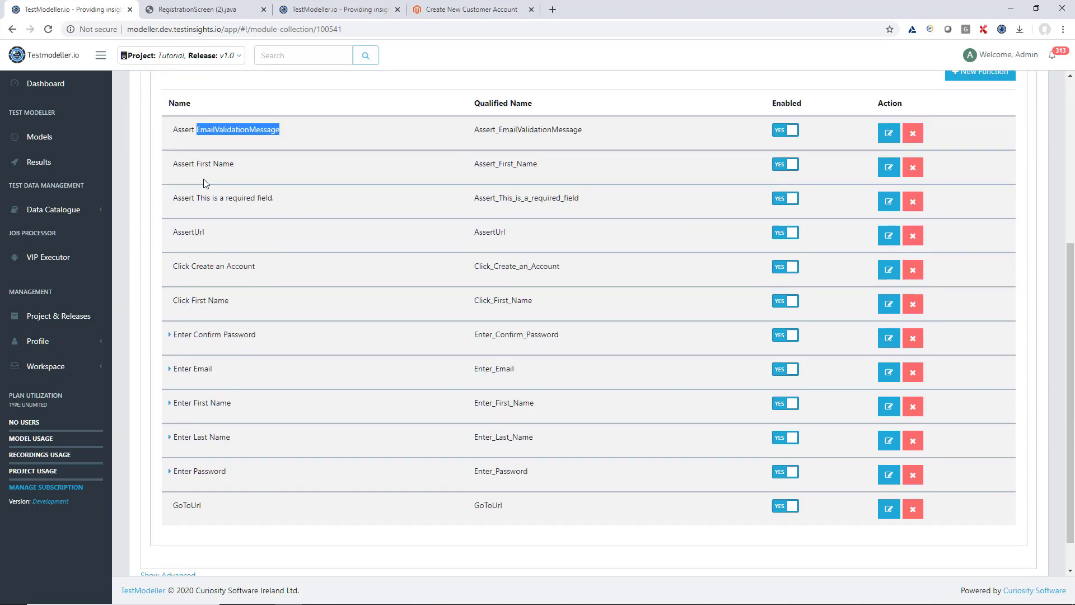
{"action": "scroll", "coordinate": [204, 180], "scroll_direction": "up", "scroll_amount": 3}
- Open the linked RegistrationScreen page object and examine the Email object's identifiers and the rest of the object list
{"action": "left_click", "coordinate": [202, 126]}
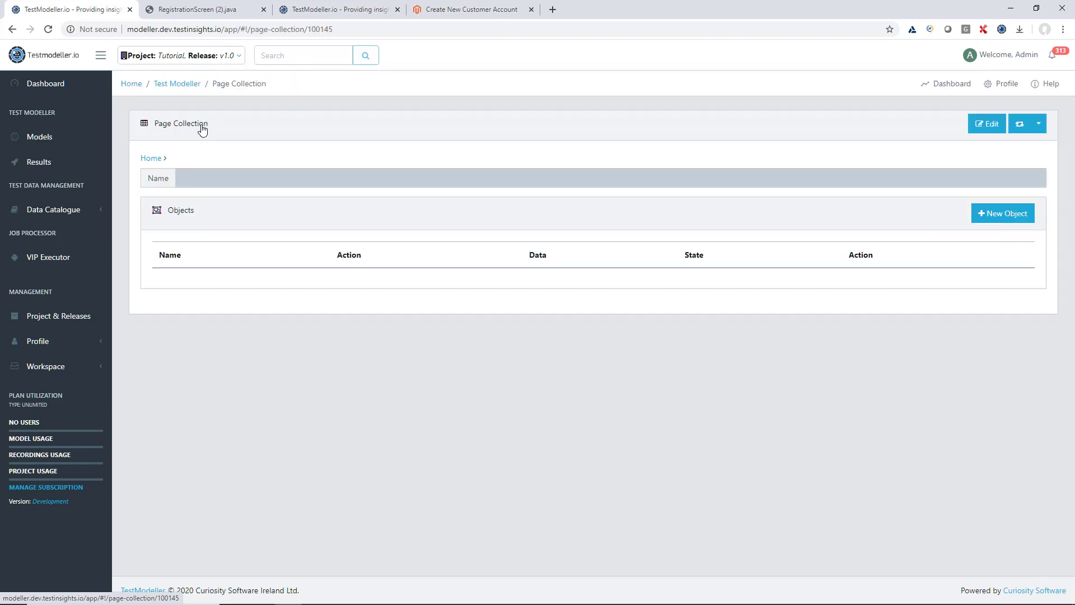
{"action": "left_click", "coordinate": [161, 374]}
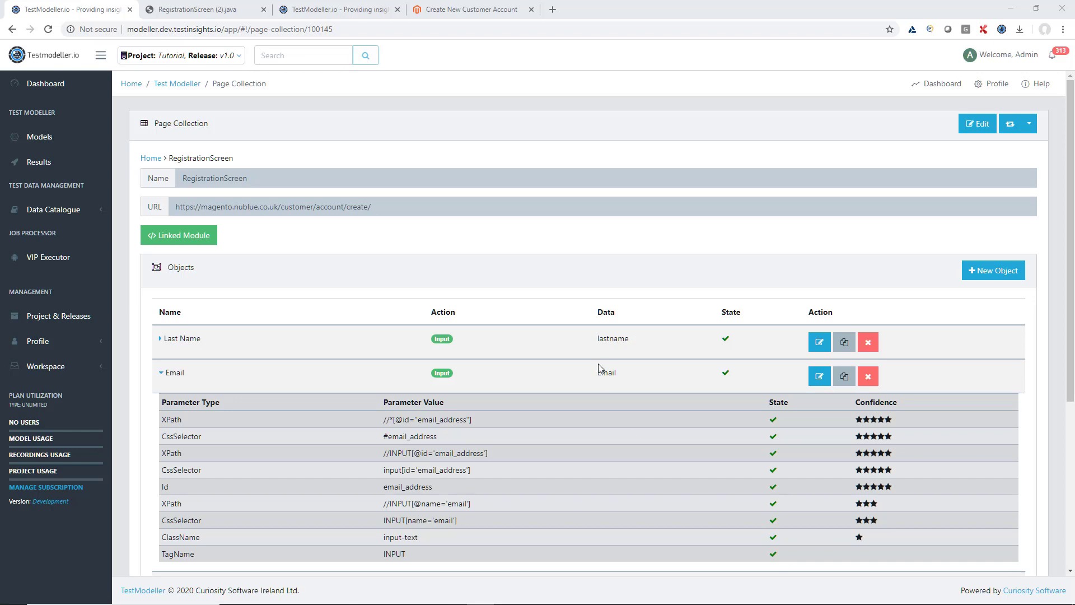
{"action": "scroll", "coordinate": [453, 330], "scroll_direction": "down", "scroll_amount": 2}
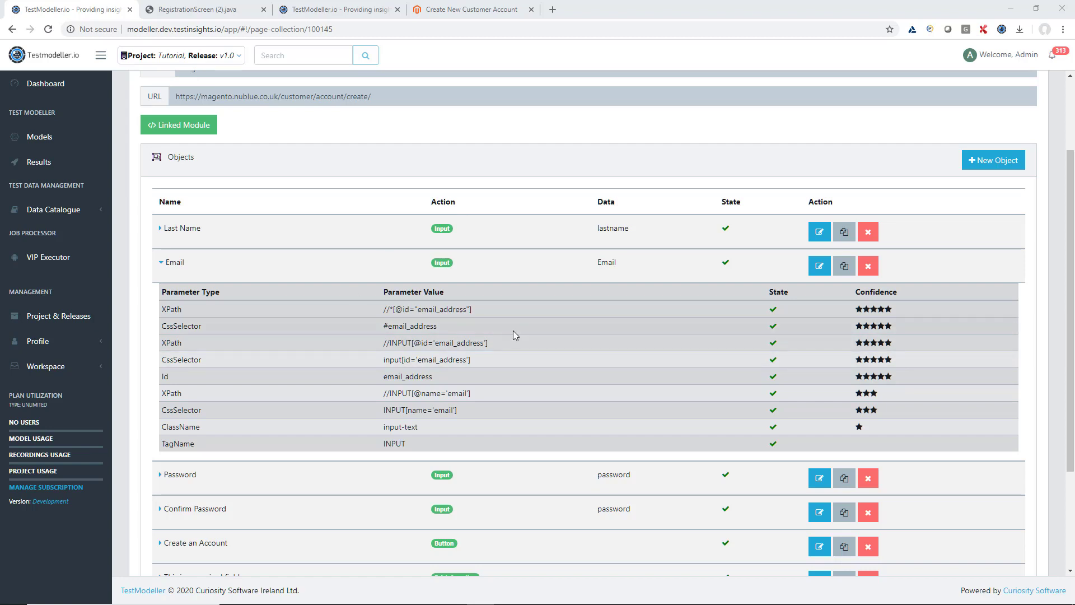
{"action": "scroll", "coordinate": [341, 197], "scroll_direction": "up", "scroll_amount": 2}
{"action": "scroll", "coordinate": [230, 250], "scroll_direction": "down", "scroll_amount": 2}
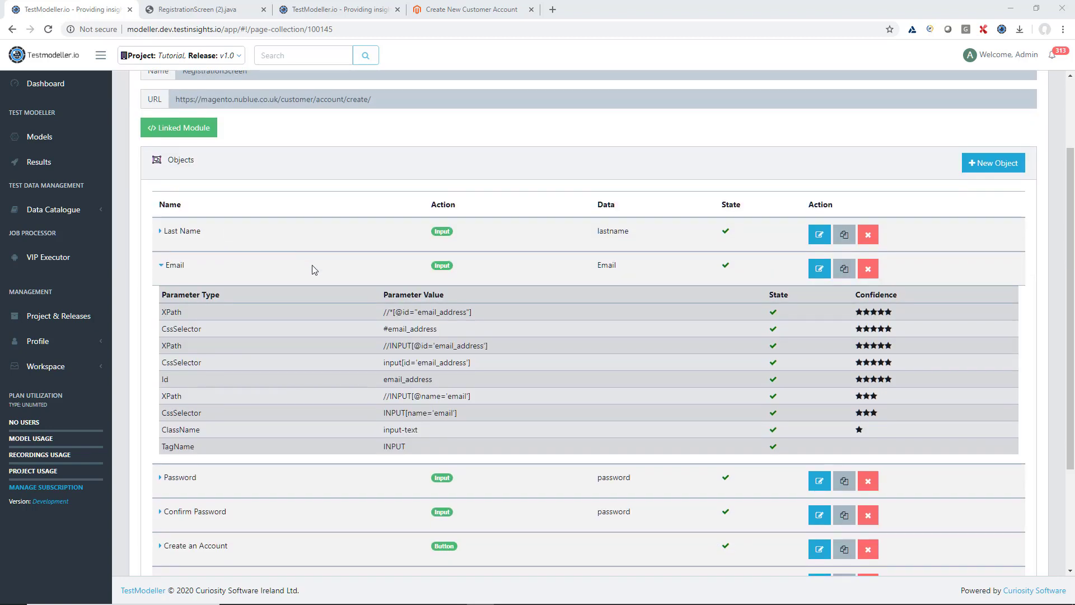
{"action": "scroll", "coordinate": [336, 269], "scroll_direction": "down", "scroll_amount": 1}
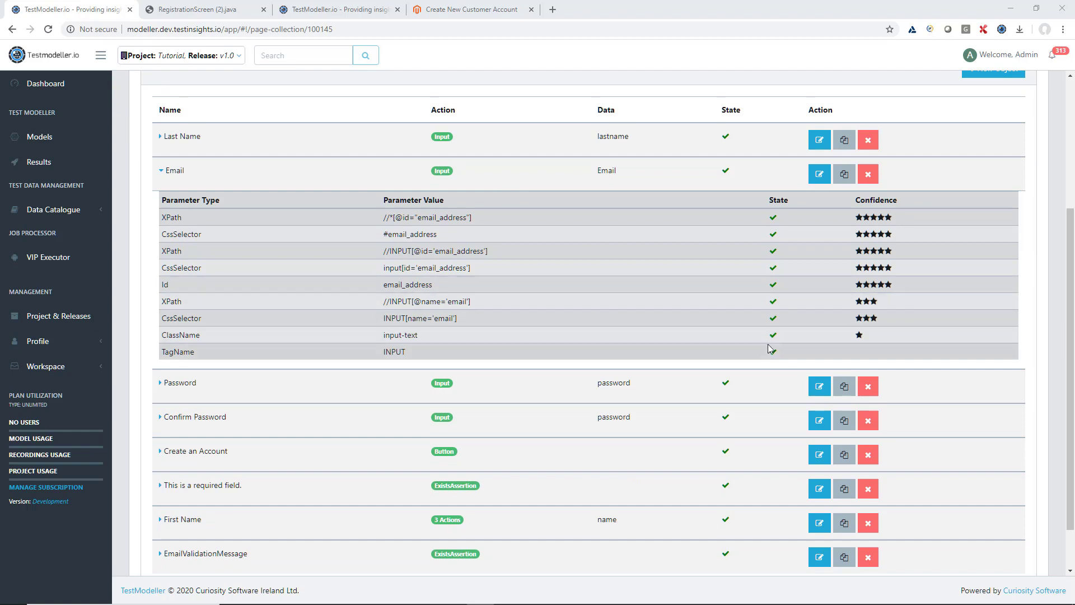
{"action": "left_click", "coordinate": [819, 386]}
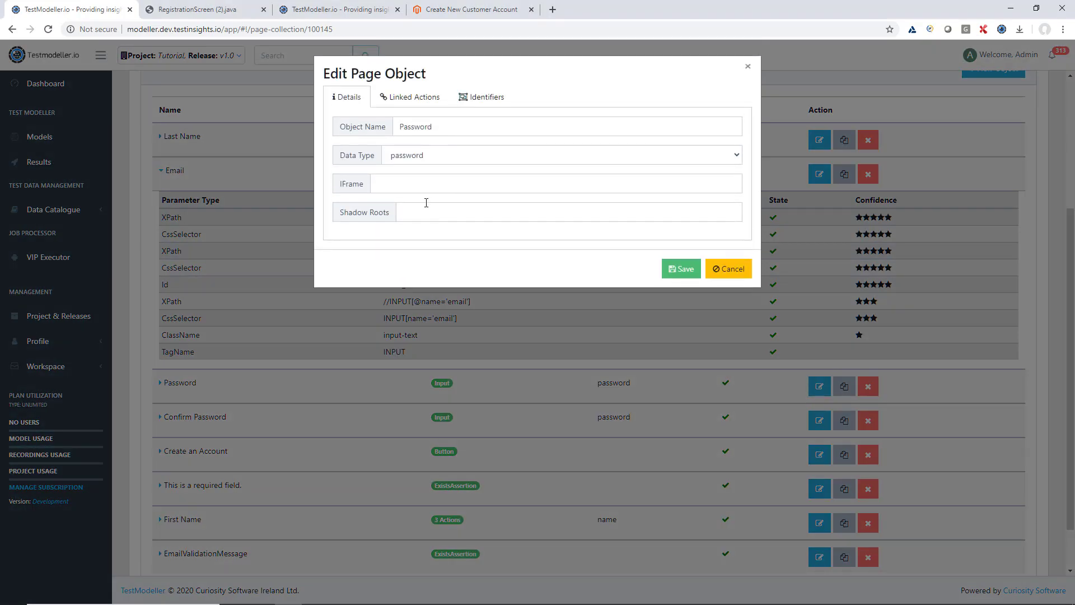
{"action": "left_click", "coordinate": [416, 95]}
{"action": "left_click", "coordinate": [468, 96]}
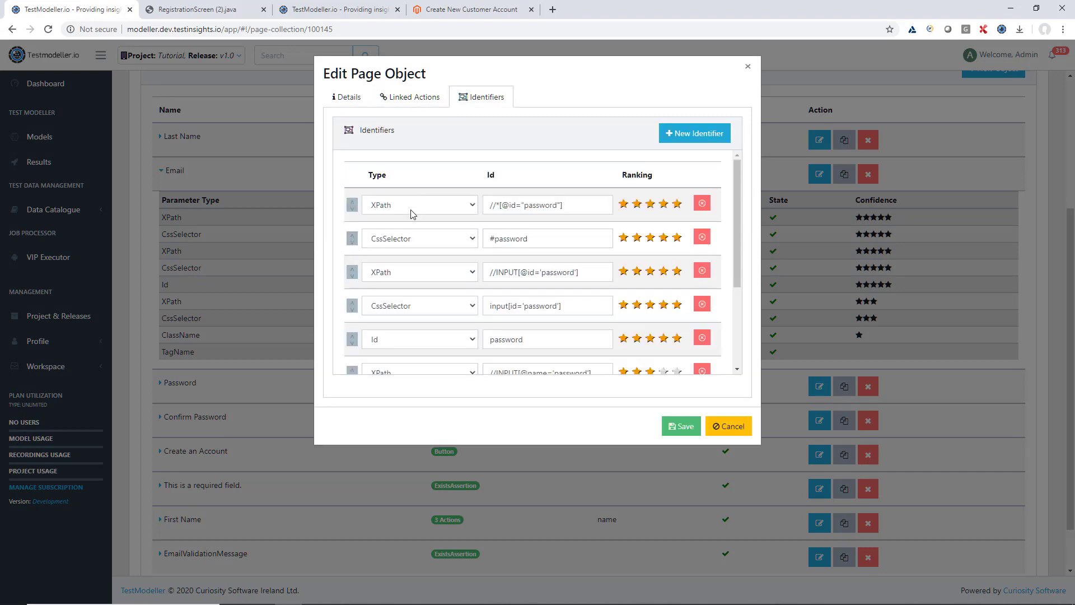
{"action": "scroll", "coordinate": [410, 211], "scroll_direction": "down", "scroll_amount": 3}
{"action": "scroll", "coordinate": [411, 212], "scroll_direction": "up", "scroll_amount": 5}
{"action": "left_click", "coordinate": [702, 204]}
{"action": "left_click", "coordinate": [702, 204]}
{"action": "left_click", "coordinate": [702, 305]}
{"action": "left_click", "coordinate": [702, 304]}
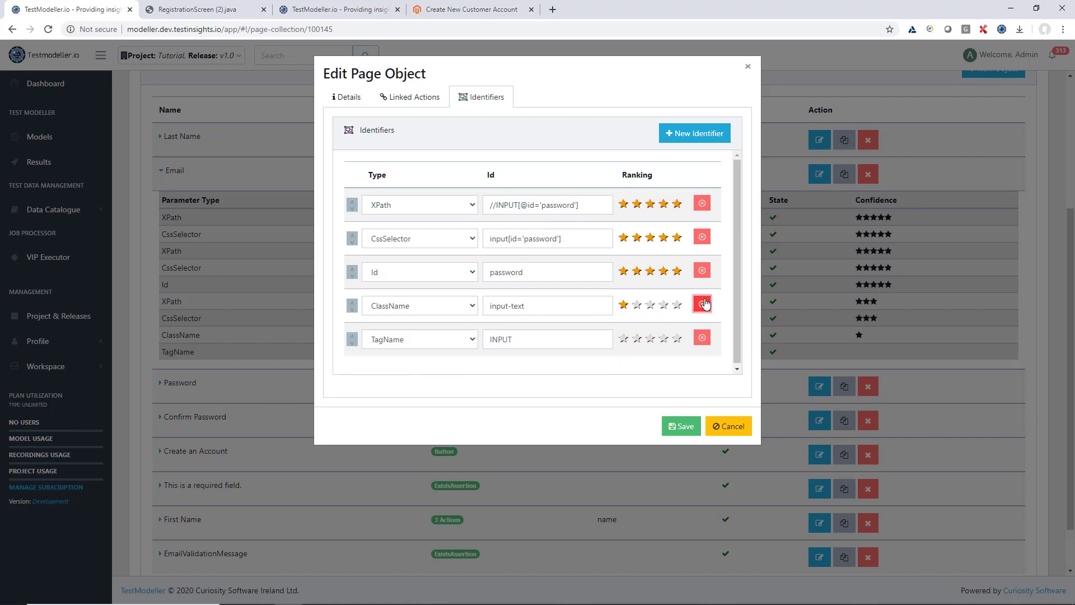
{"action": "left_click", "coordinate": [701, 304]}
{"action": "left_click", "coordinate": [707, 304]}
- Move the CssSelector identifier above the XPath identifier for the Password object and save the object
{"action": "left_click", "coordinate": [352, 235]}
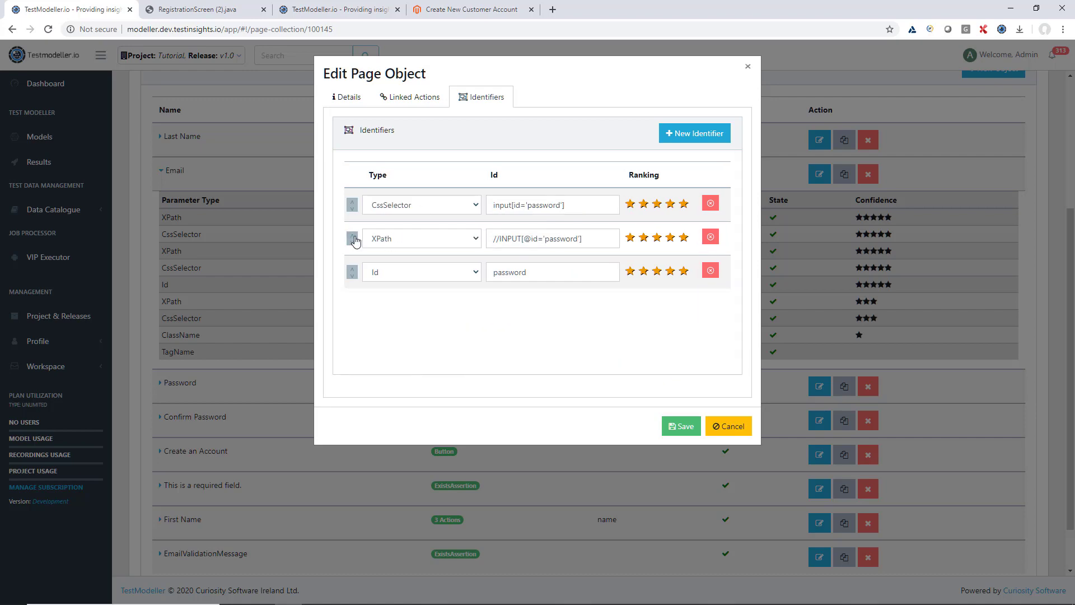
{"action": "left_click", "coordinate": [687, 427]}
- Regenerate the RegistrationScreen page object's Java code, check the Password locator in the downloaded file, and return to the page collection
{"action": "scroll", "coordinate": [563, 237], "scroll_direction": "up", "scroll_amount": 4}
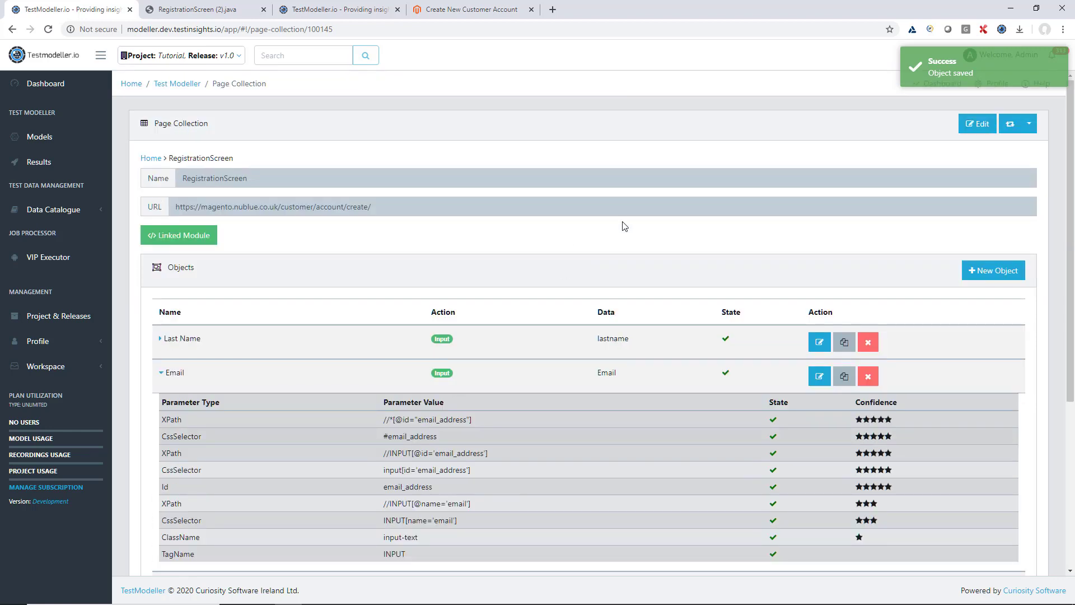
{"action": "left_click", "coordinate": [1011, 126]}
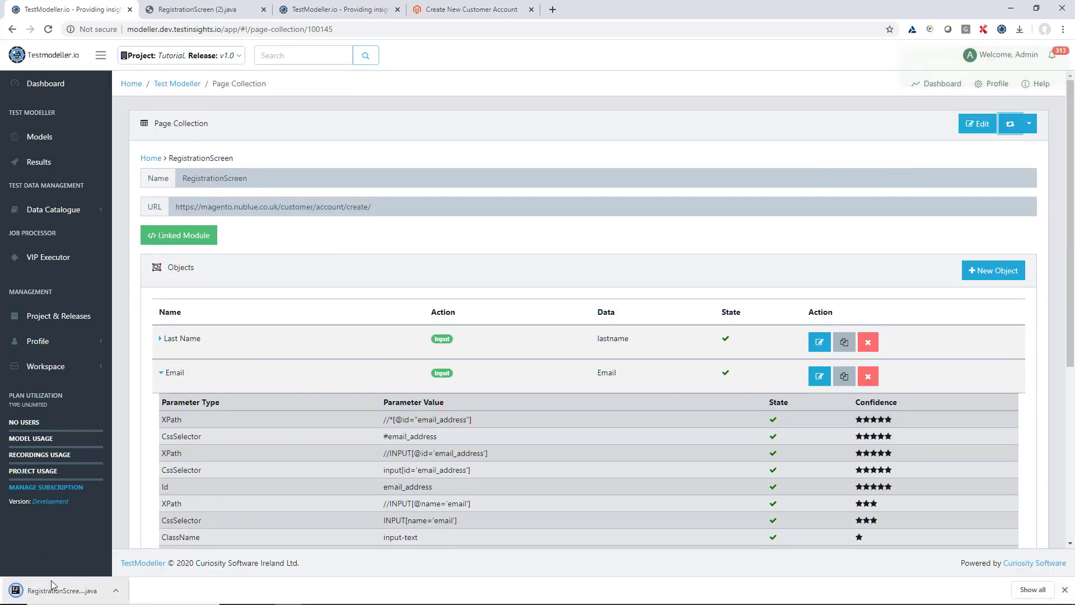
{"action": "left_click", "coordinate": [52, 582]}
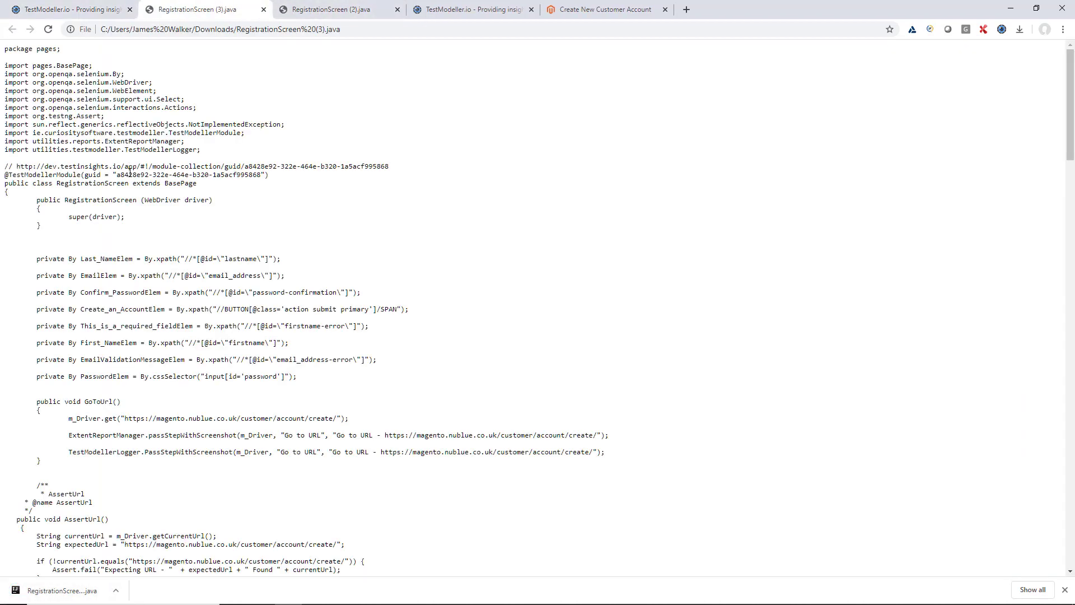
{"action": "left_click", "coordinate": [73, 10]}
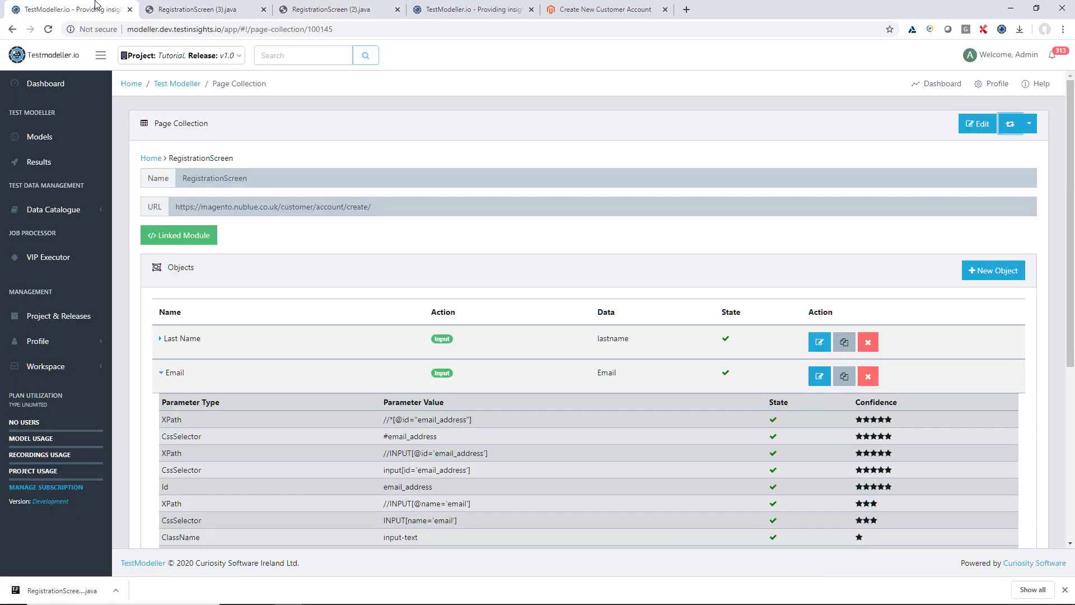
- Open the RegistrationScreen page object's linked module and inspect its path
{"action": "left_click", "coordinate": [171, 236]}
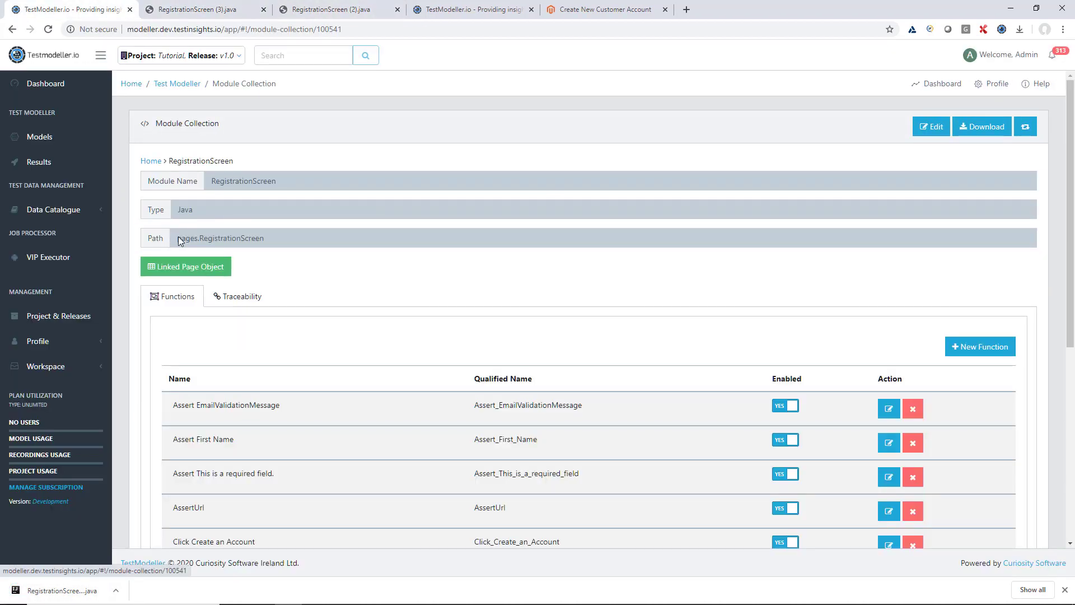
{"action": "left_click", "coordinate": [1064, 590]}
{"action": "triple_click", "coordinate": [246, 238]}
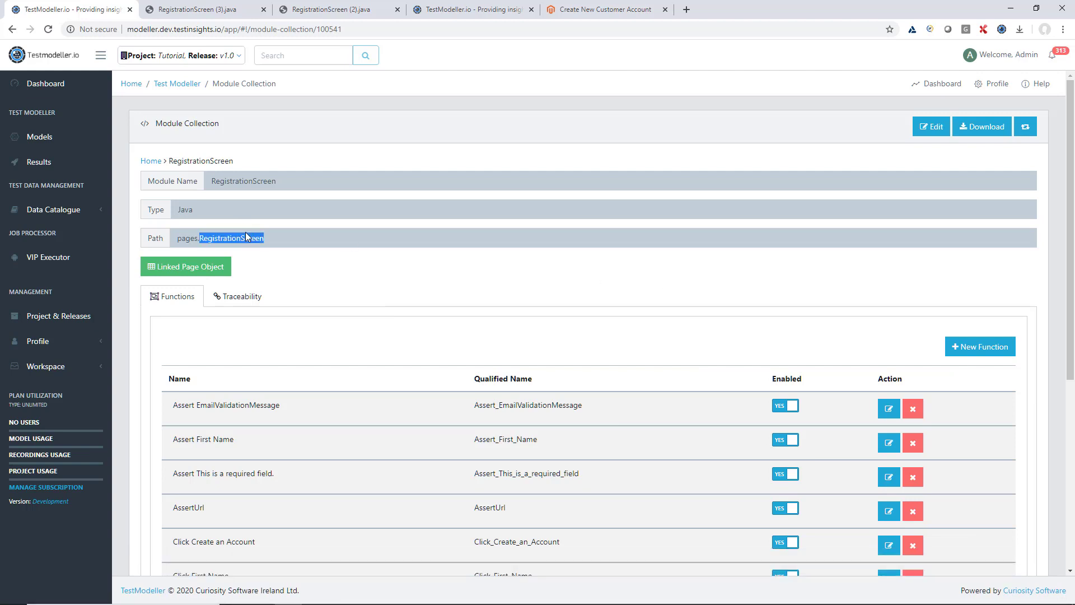
{"action": "left_click", "coordinate": [306, 248]}
- Set the RegistrationScreen module's framework to C# Selenium in its advanced details and save the module
{"action": "left_click", "coordinate": [931, 128]}
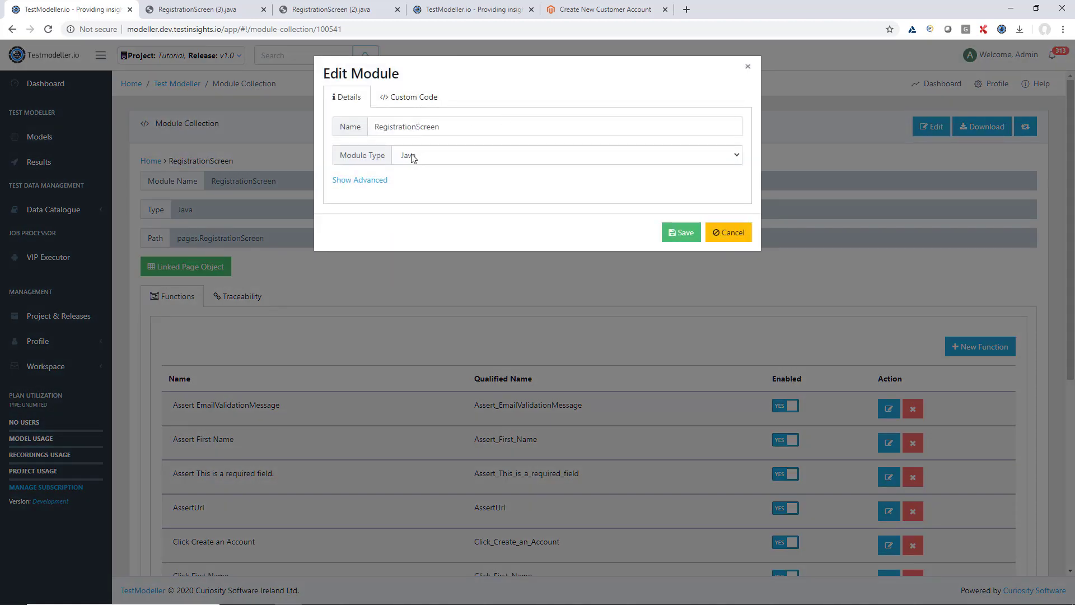
{"action": "left_click", "coordinate": [377, 179]}
{"action": "left_click", "coordinate": [420, 224]}
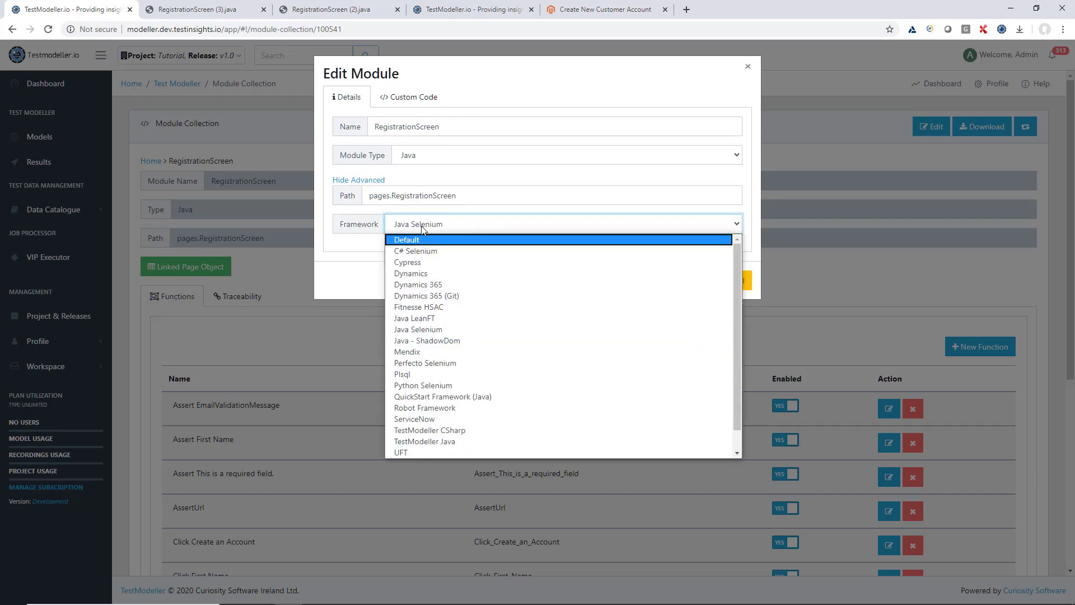
{"action": "left_click", "coordinate": [427, 251]}
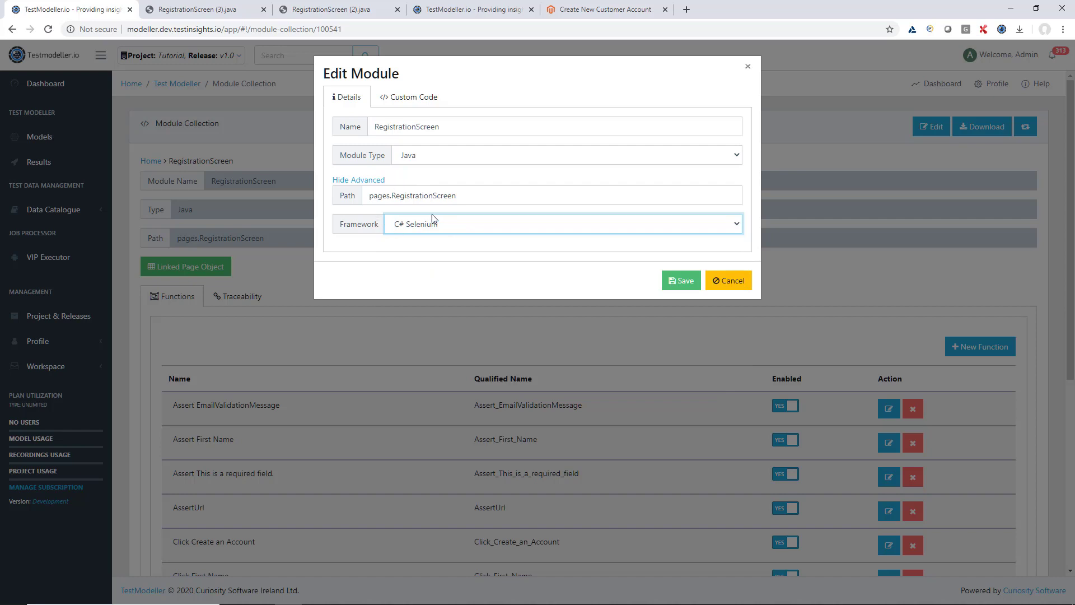
{"action": "left_click", "coordinate": [423, 193]}
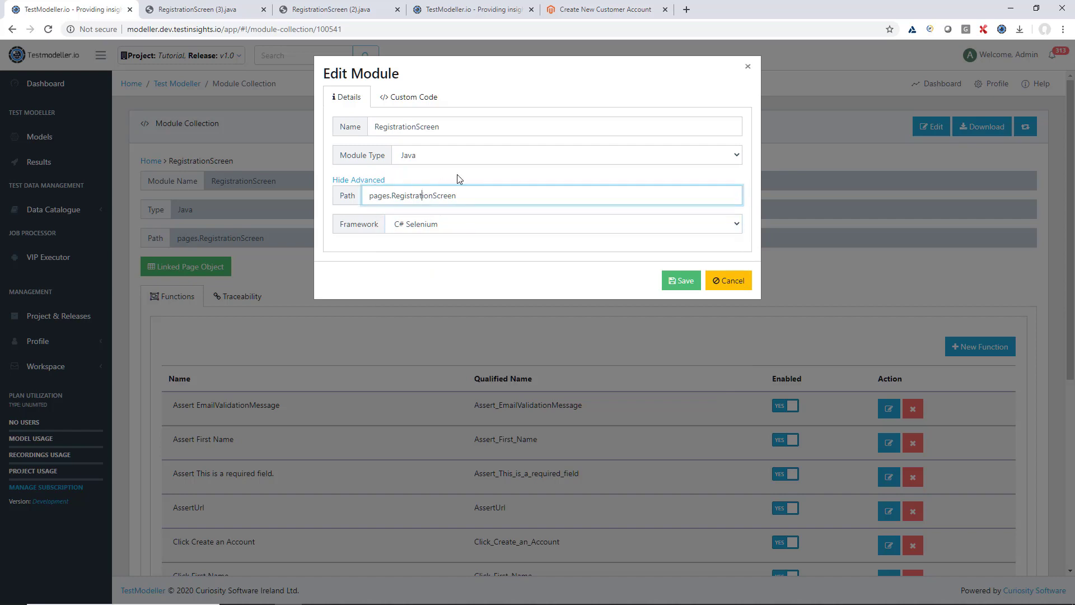
{"action": "left_click", "coordinate": [668, 285]}
- Regenerate the module's code and examine the locators and functions in the downloaded RegistrationScreen.cs file
{"action": "left_click", "coordinate": [1025, 127]}
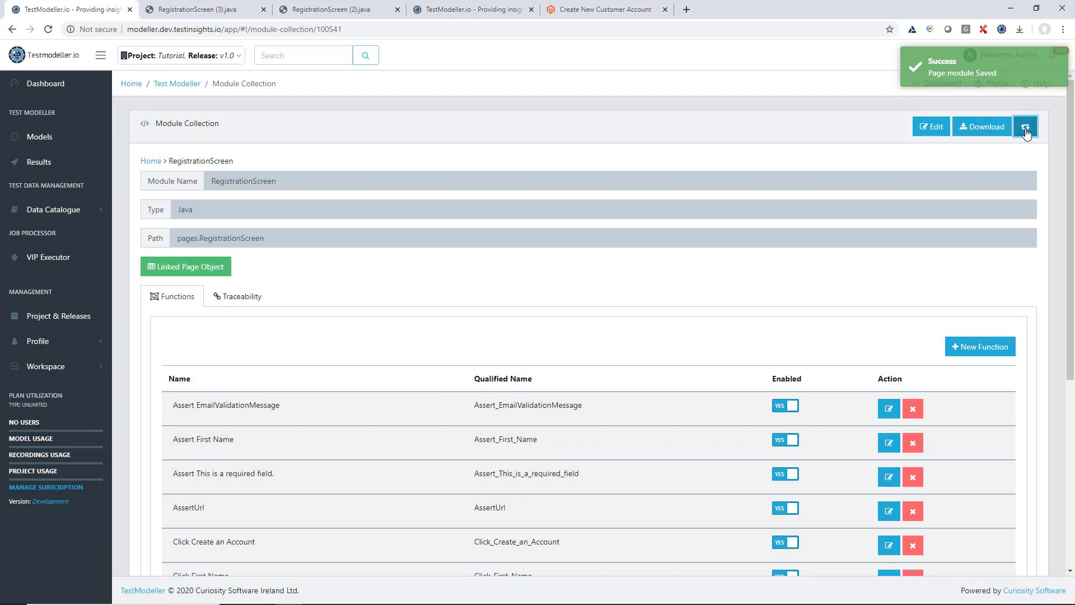
{"action": "left_click_drag", "start_coordinate": [88, 590], "coordinate": [144, 5]}
{"action": "scroll", "coordinate": [137, 310], "scroll_direction": "down", "scroll_amount": 9}
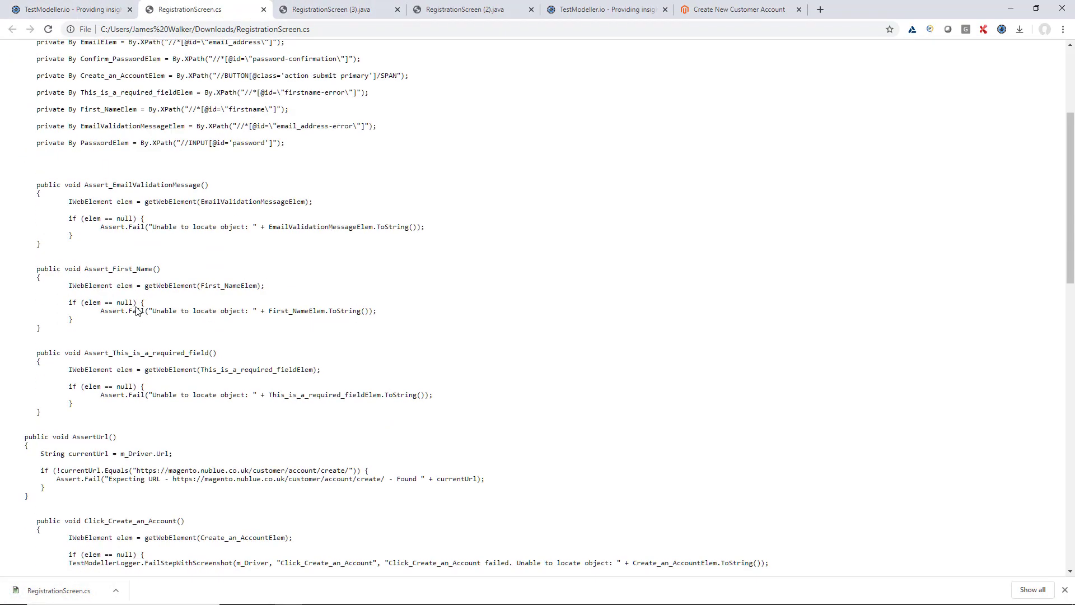
{"action": "scroll", "coordinate": [138, 311], "scroll_direction": "down", "scroll_amount": 12}
{"action": "scroll", "coordinate": [137, 278], "scroll_direction": "up", "scroll_amount": 20}
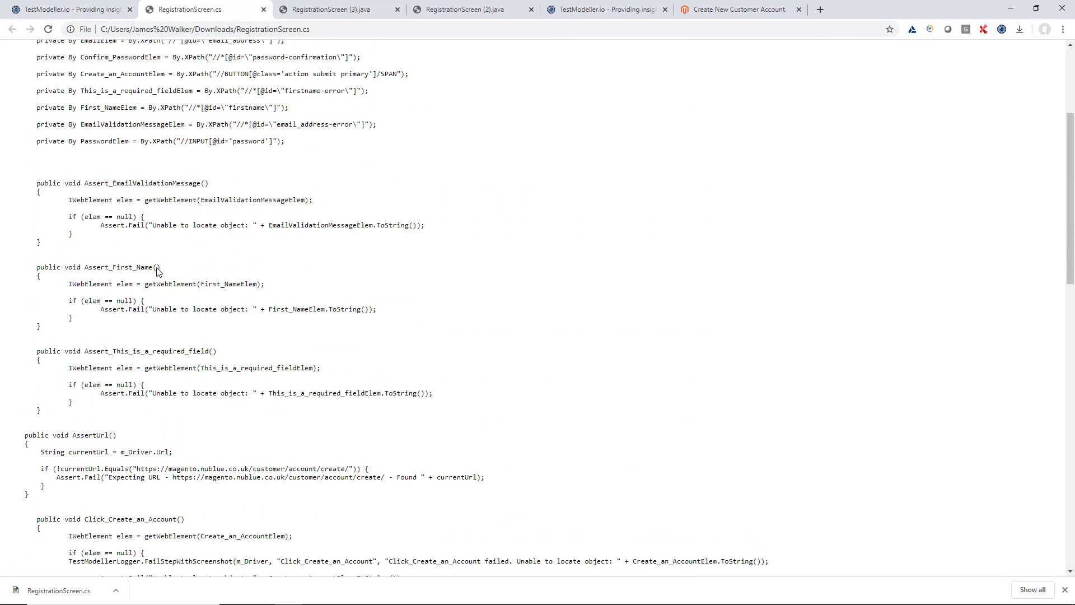
{"action": "left_click_drag", "start_coordinate": [37, 133], "coordinate": [24, 158]}
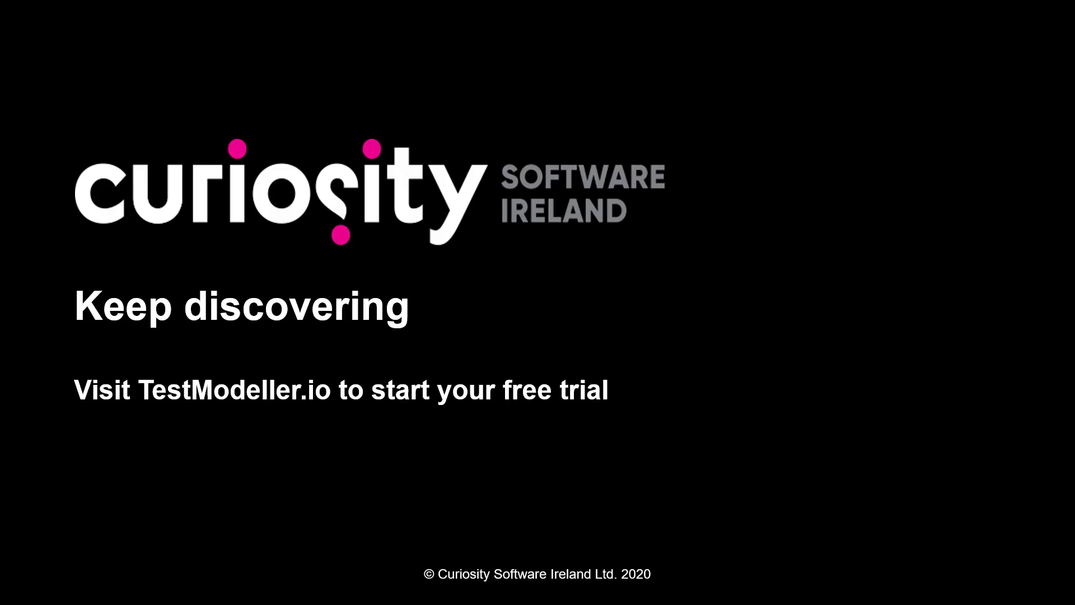